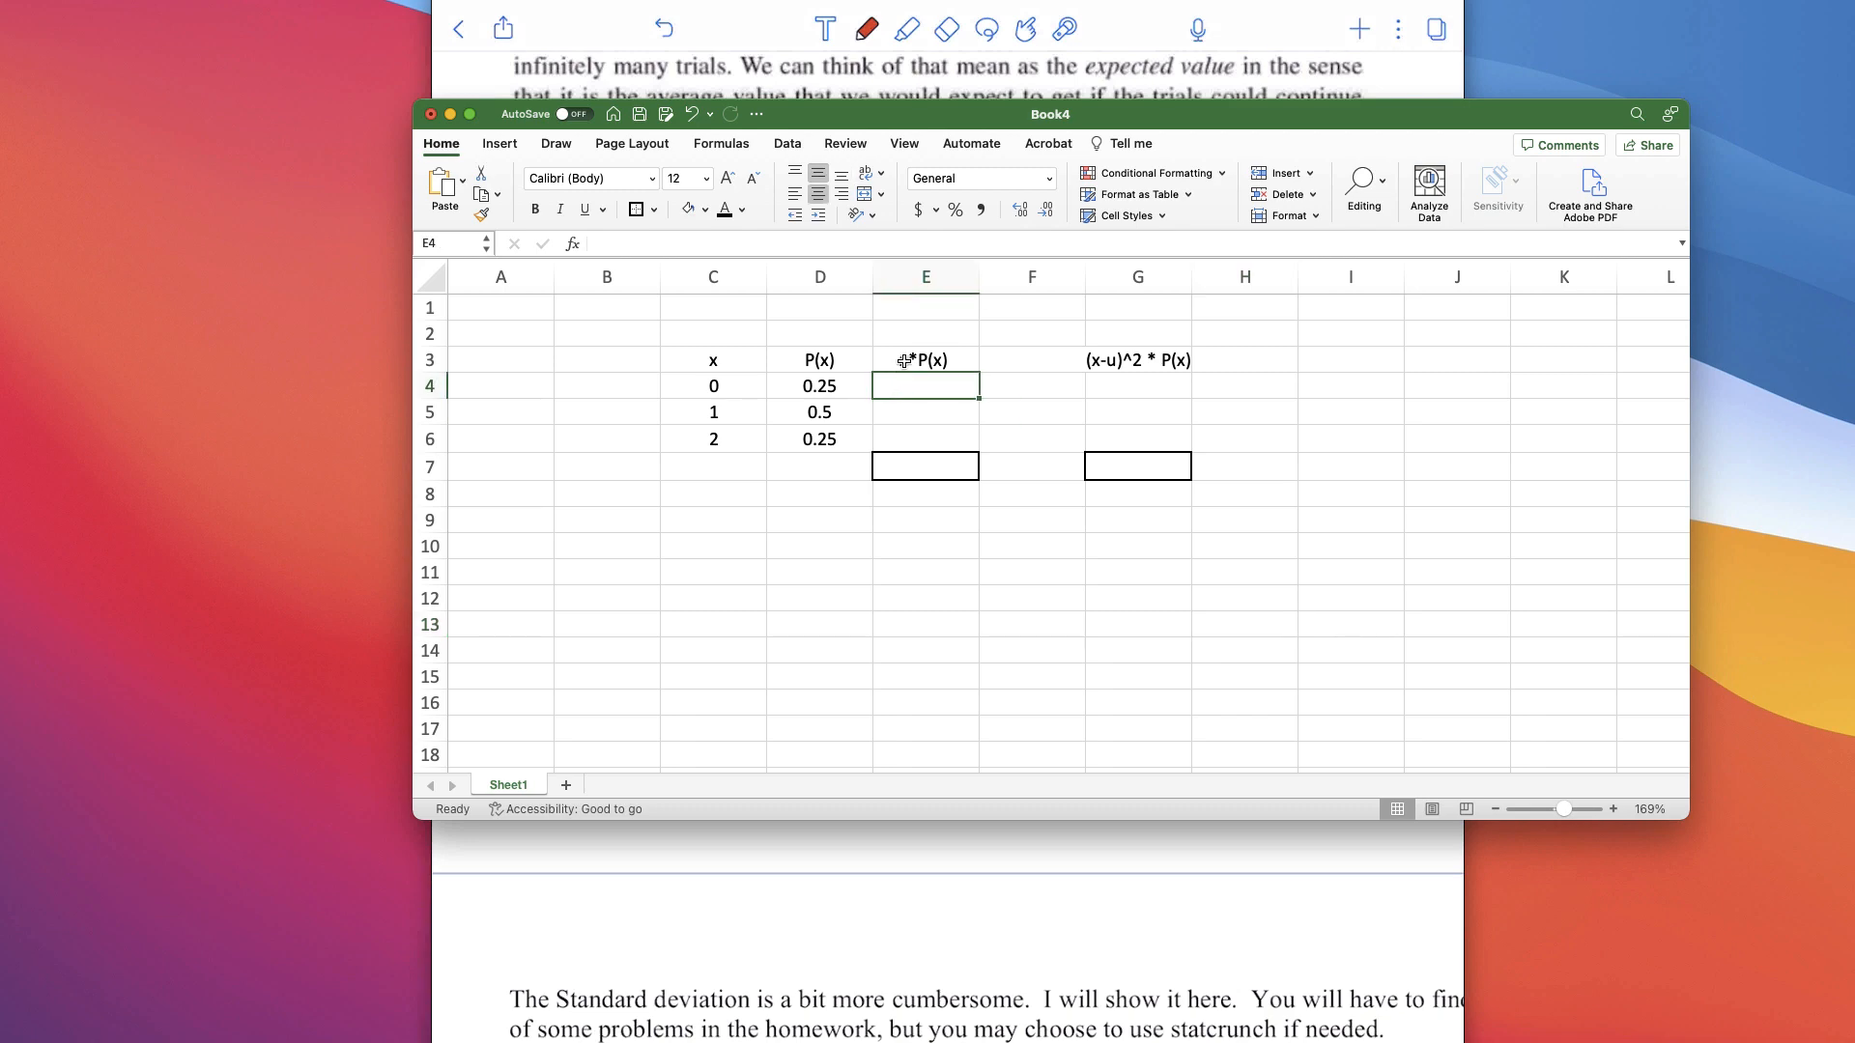
- Enter =C4*D4 in cell E4 and fill the formula down to E6
type("=")
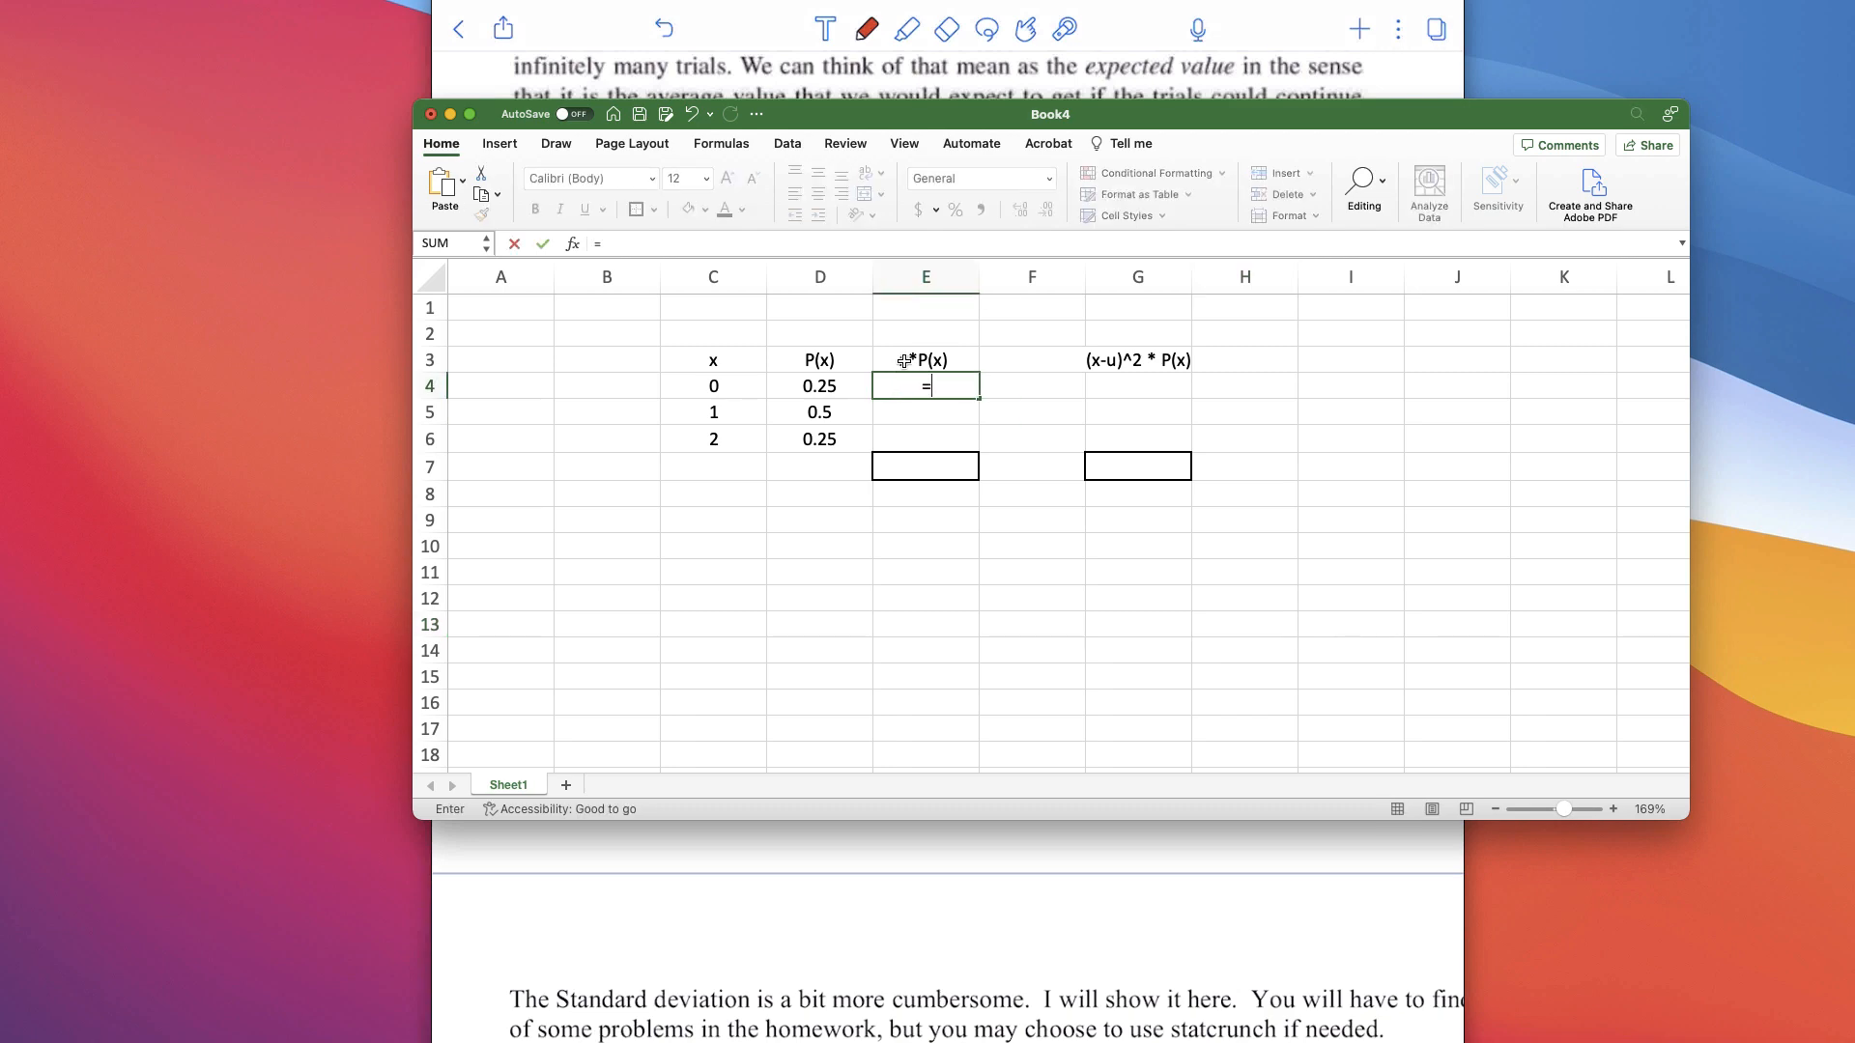
left_click(726, 386)
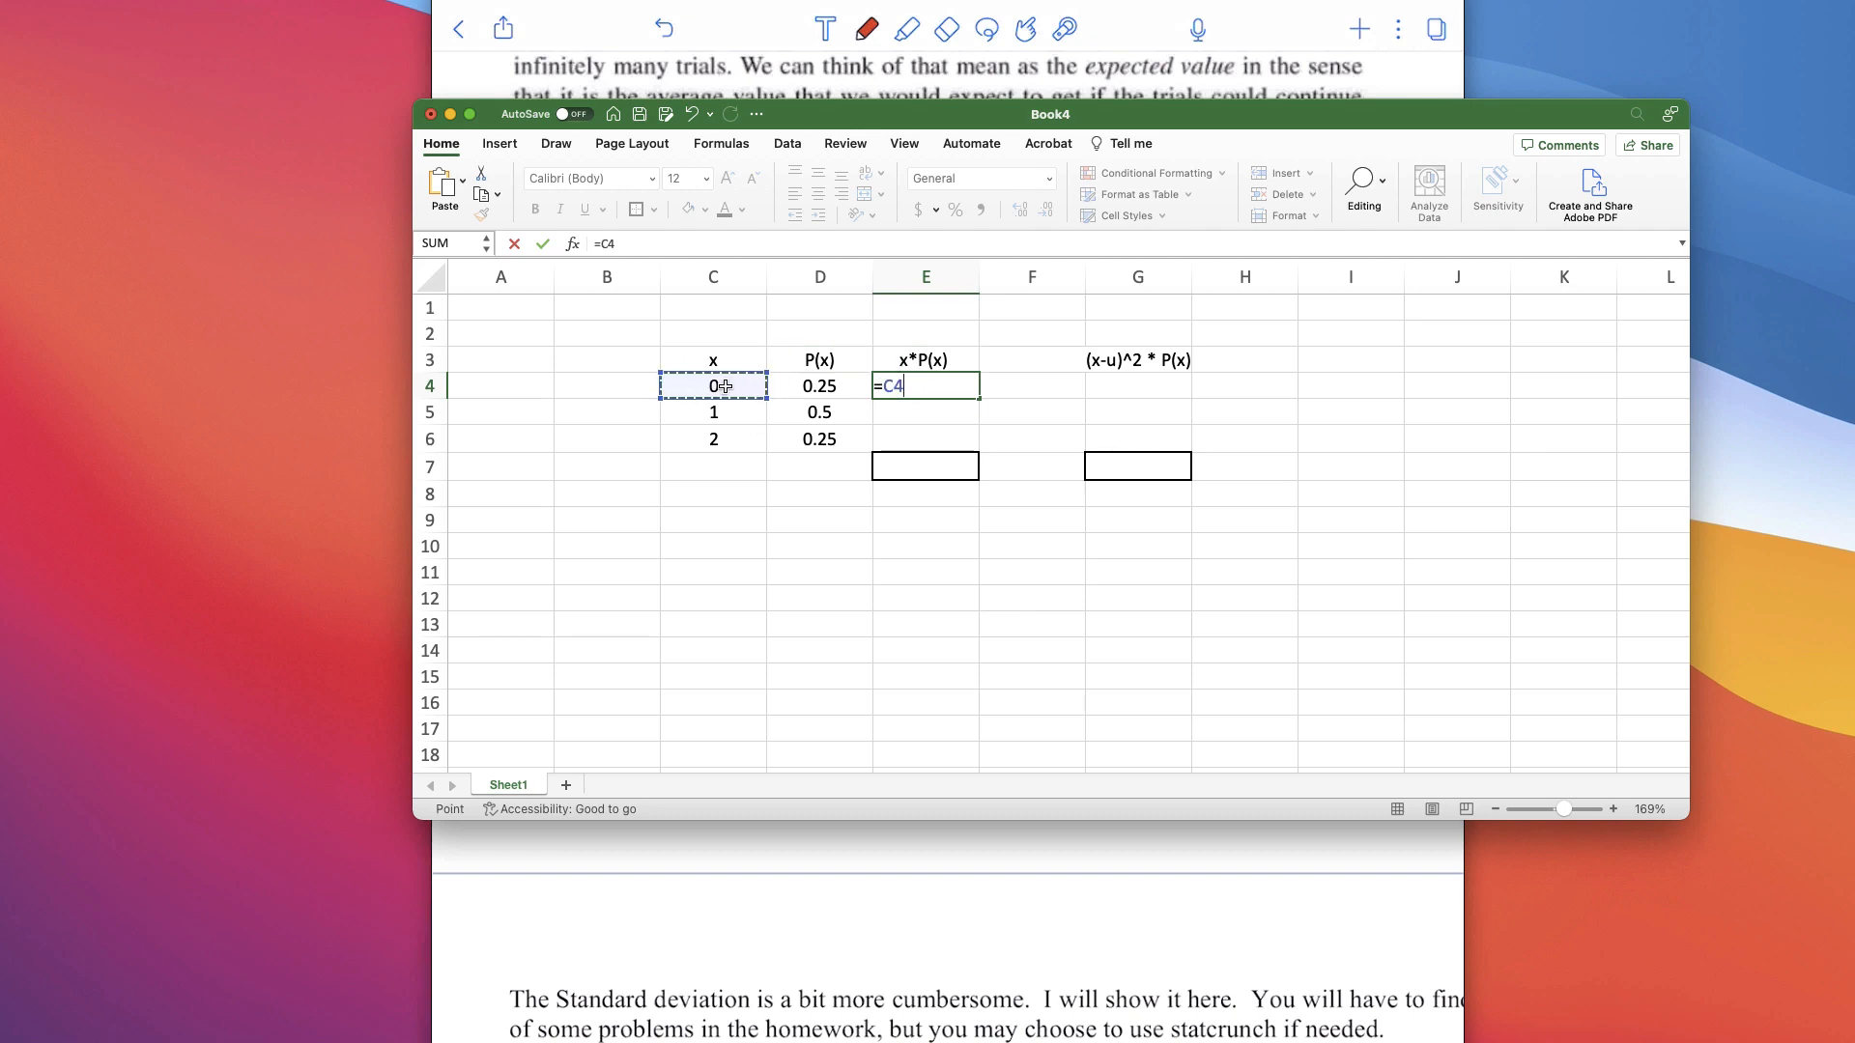
type("*")
left_click(817, 388)
key("Return")
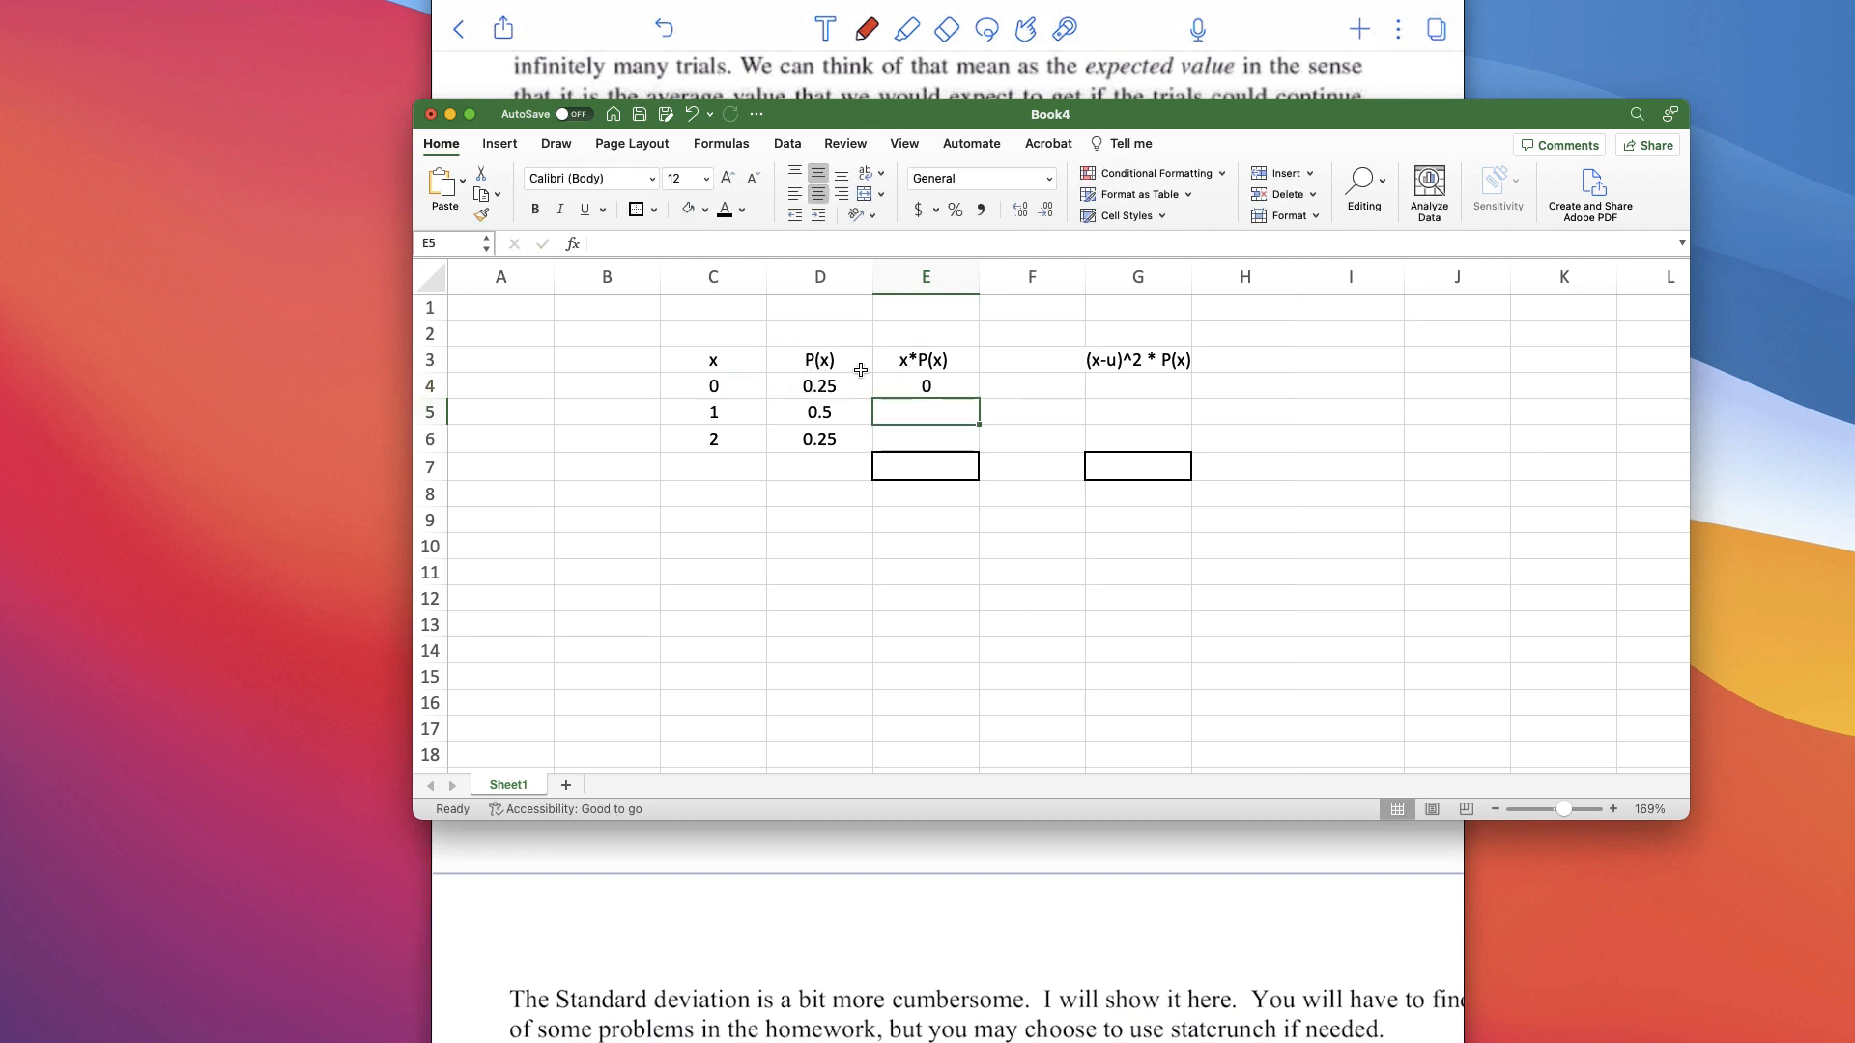
left_click(913, 384)
left_click_drag(979, 399, 976, 442)
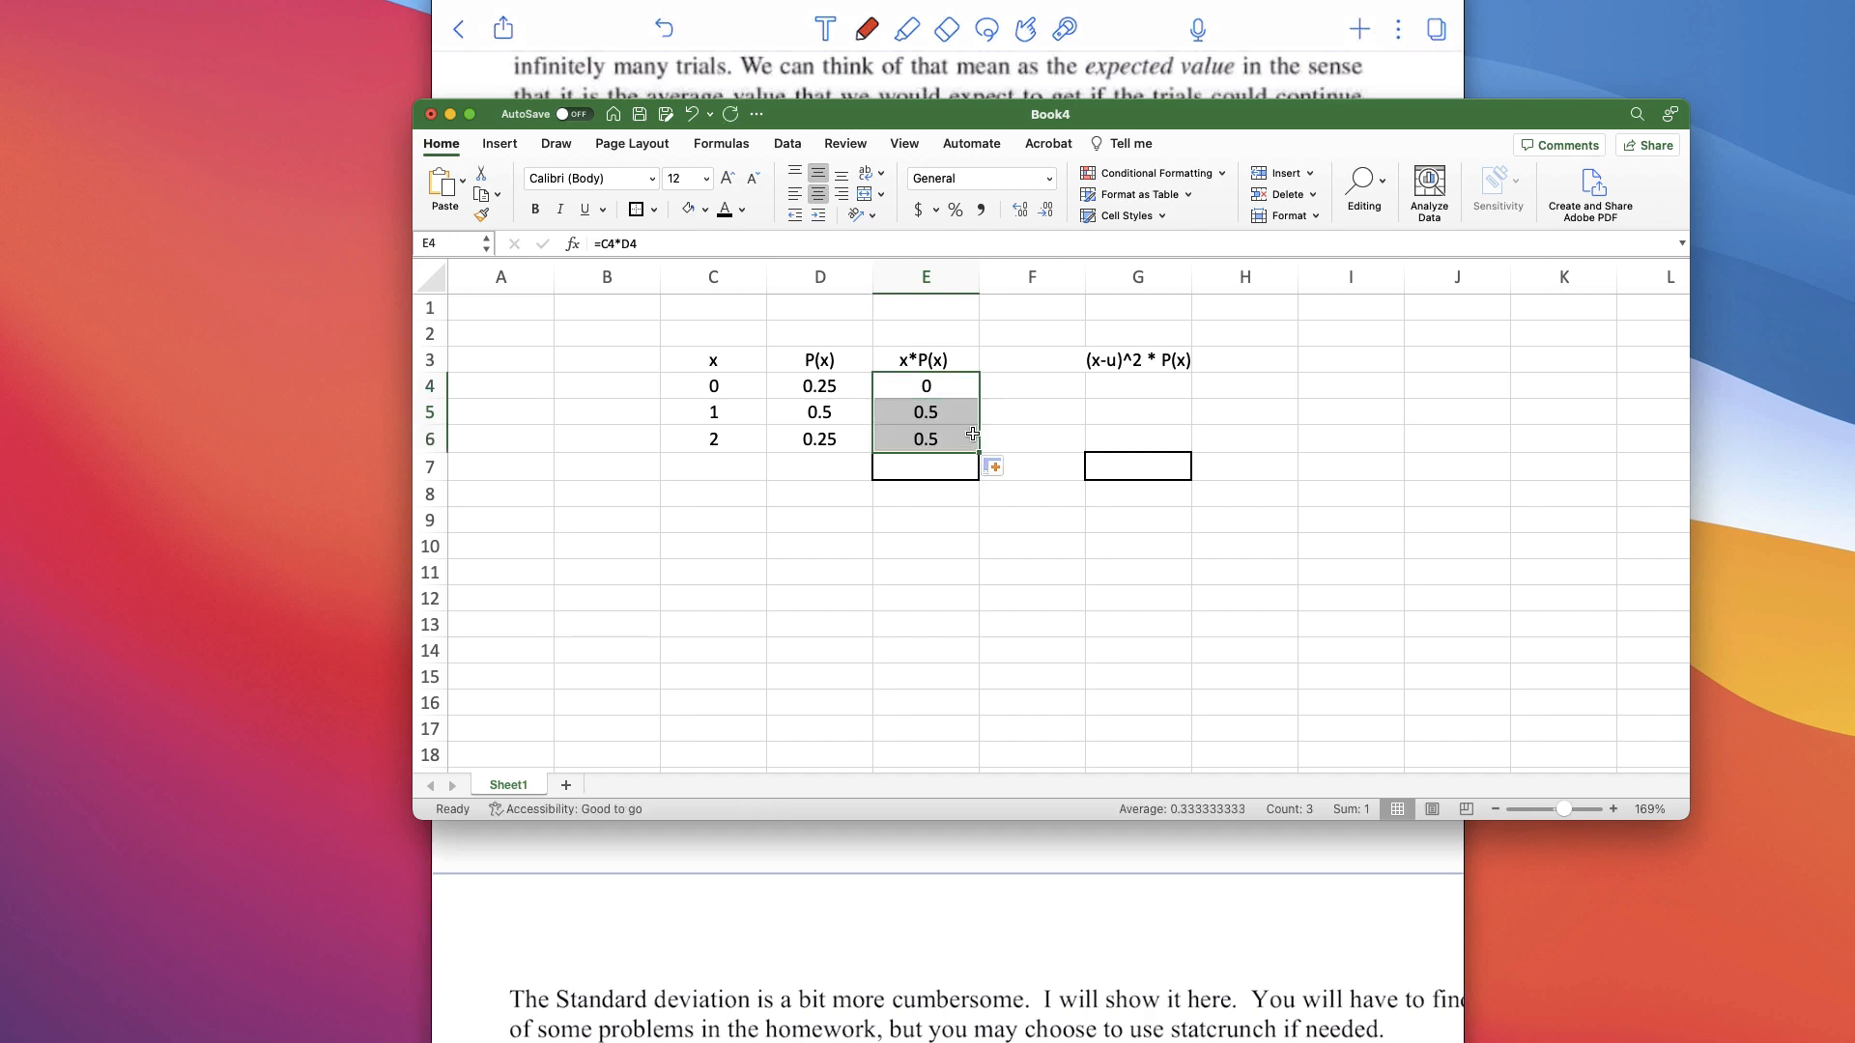
- Sum E4:E6 in the boxed cell E7 and centre the result both vertically and horizontally
left_click(919, 477)
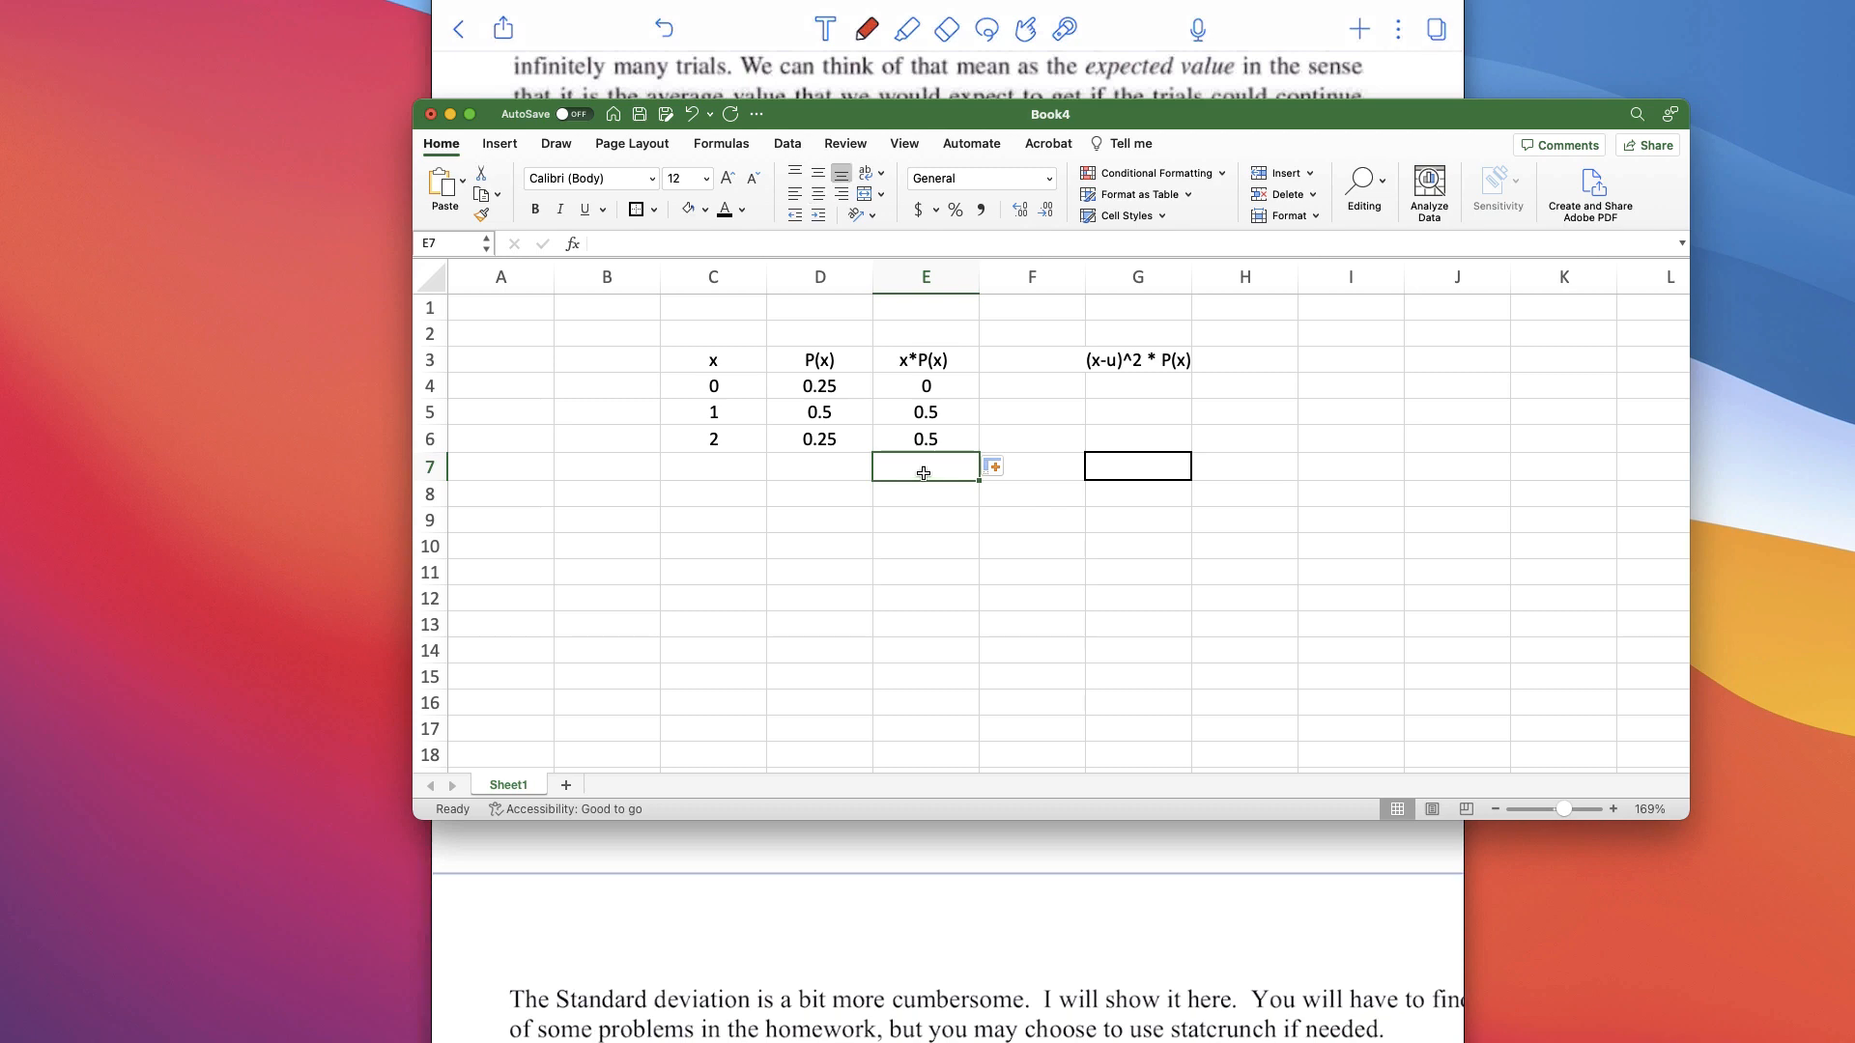
type("=SUM(")
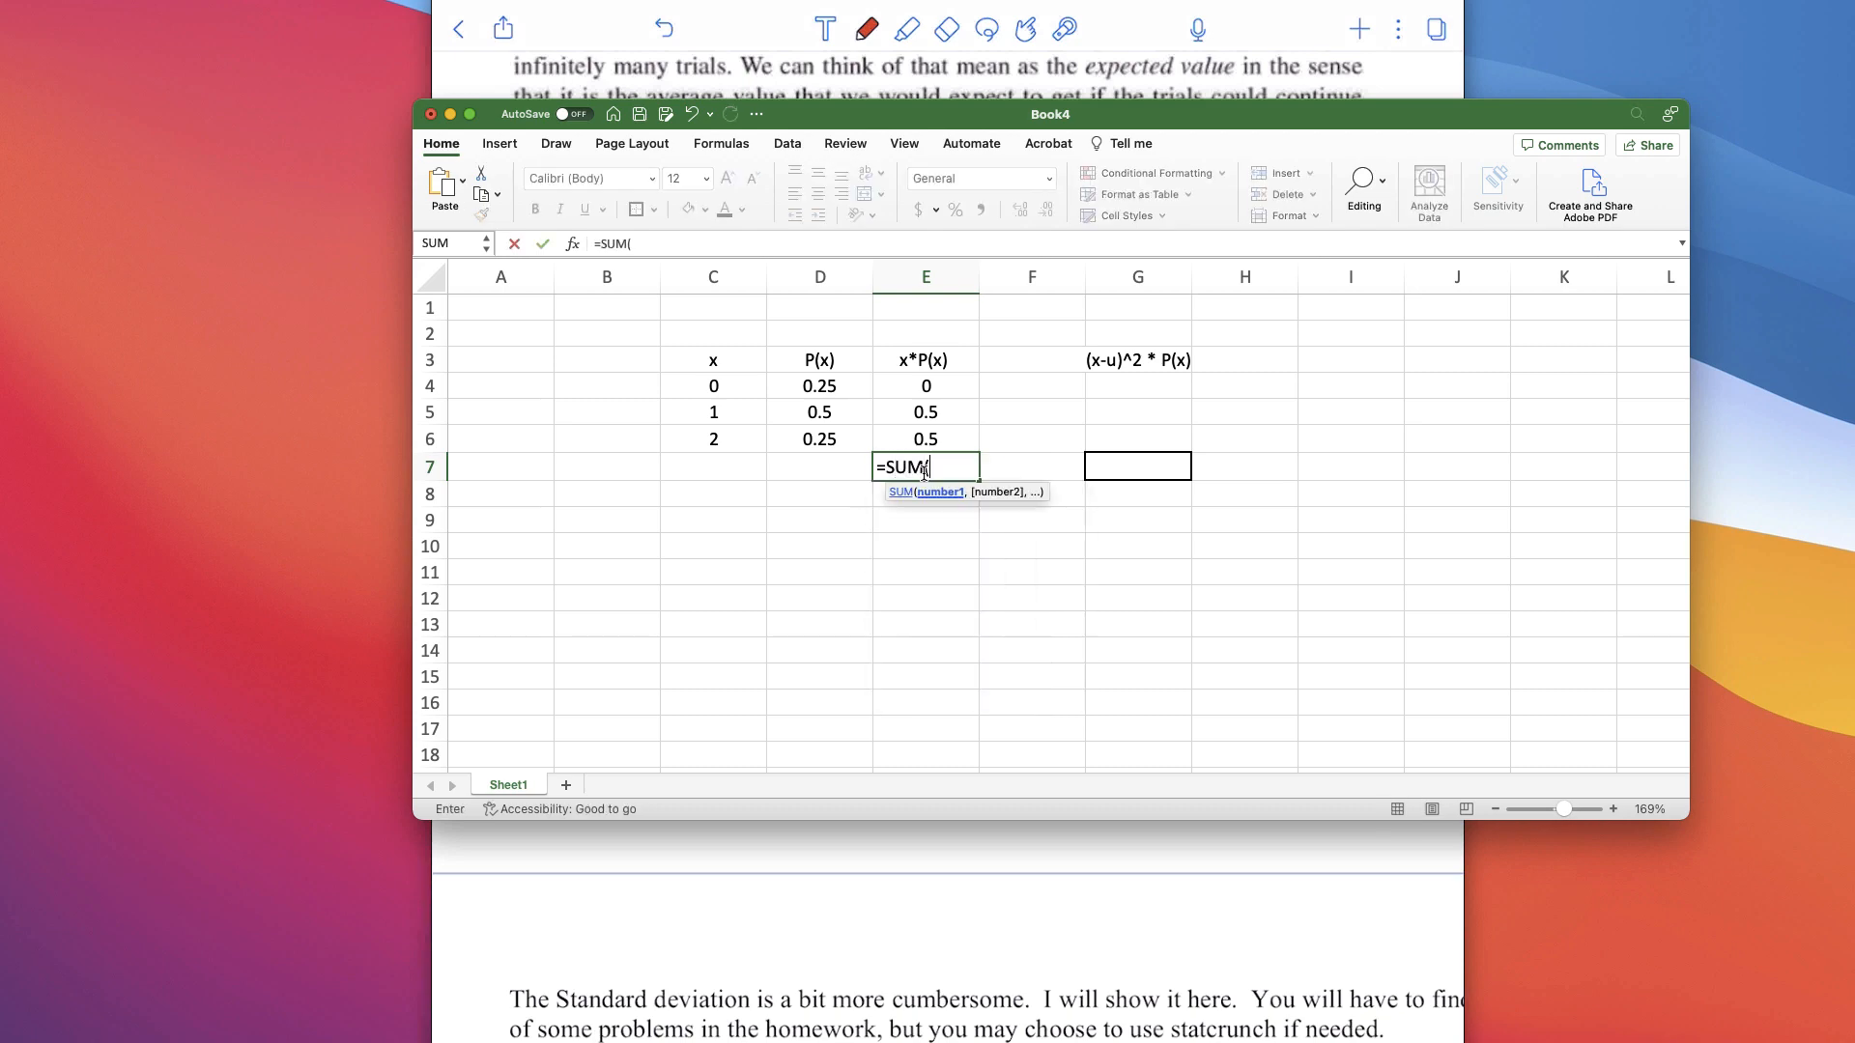
left_click_drag(920, 385, 923, 438)
key("Return")
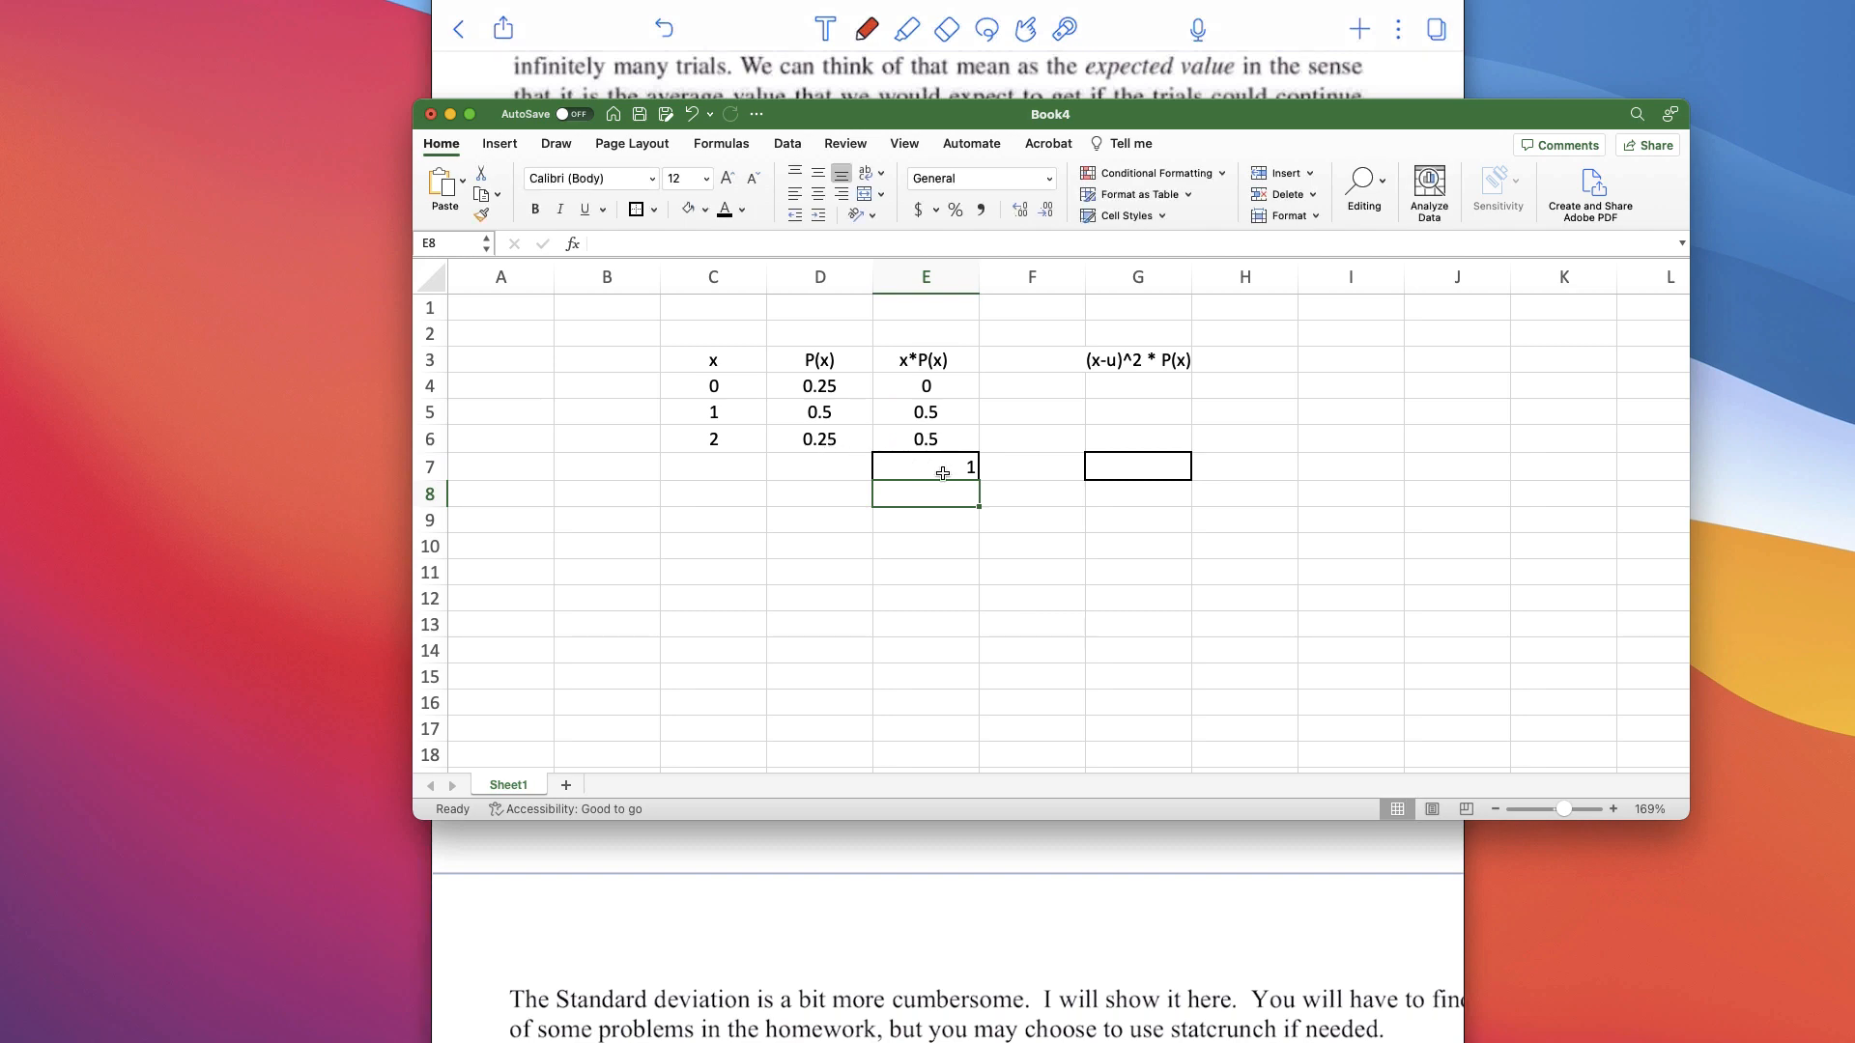
left_click(943, 470)
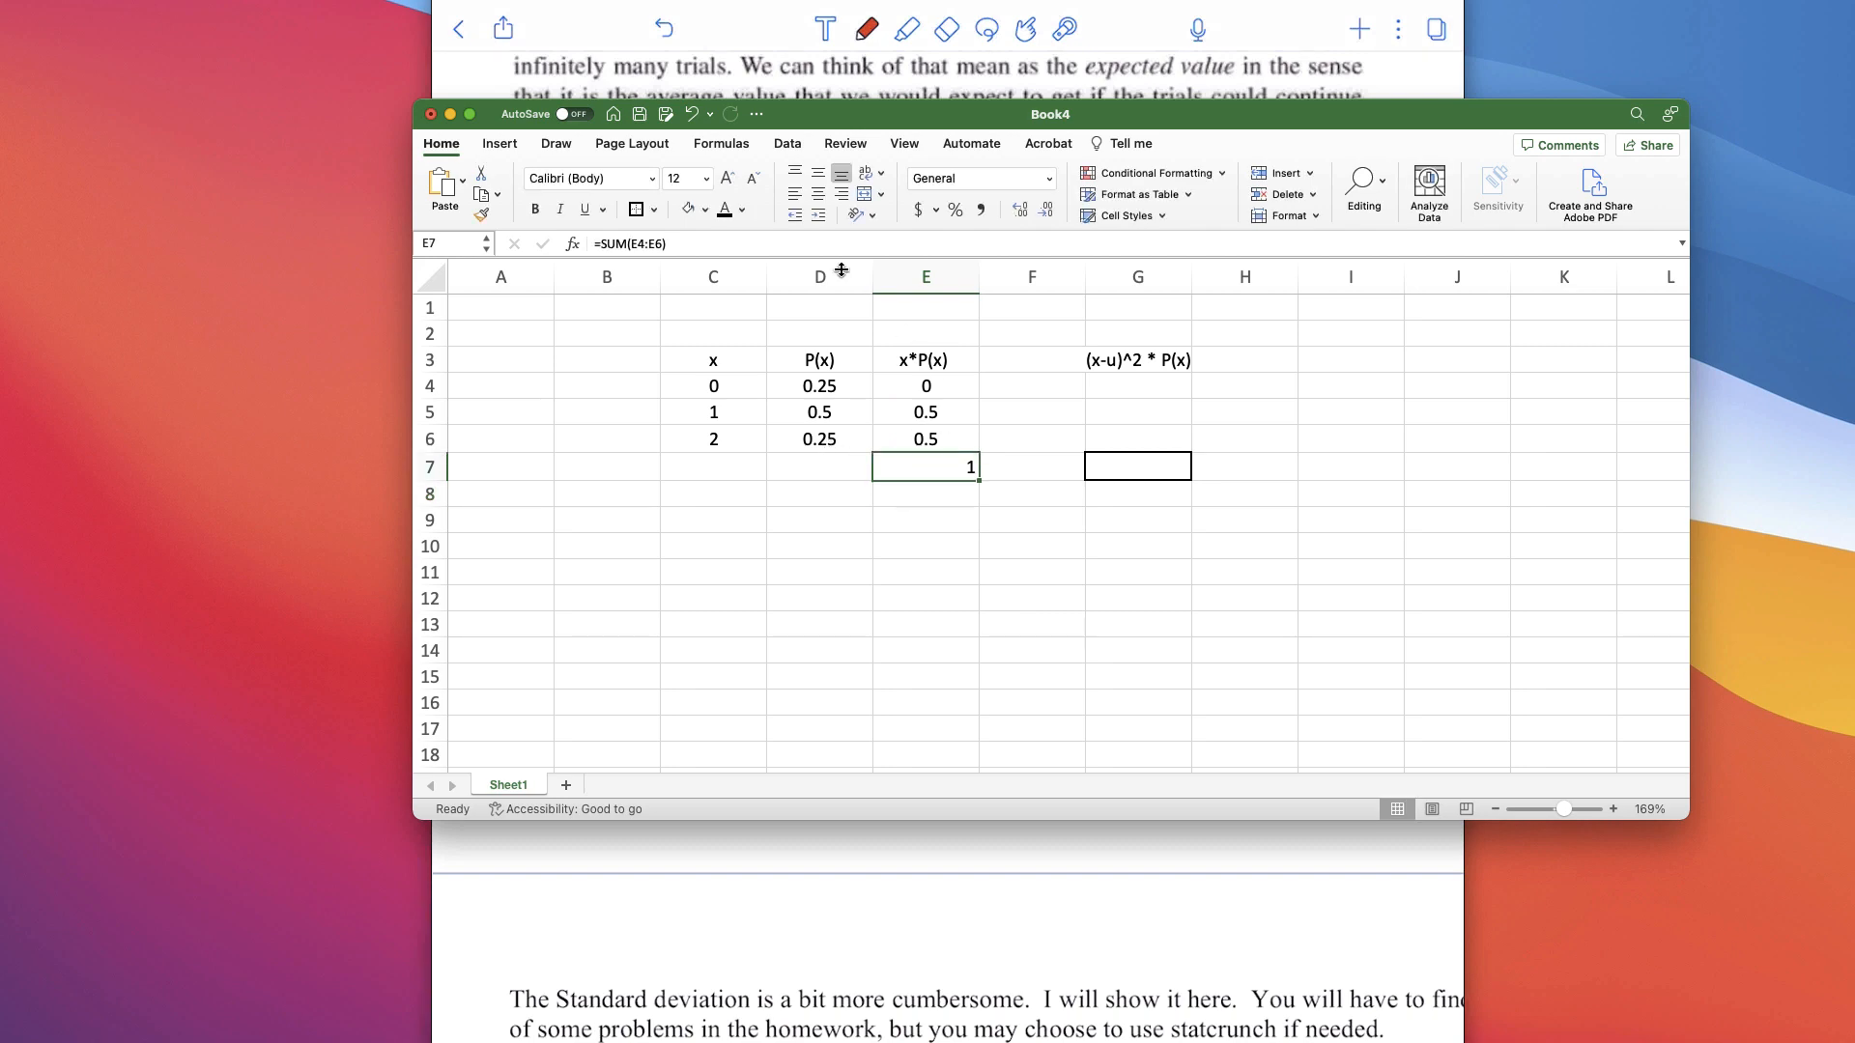
left_click(817, 174)
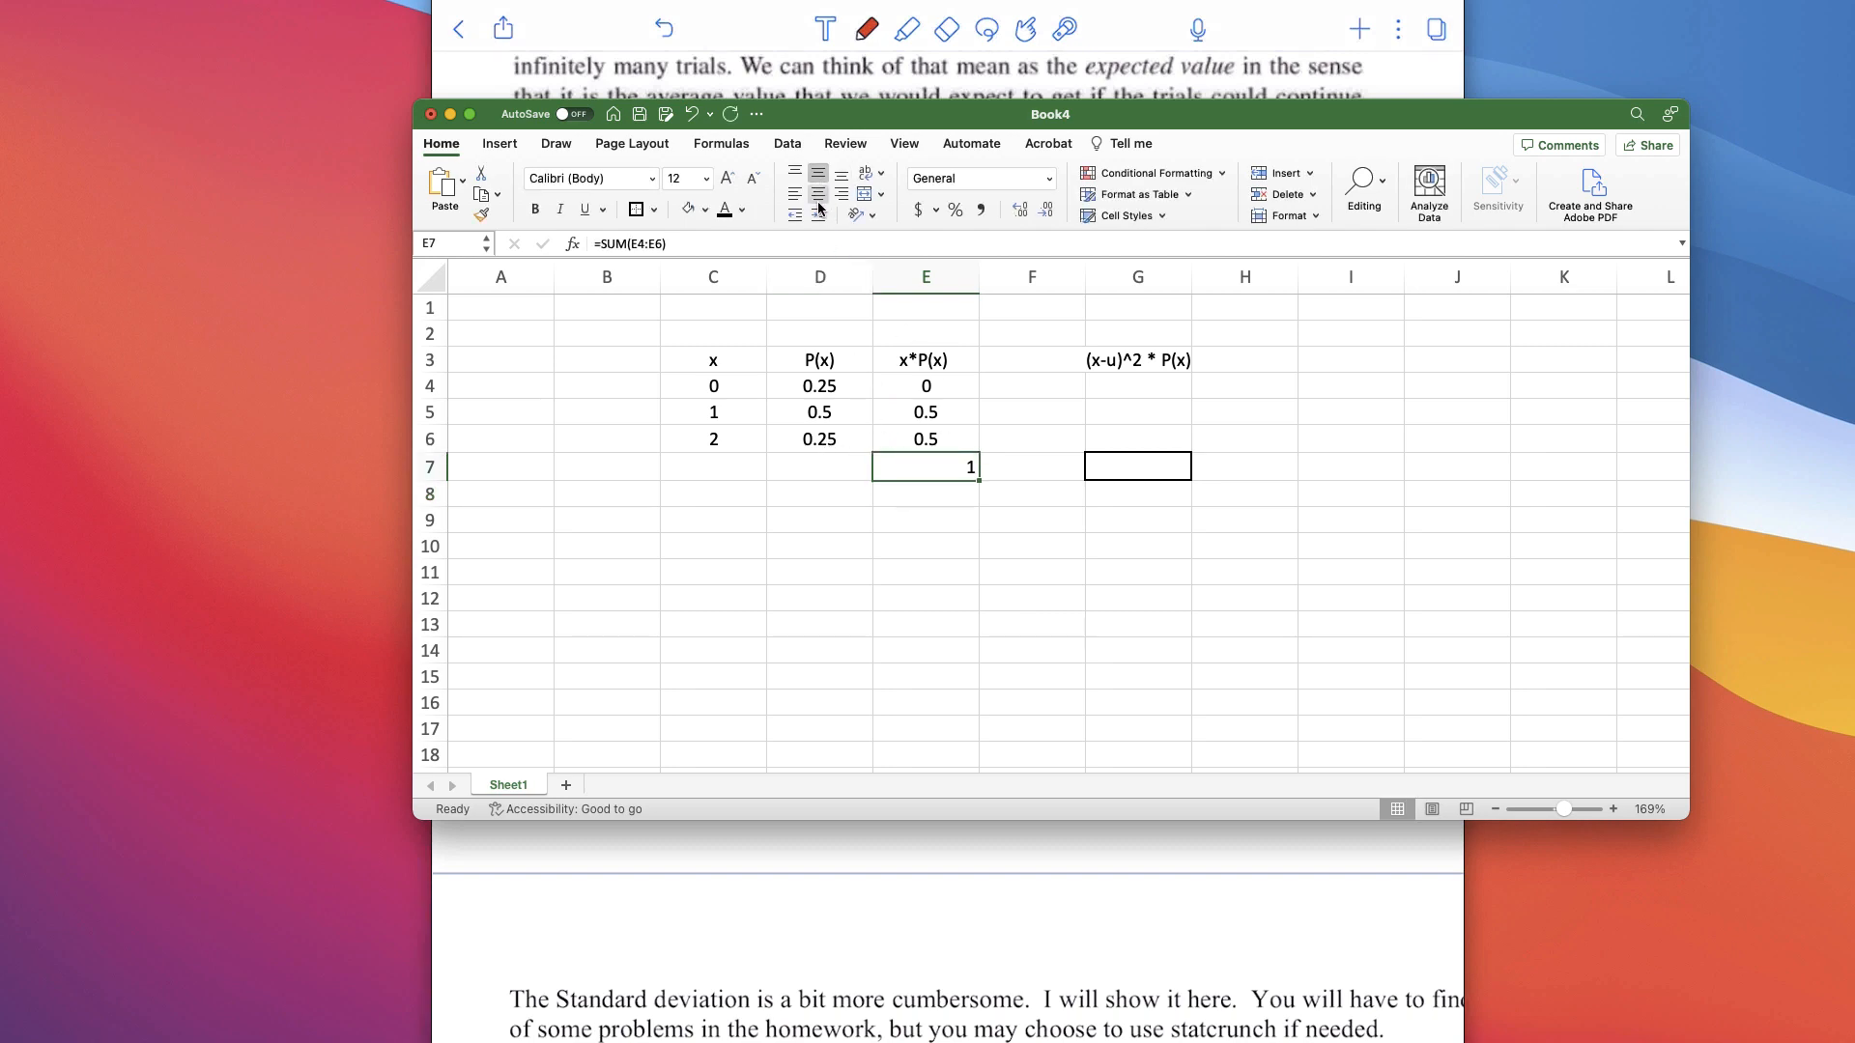
left_click(817, 194)
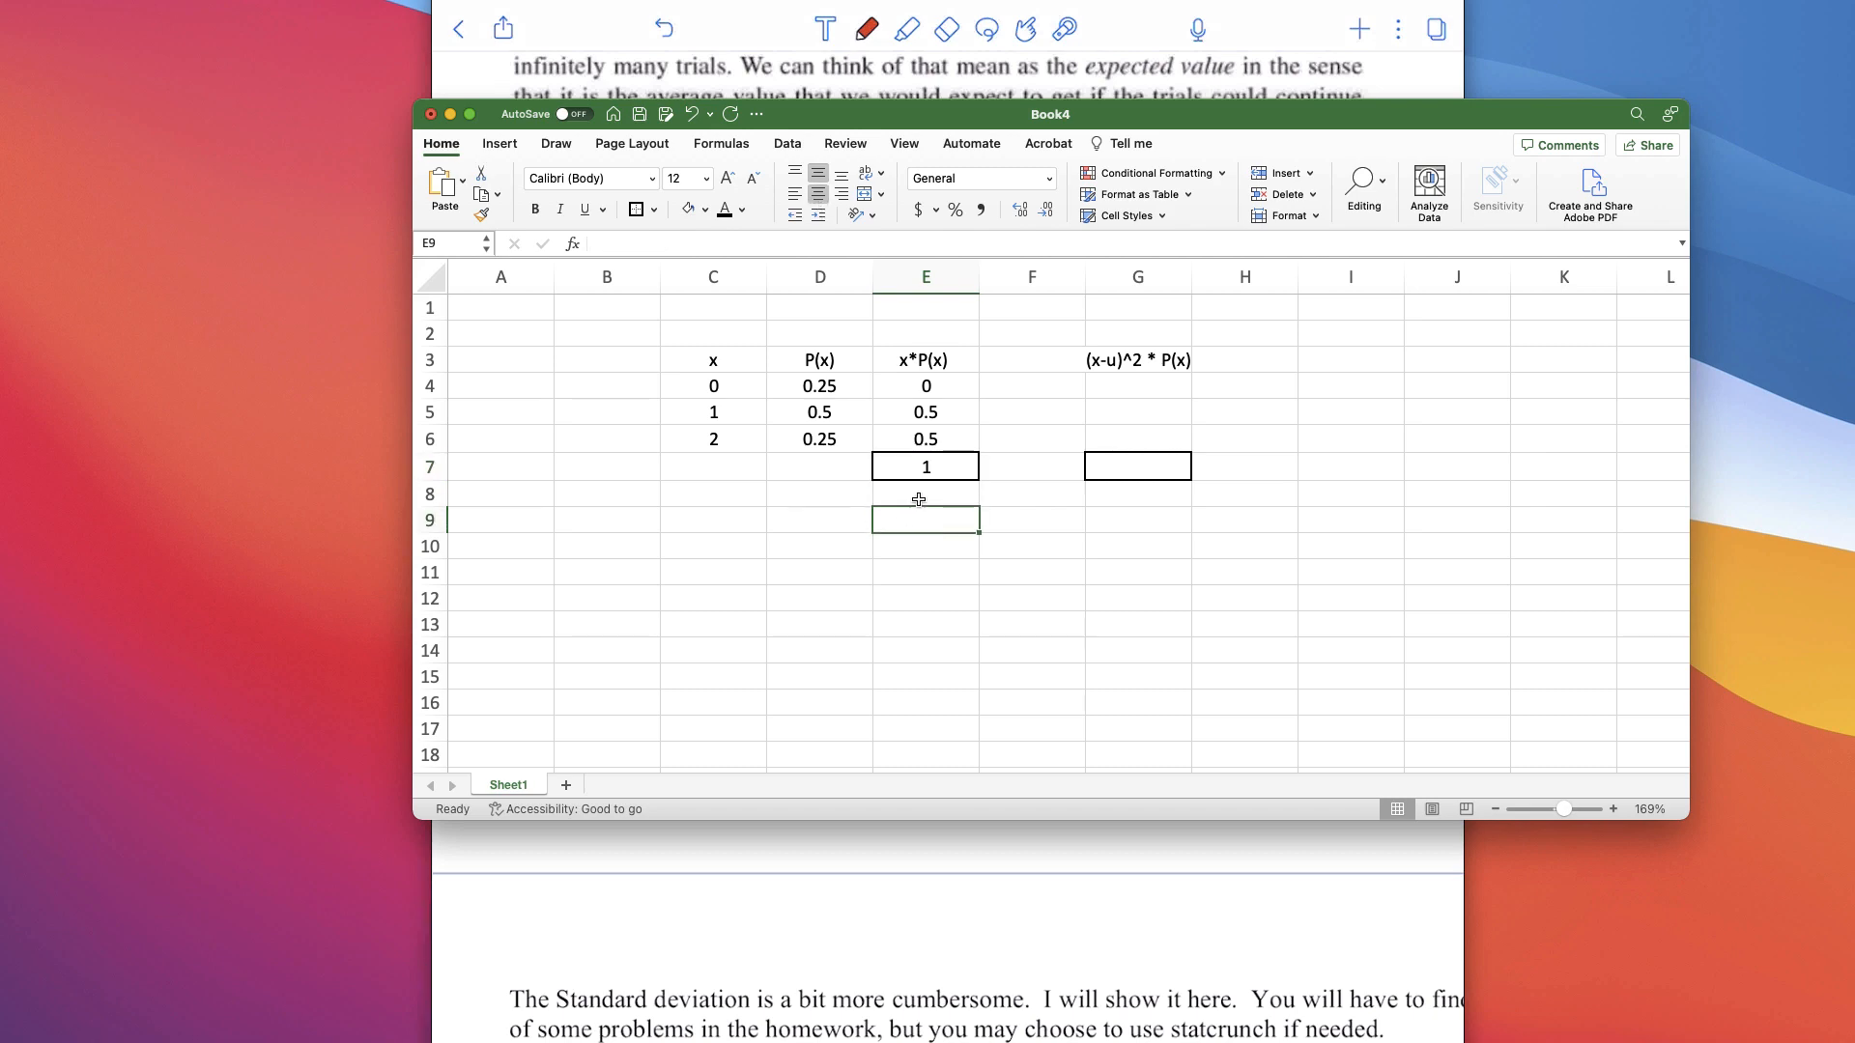
- Enter the label "mean" in cell D7 and make it bold and centred
left_click(863, 464)
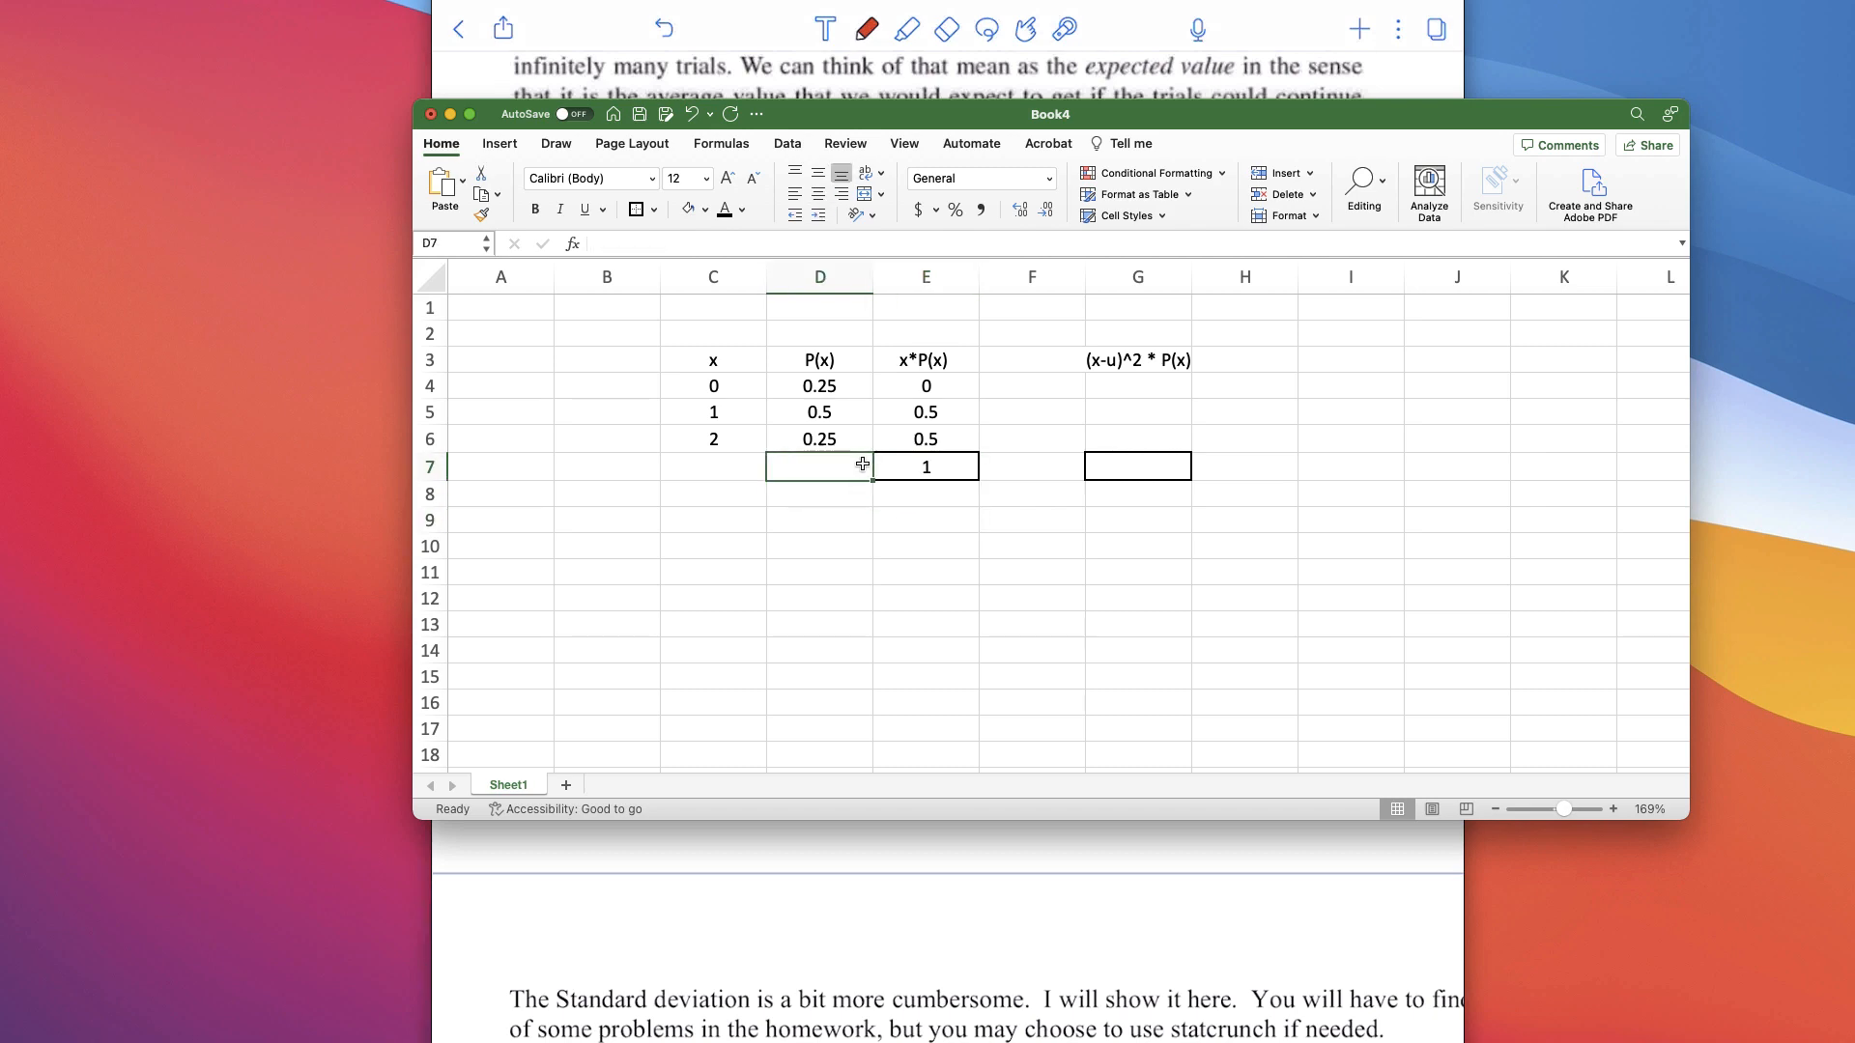
type("mean")
key("Return")
left_click(913, 538)
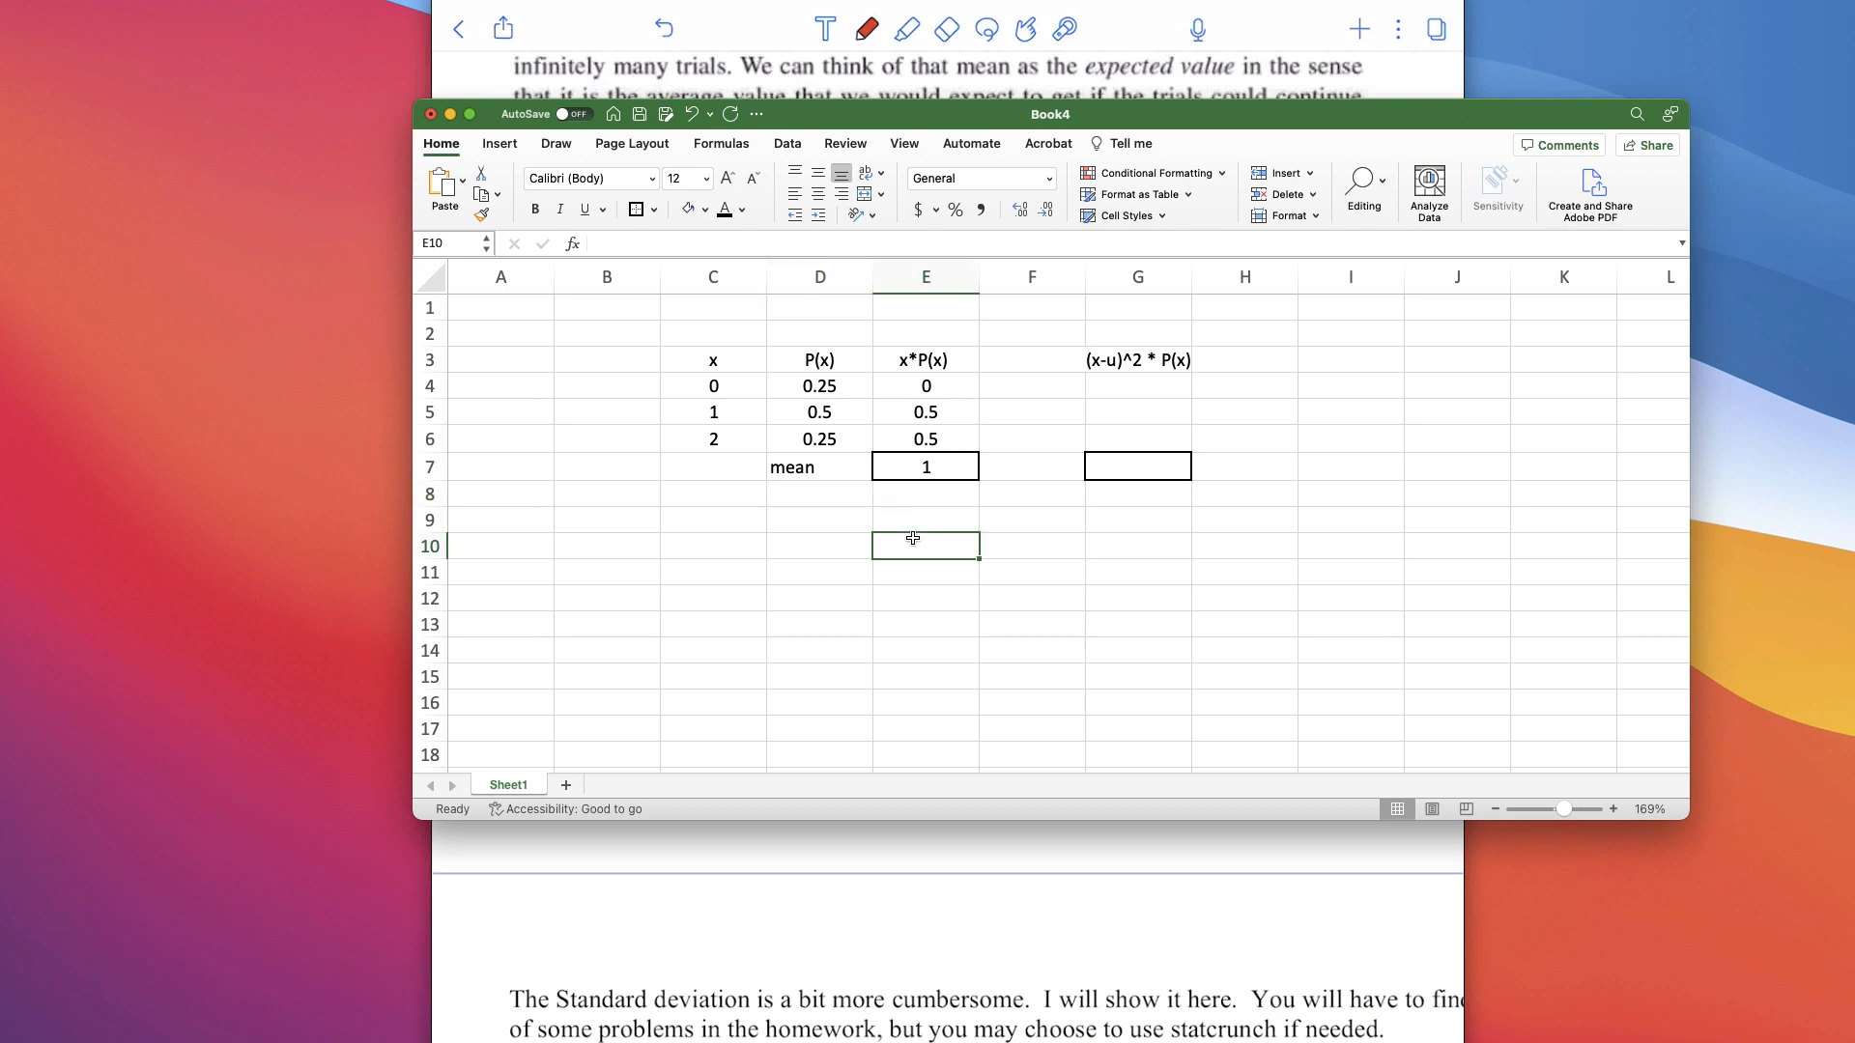
left_click(837, 466)
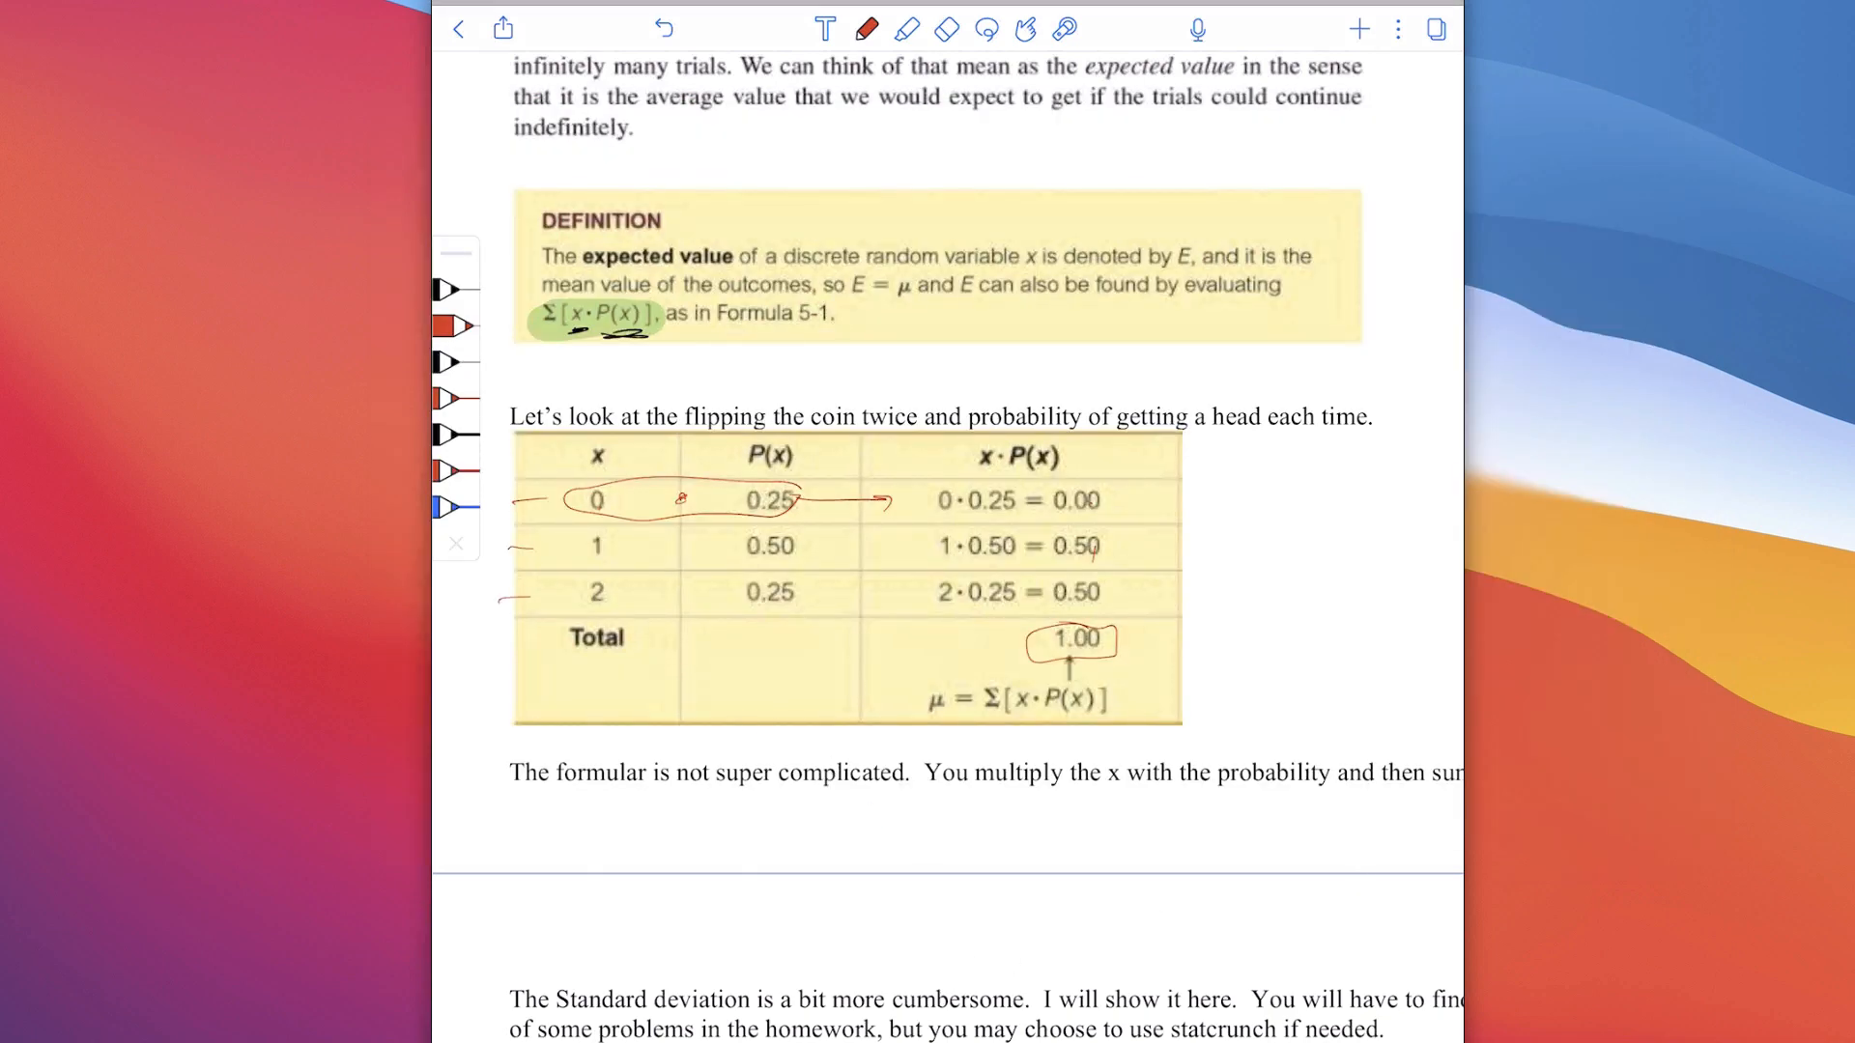
- Switch to the notes and highlight in green the mean formula and its total 1.00 in Table 5-3 of Example 3
scroll(947, 541, "down", 6)
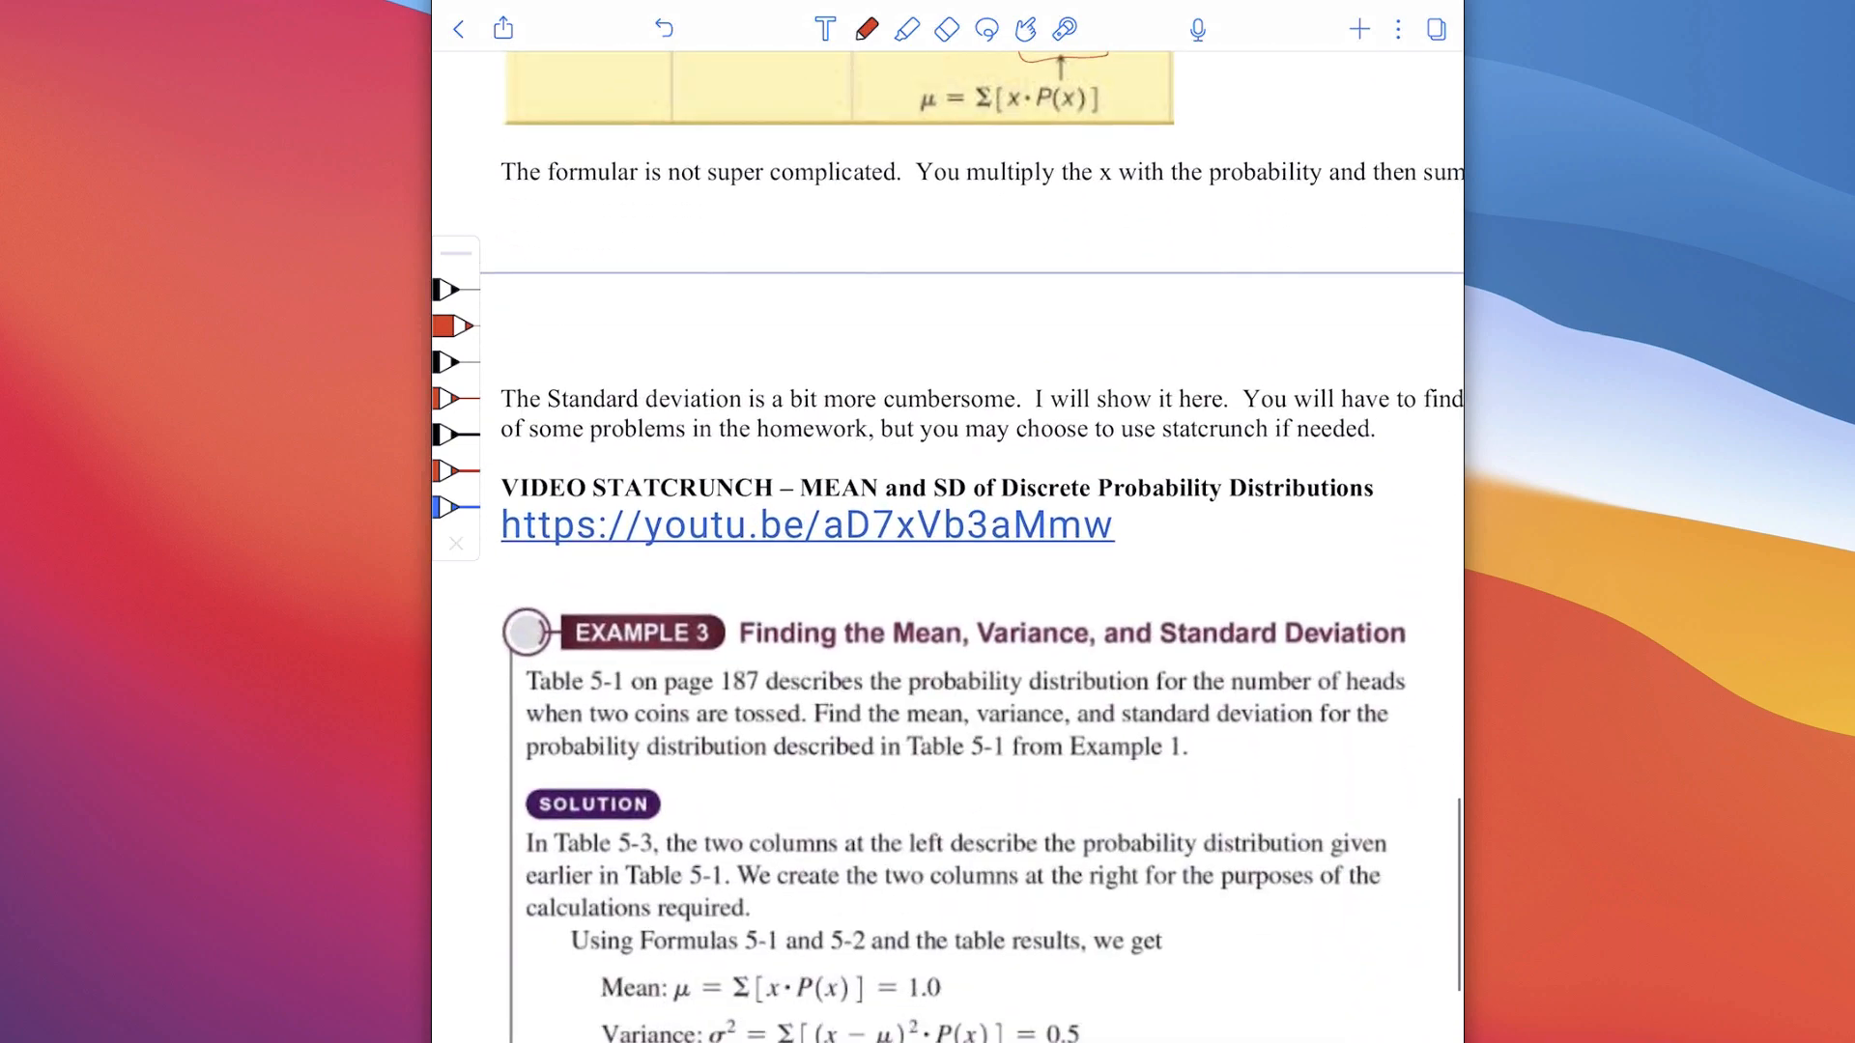
scroll(946, 541, "down", 3)
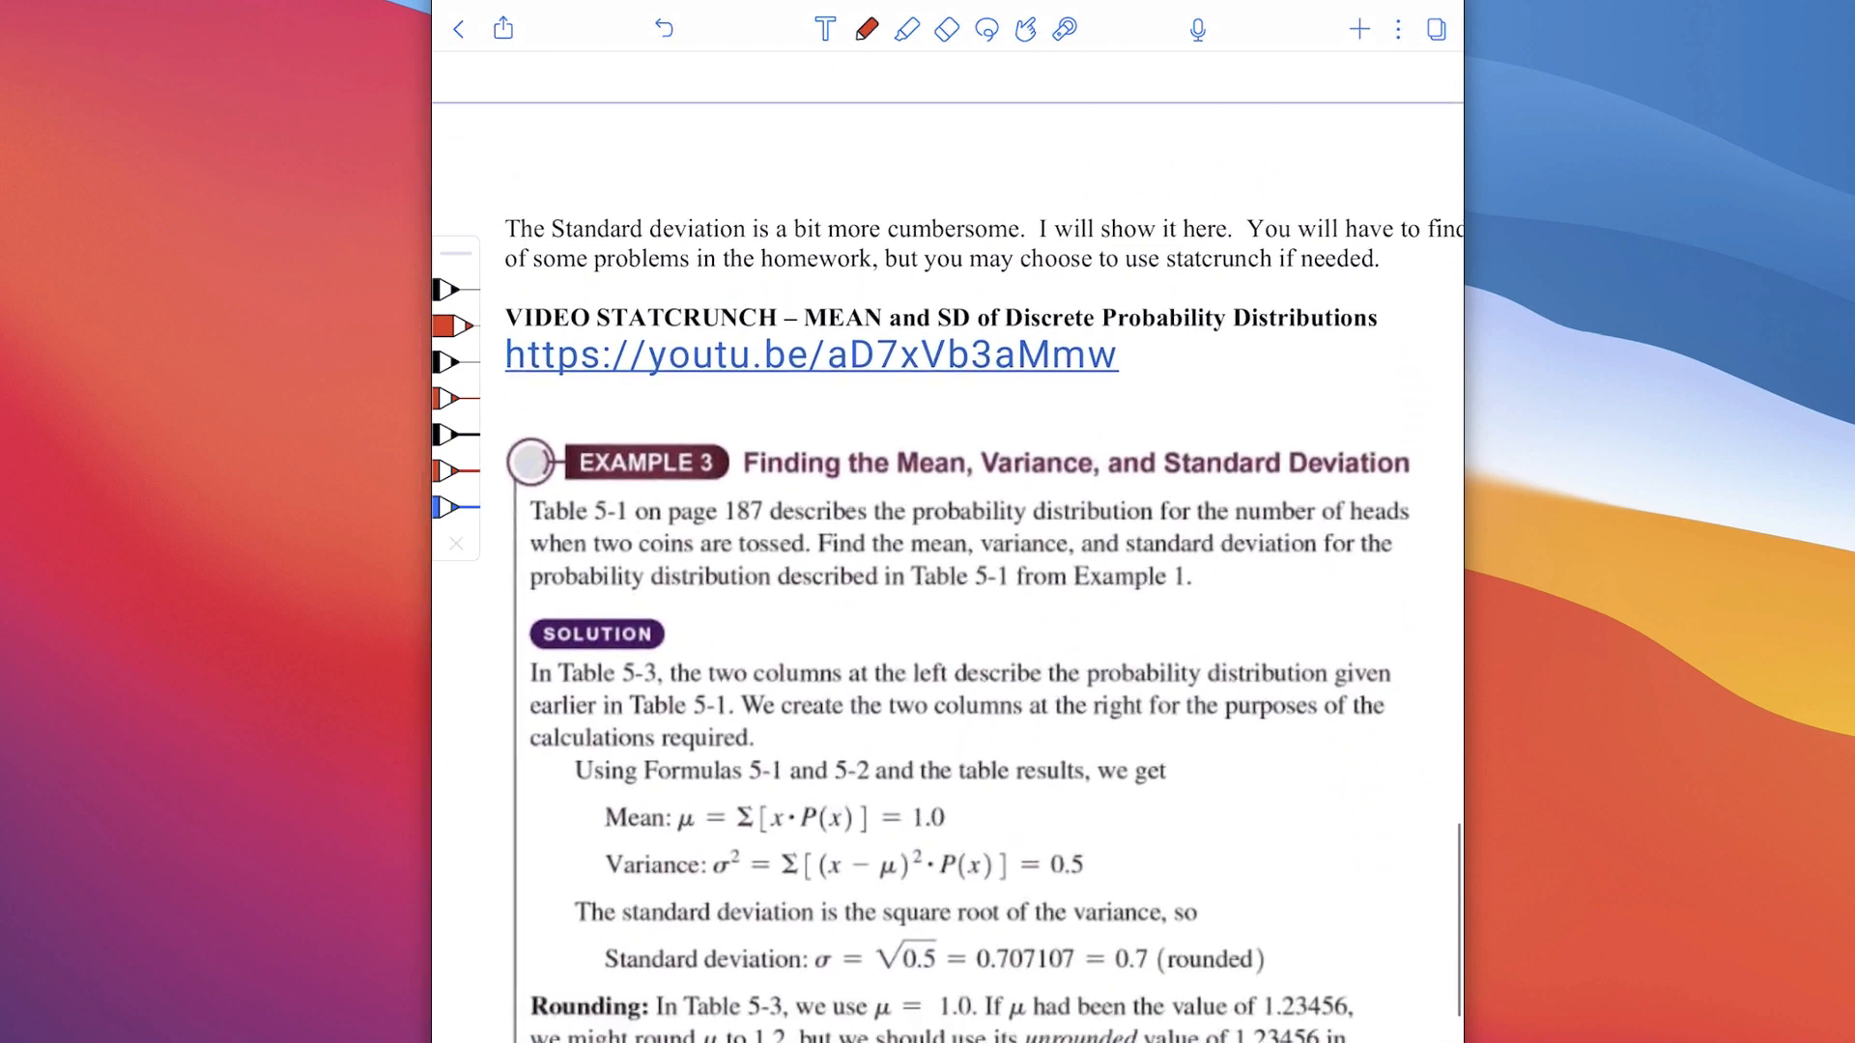
scroll(947, 541, "down", 3)
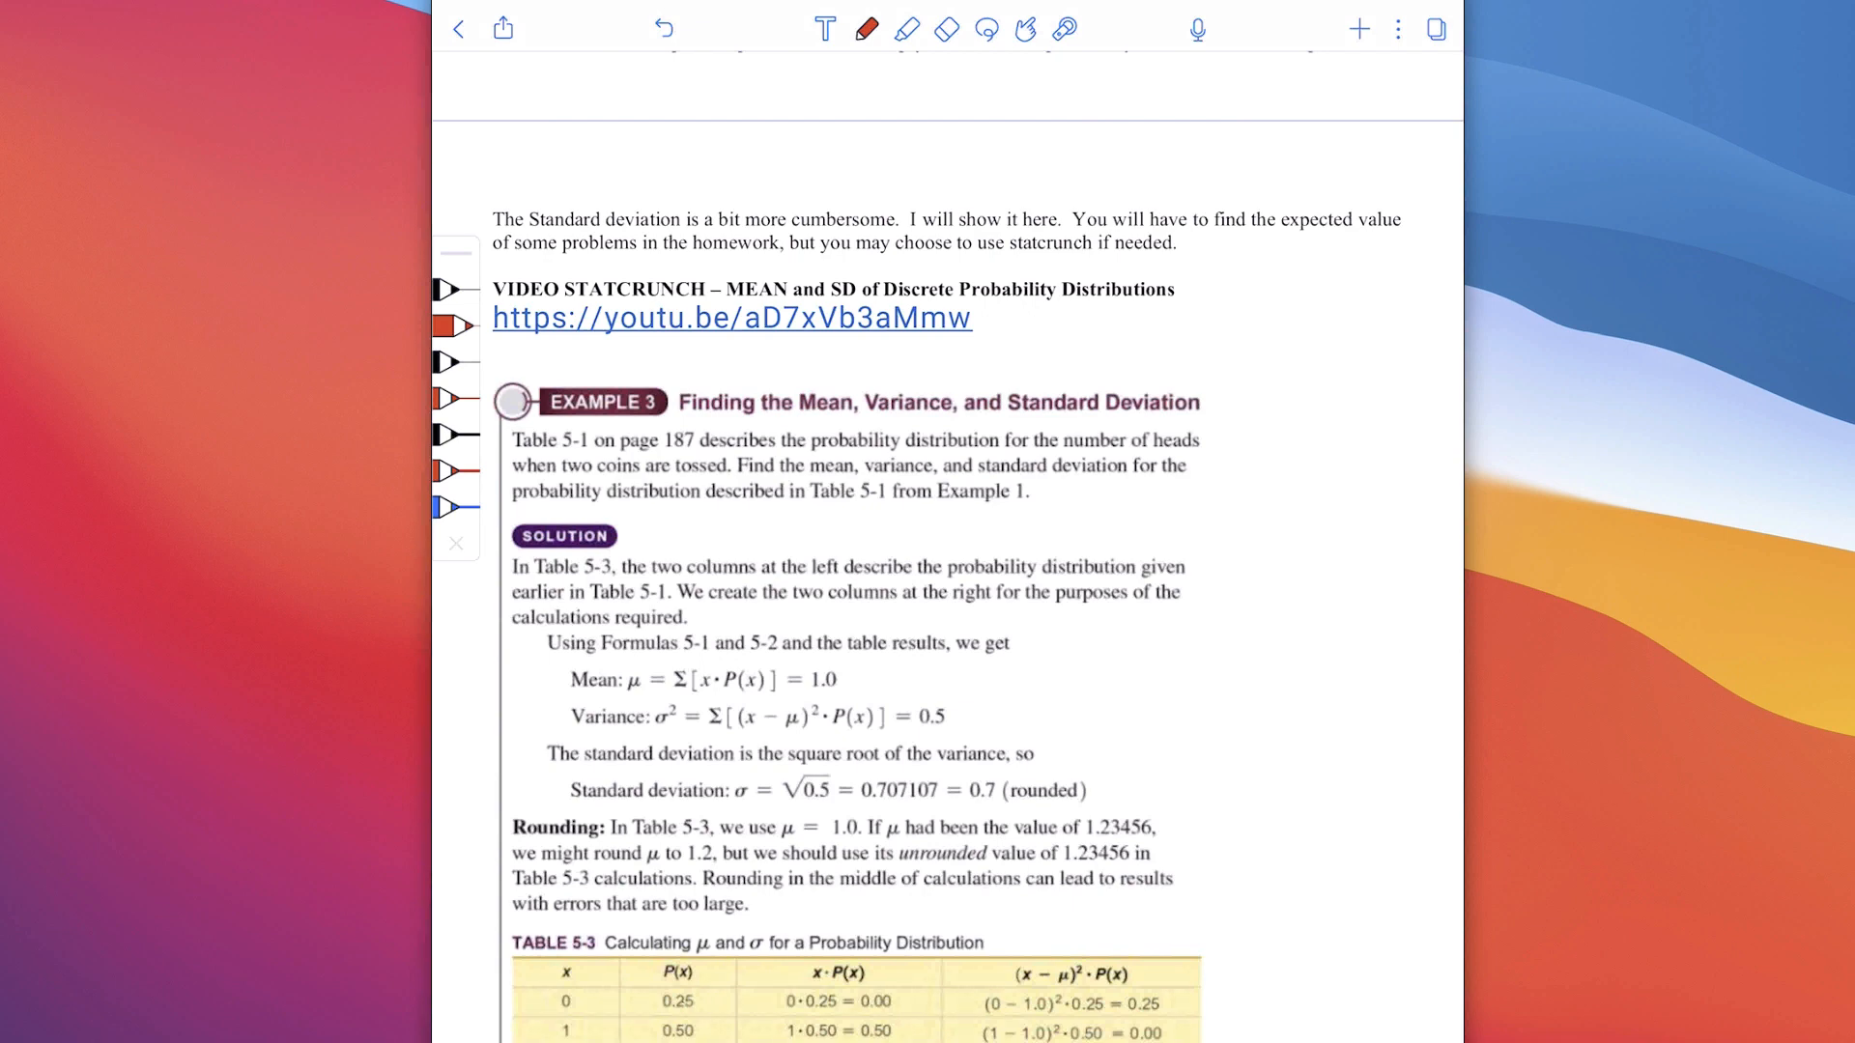
scroll(947, 580, "down", 2)
scroll(947, 579, "down", 1)
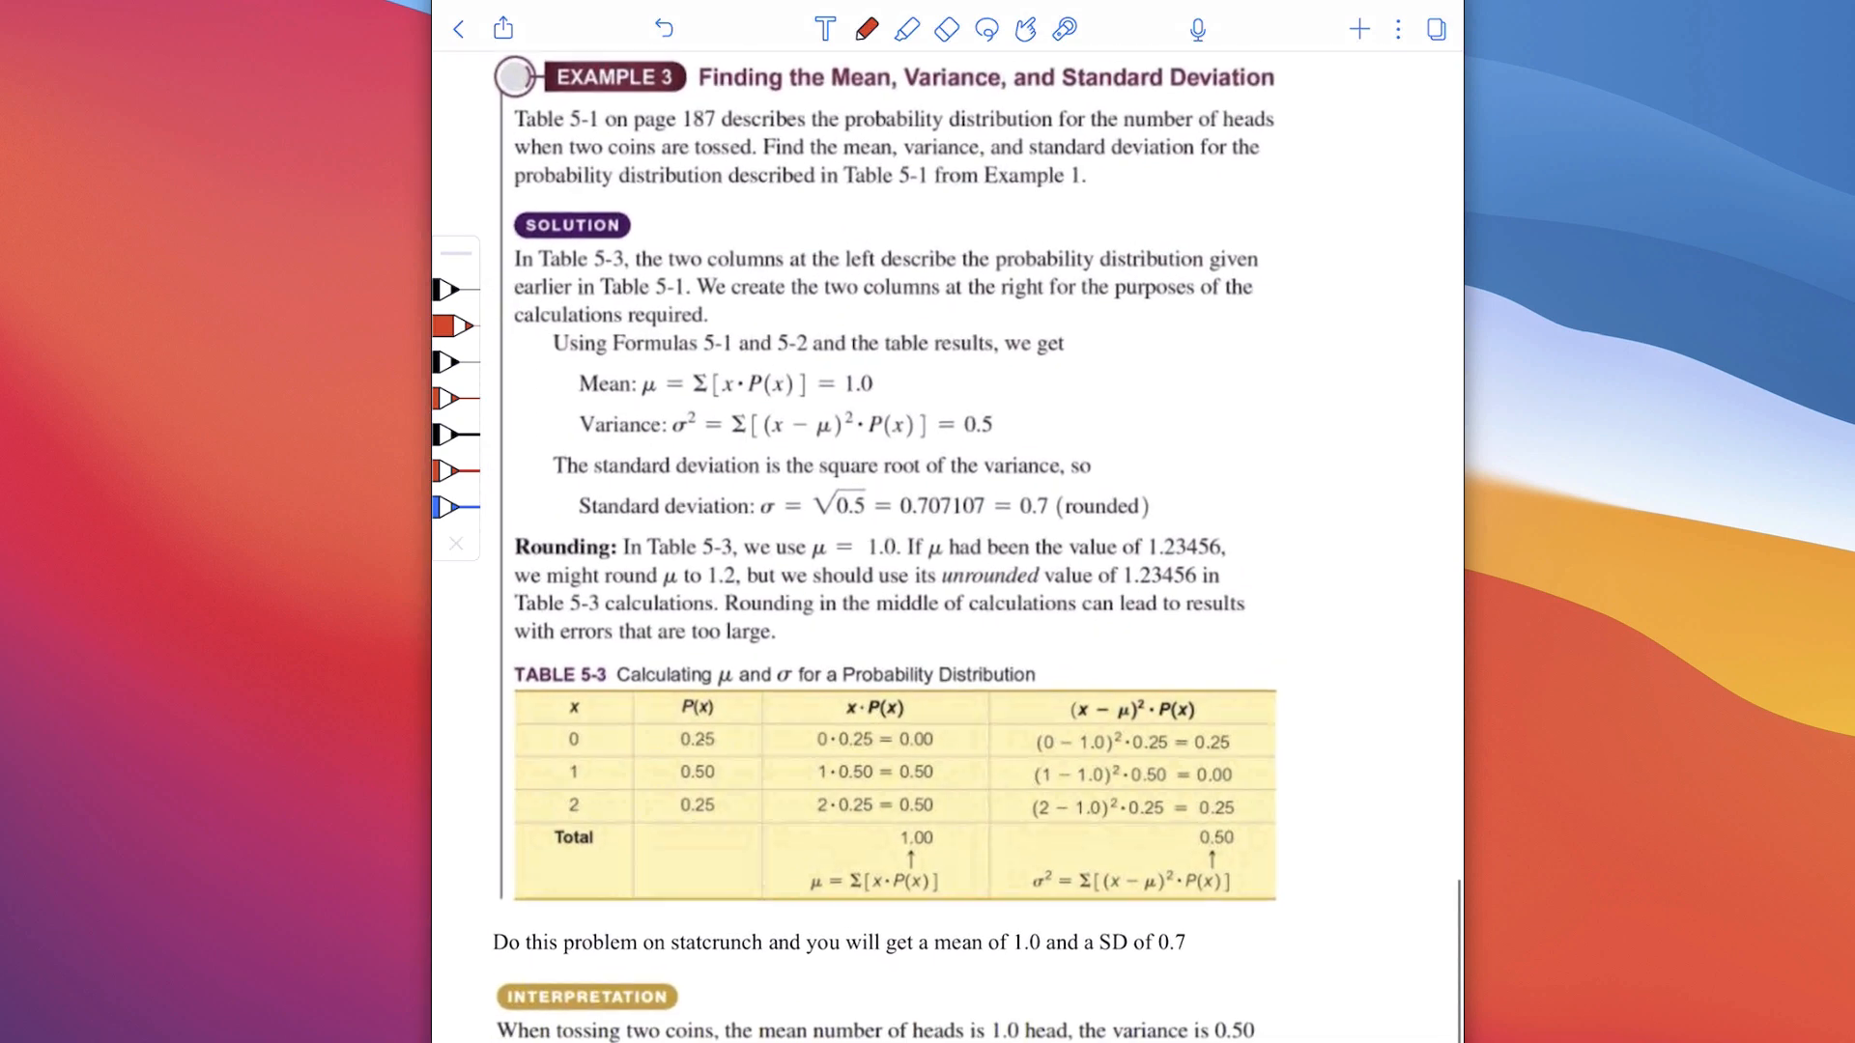
scroll(947, 579, "down", 1)
scroll(947, 579, "up", 1)
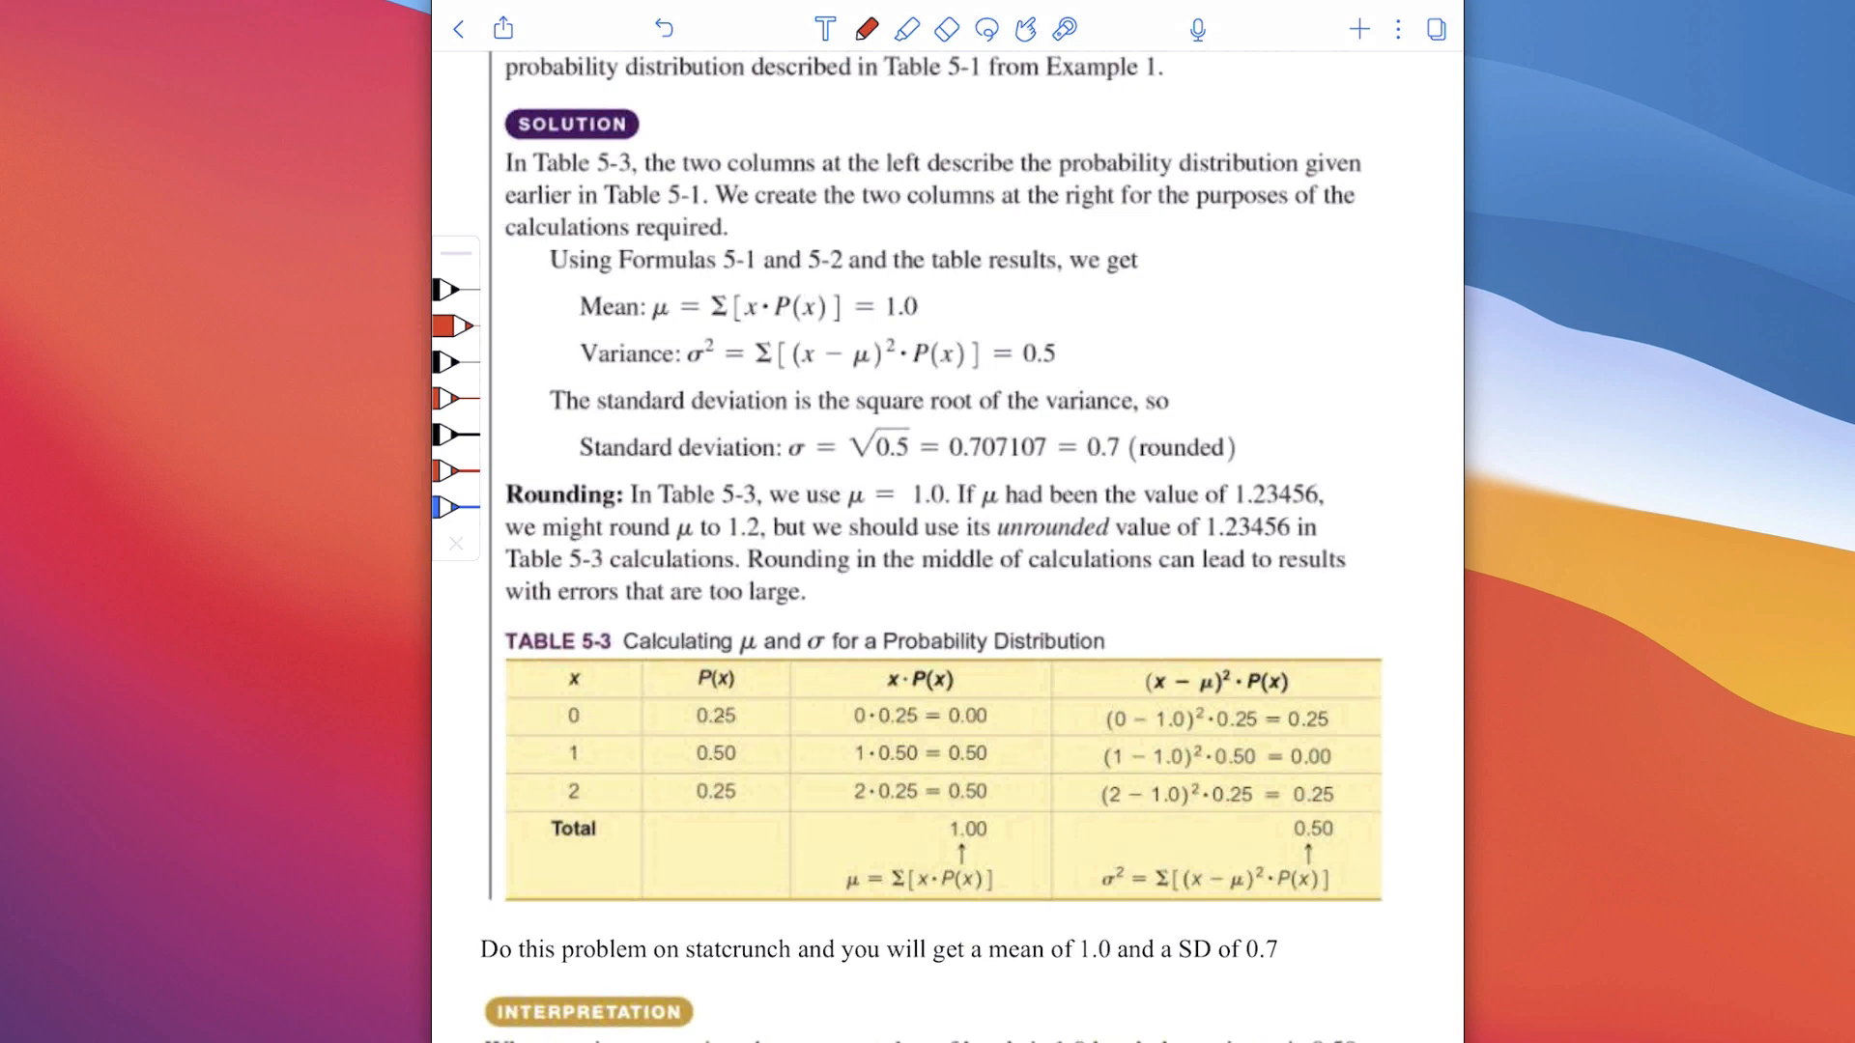
left_click(906, 29)
left_click_drag(836, 879, 1019, 889)
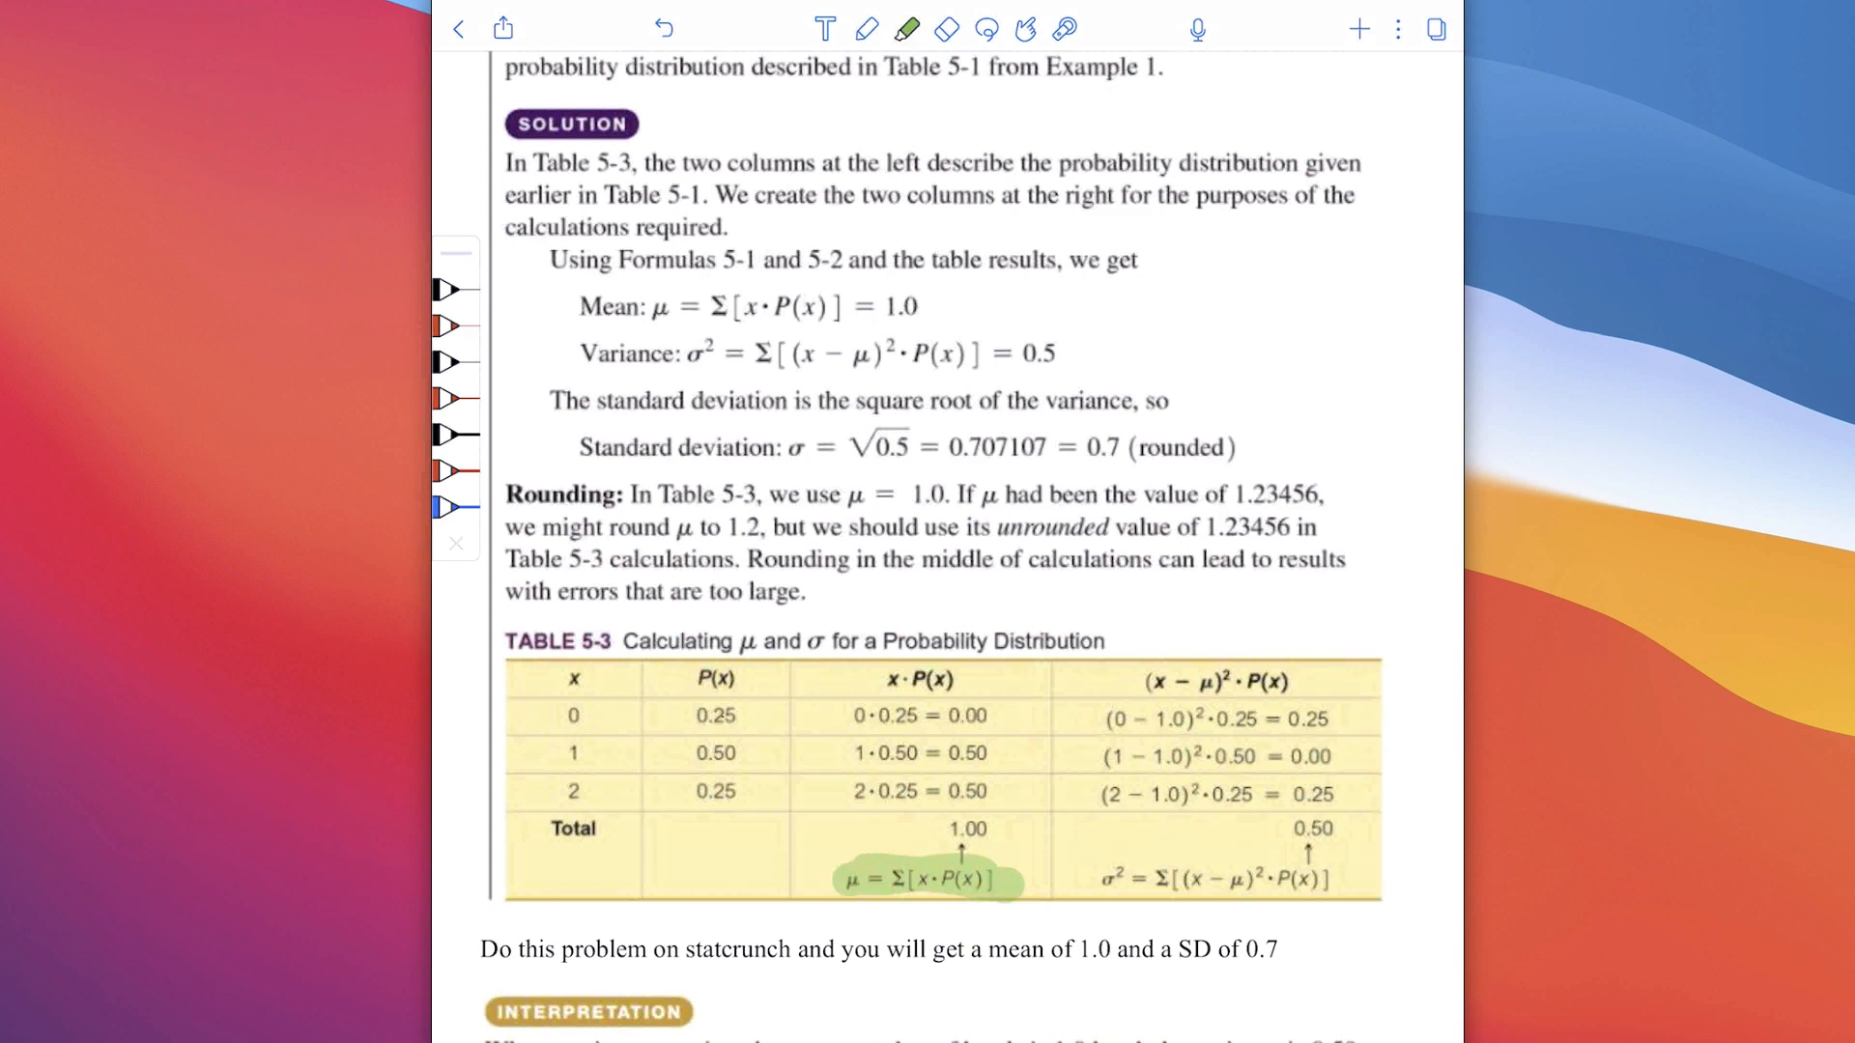
left_click_drag(943, 829, 1004, 829)
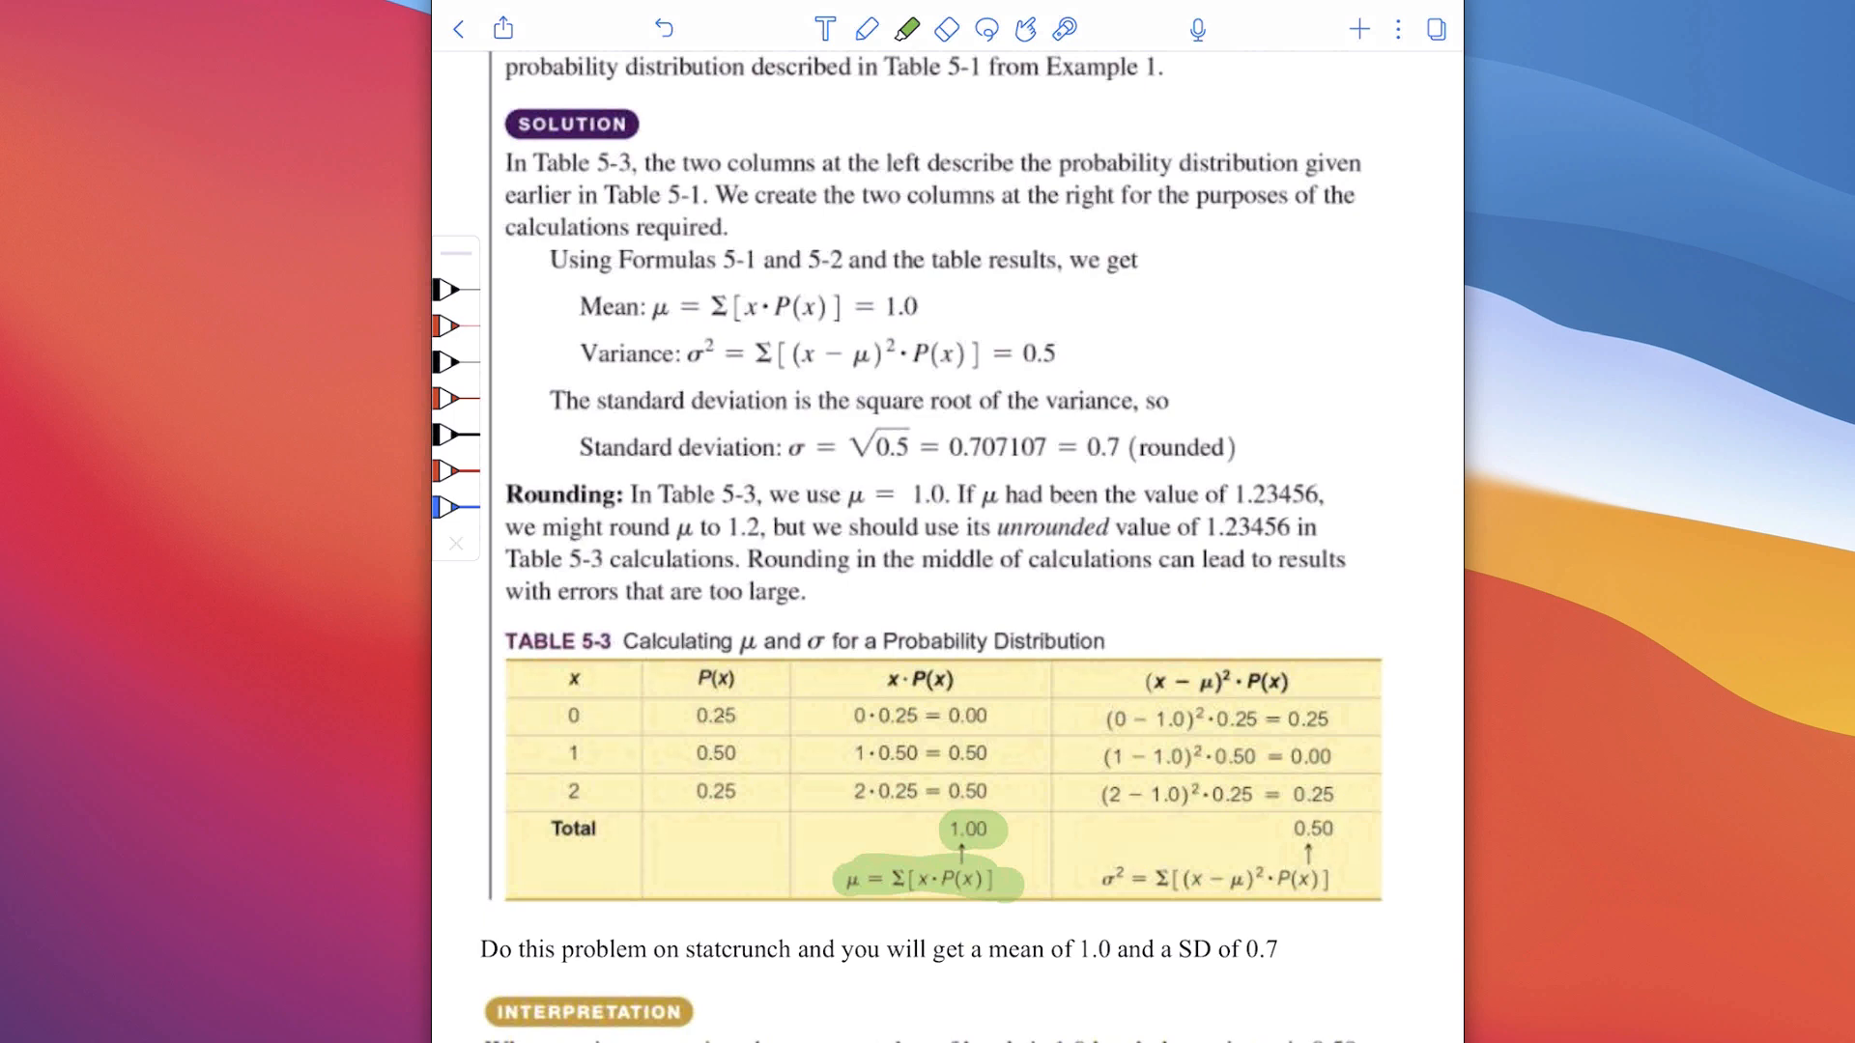
- Highlight in green the (x − μ)²·P(x) heading, x values 0 and 1 with their matching formula terms, and the mean in both places
left_click_drag(1136, 681, 1300, 680)
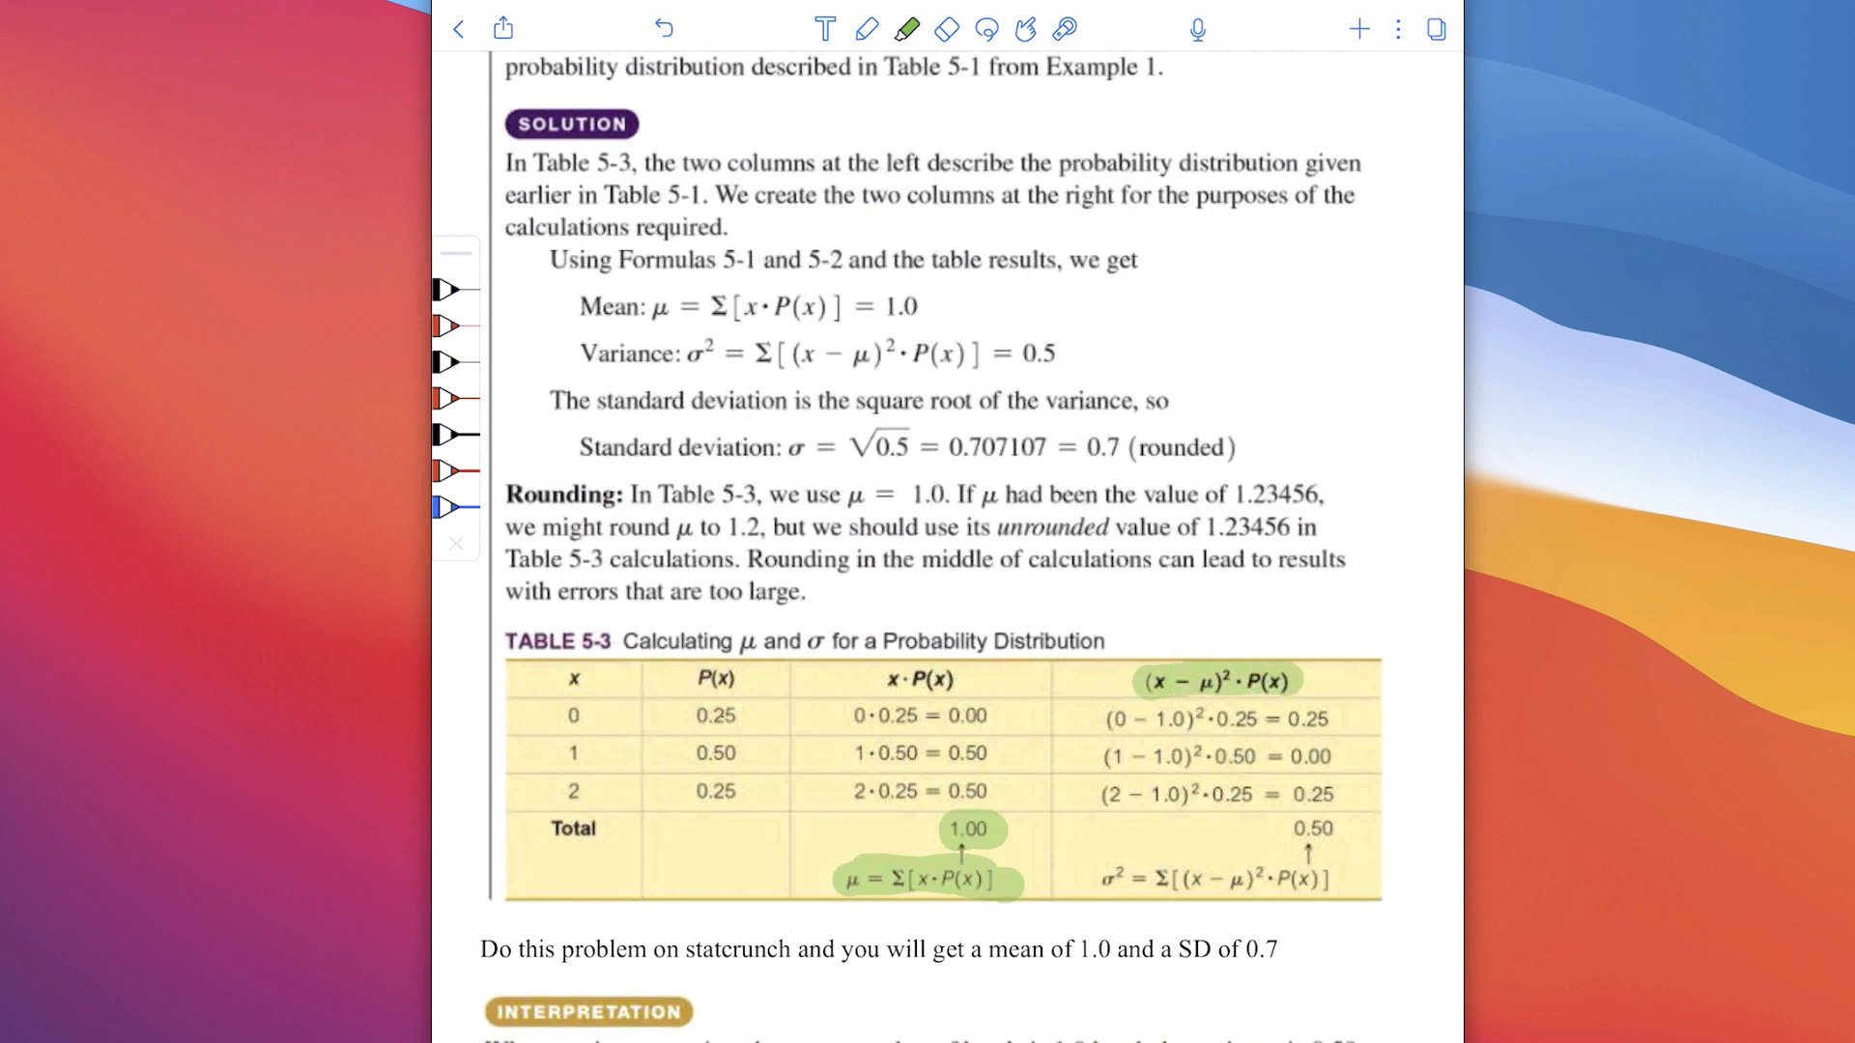
left_click_drag(1111, 720, 1121, 719)
left_click_drag(572, 715, 582, 716)
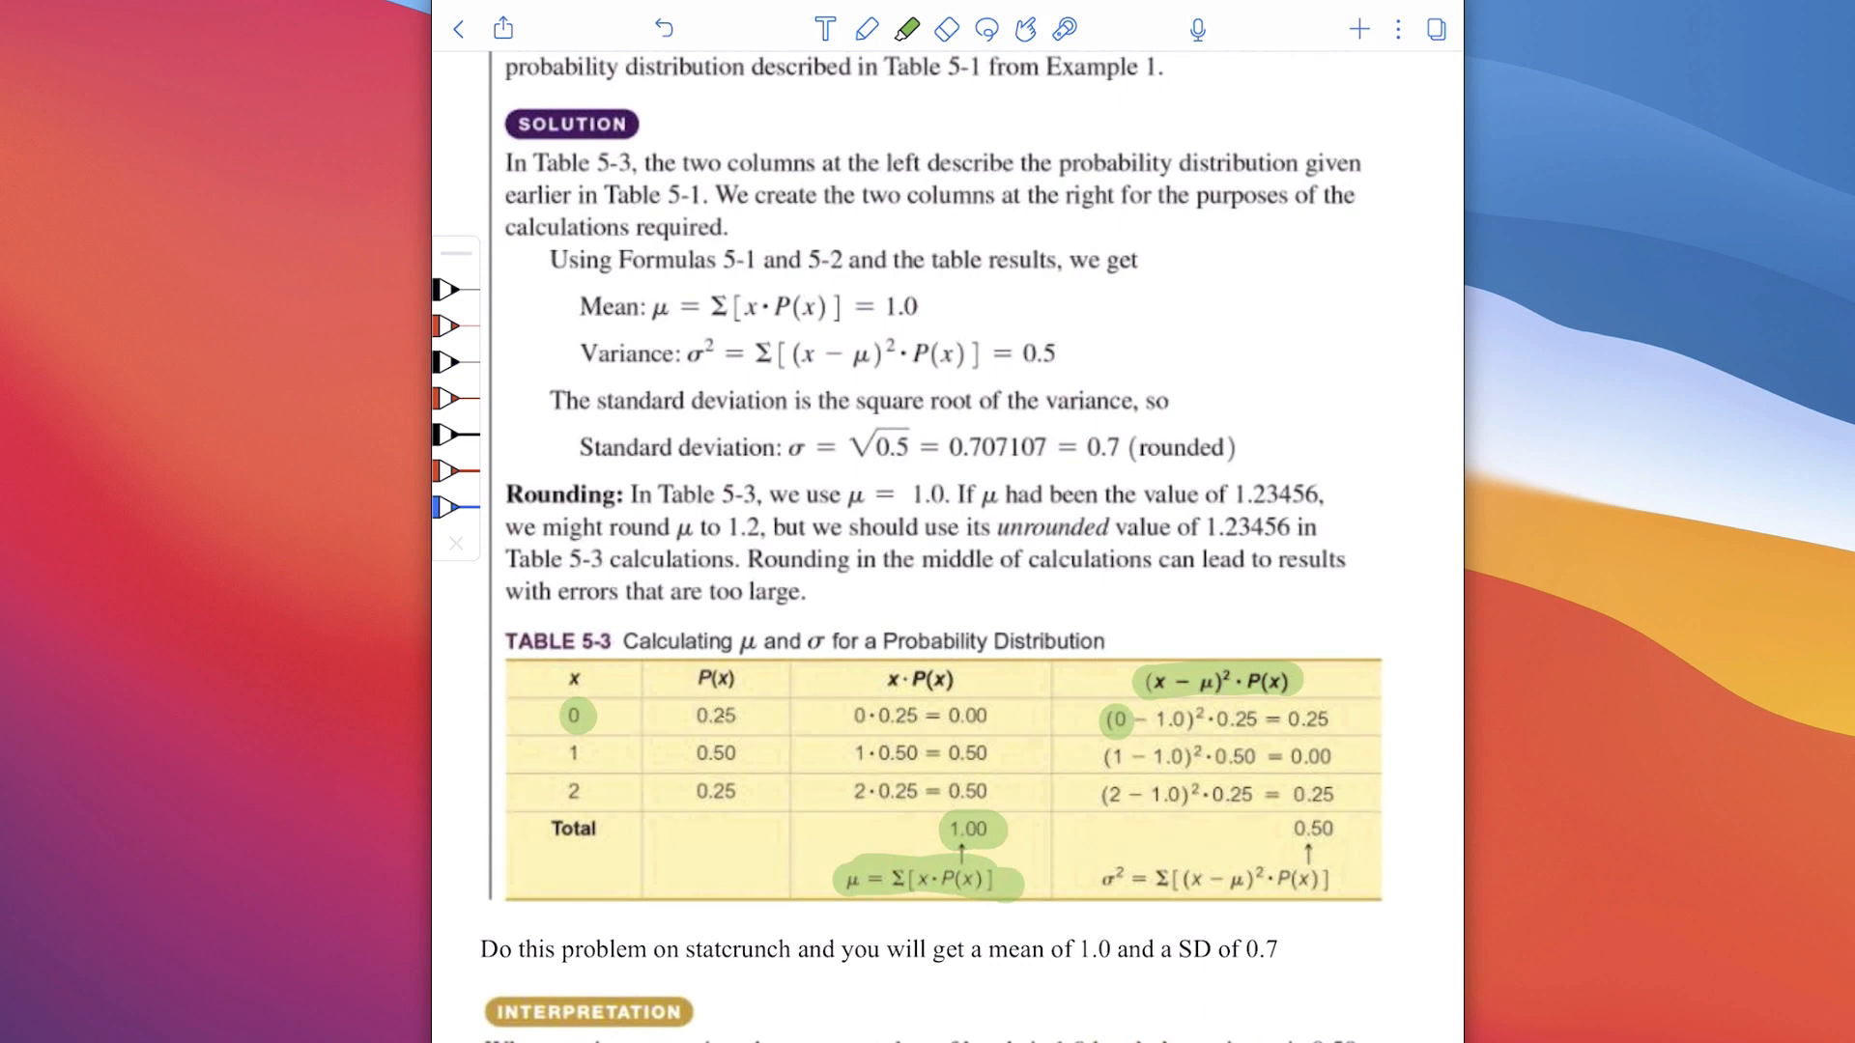
left_click_drag(1155, 719, 1178, 719)
mouse_move(1009, 816)
left_mouse_down()
mouse_move(1009, 842)
mouse_move(998, 798)
left_mouse_up()
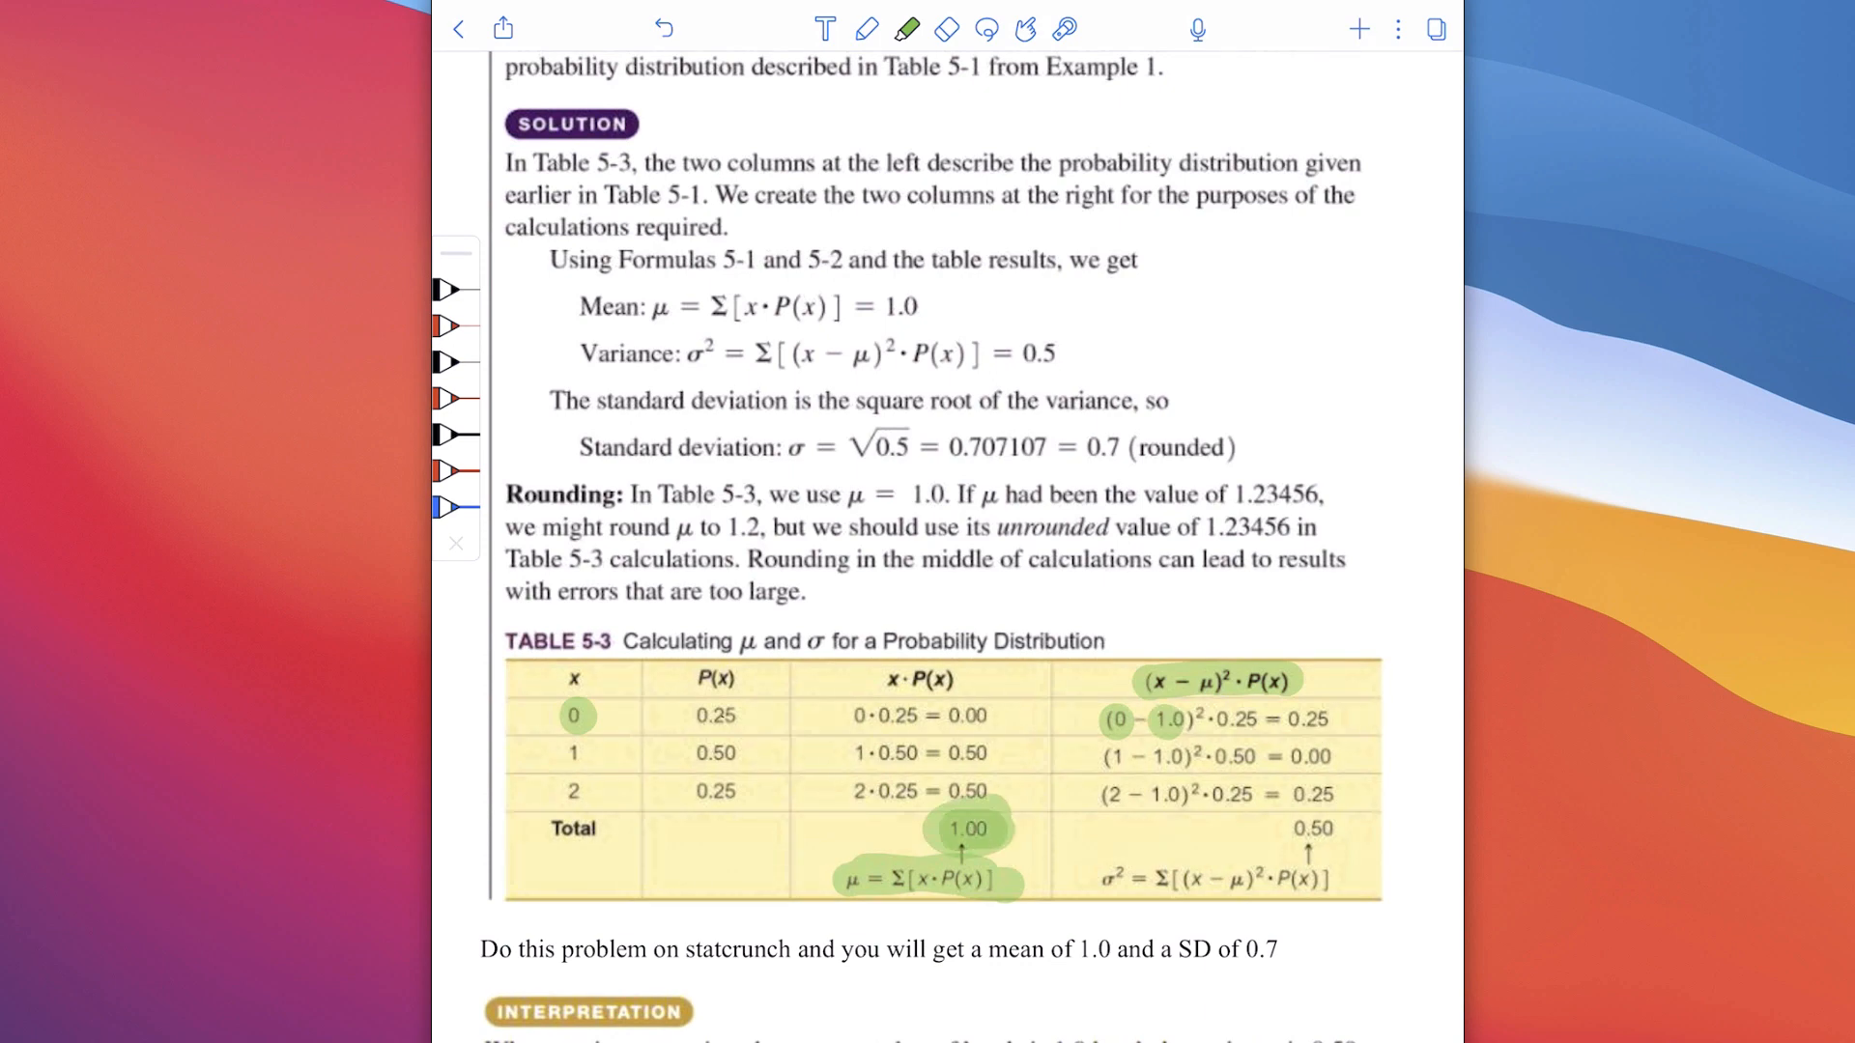
left_click_drag(567, 753, 578, 752)
left_click_drag(1111, 757, 1124, 756)
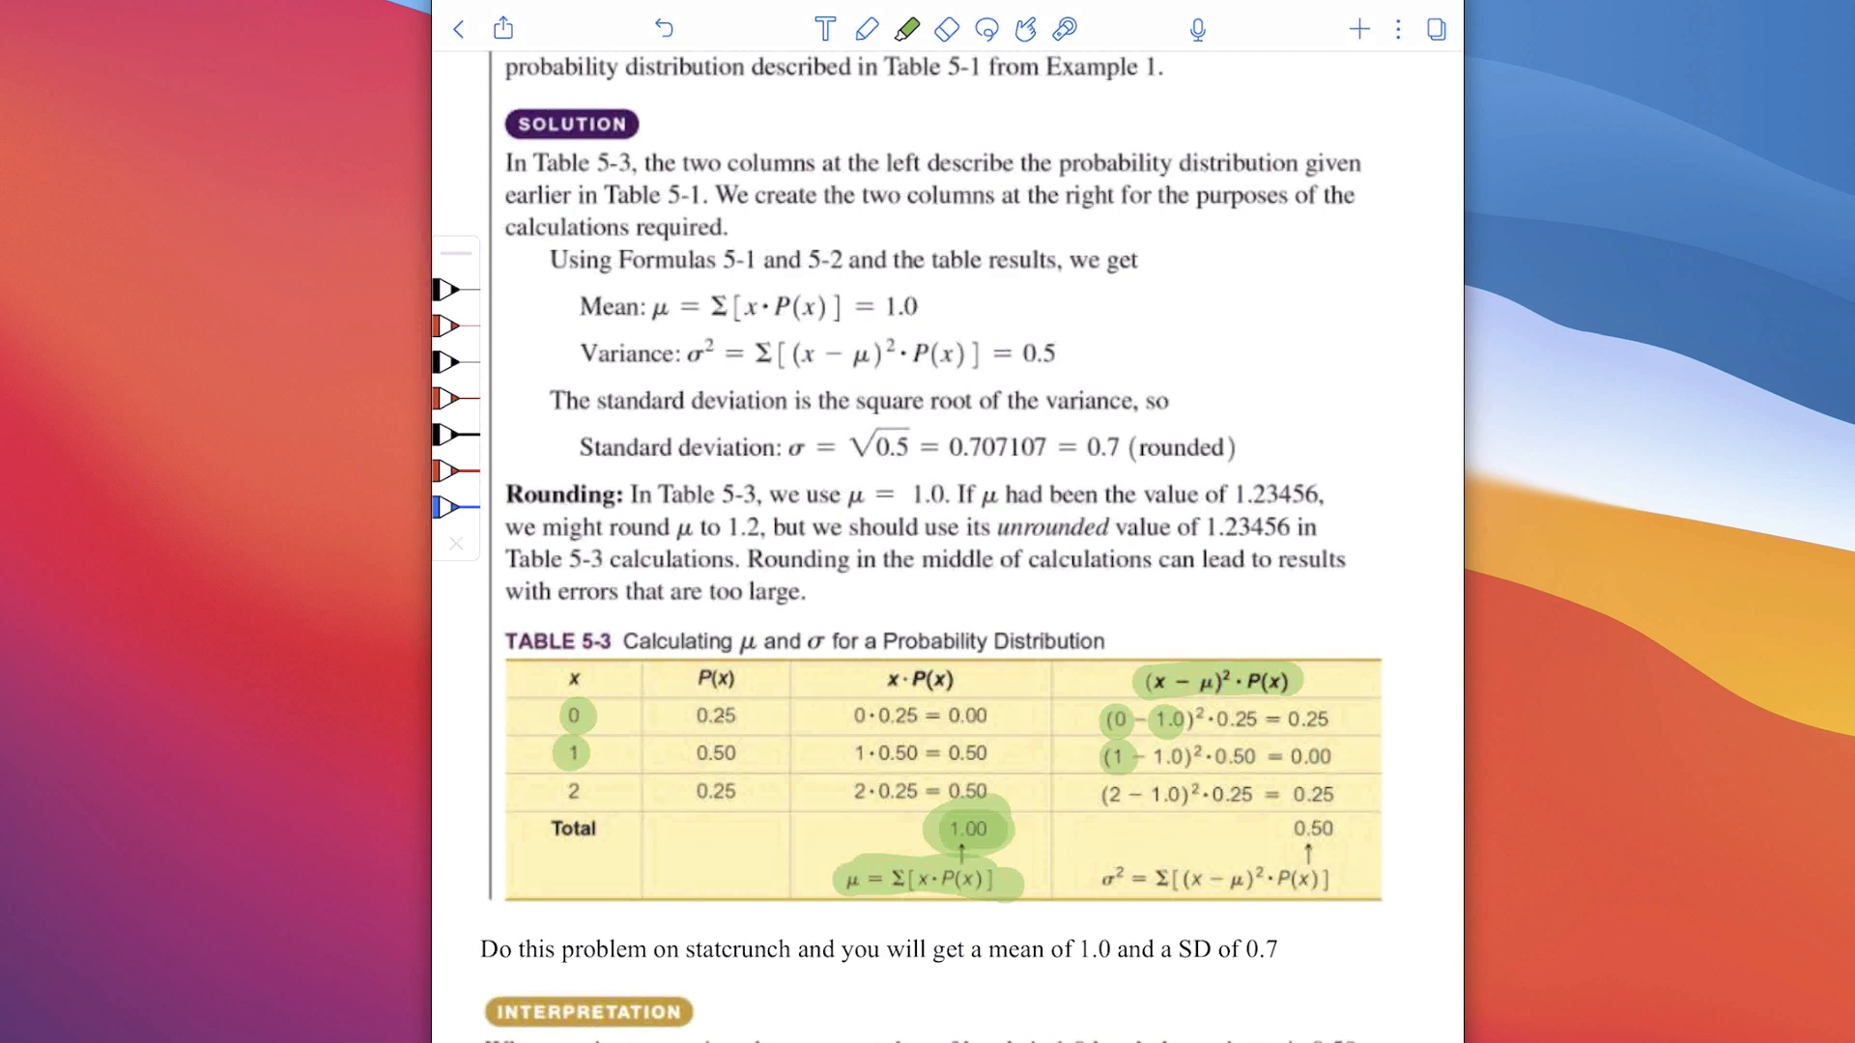
- Change the highlighter to orange and mark the square and ·0.25 in the x = 0 row, plus the (x − μ)²·P(x) heading
left_click(906, 29)
left_click(985, 112)
left_click_drag(1183, 717, 1203, 713)
left_click_drag(1208, 718, 1263, 719)
left_click_drag(1119, 680, 1306, 682)
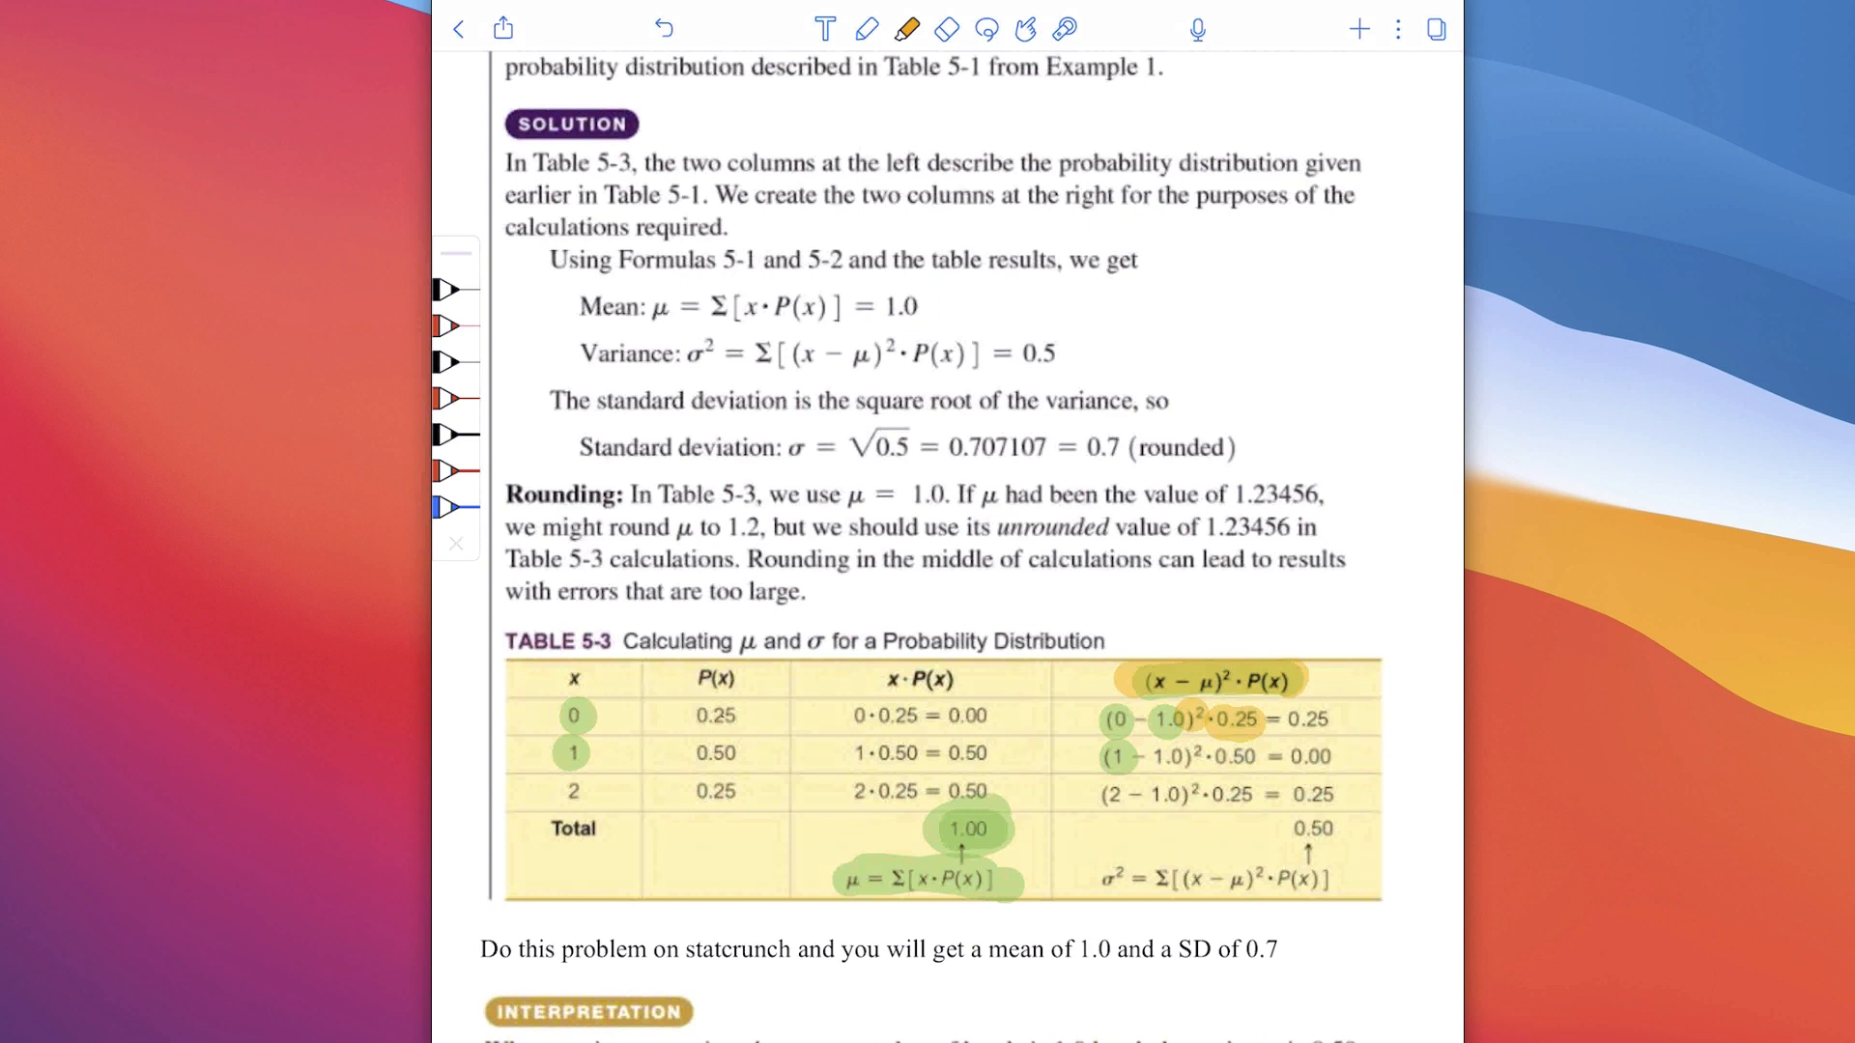
- Highlight in orange the (x − μ)²·P(x) row results, the σ² symbol, and the SD of 0.7 below the table
left_click_drag(1312, 702, 1312, 810)
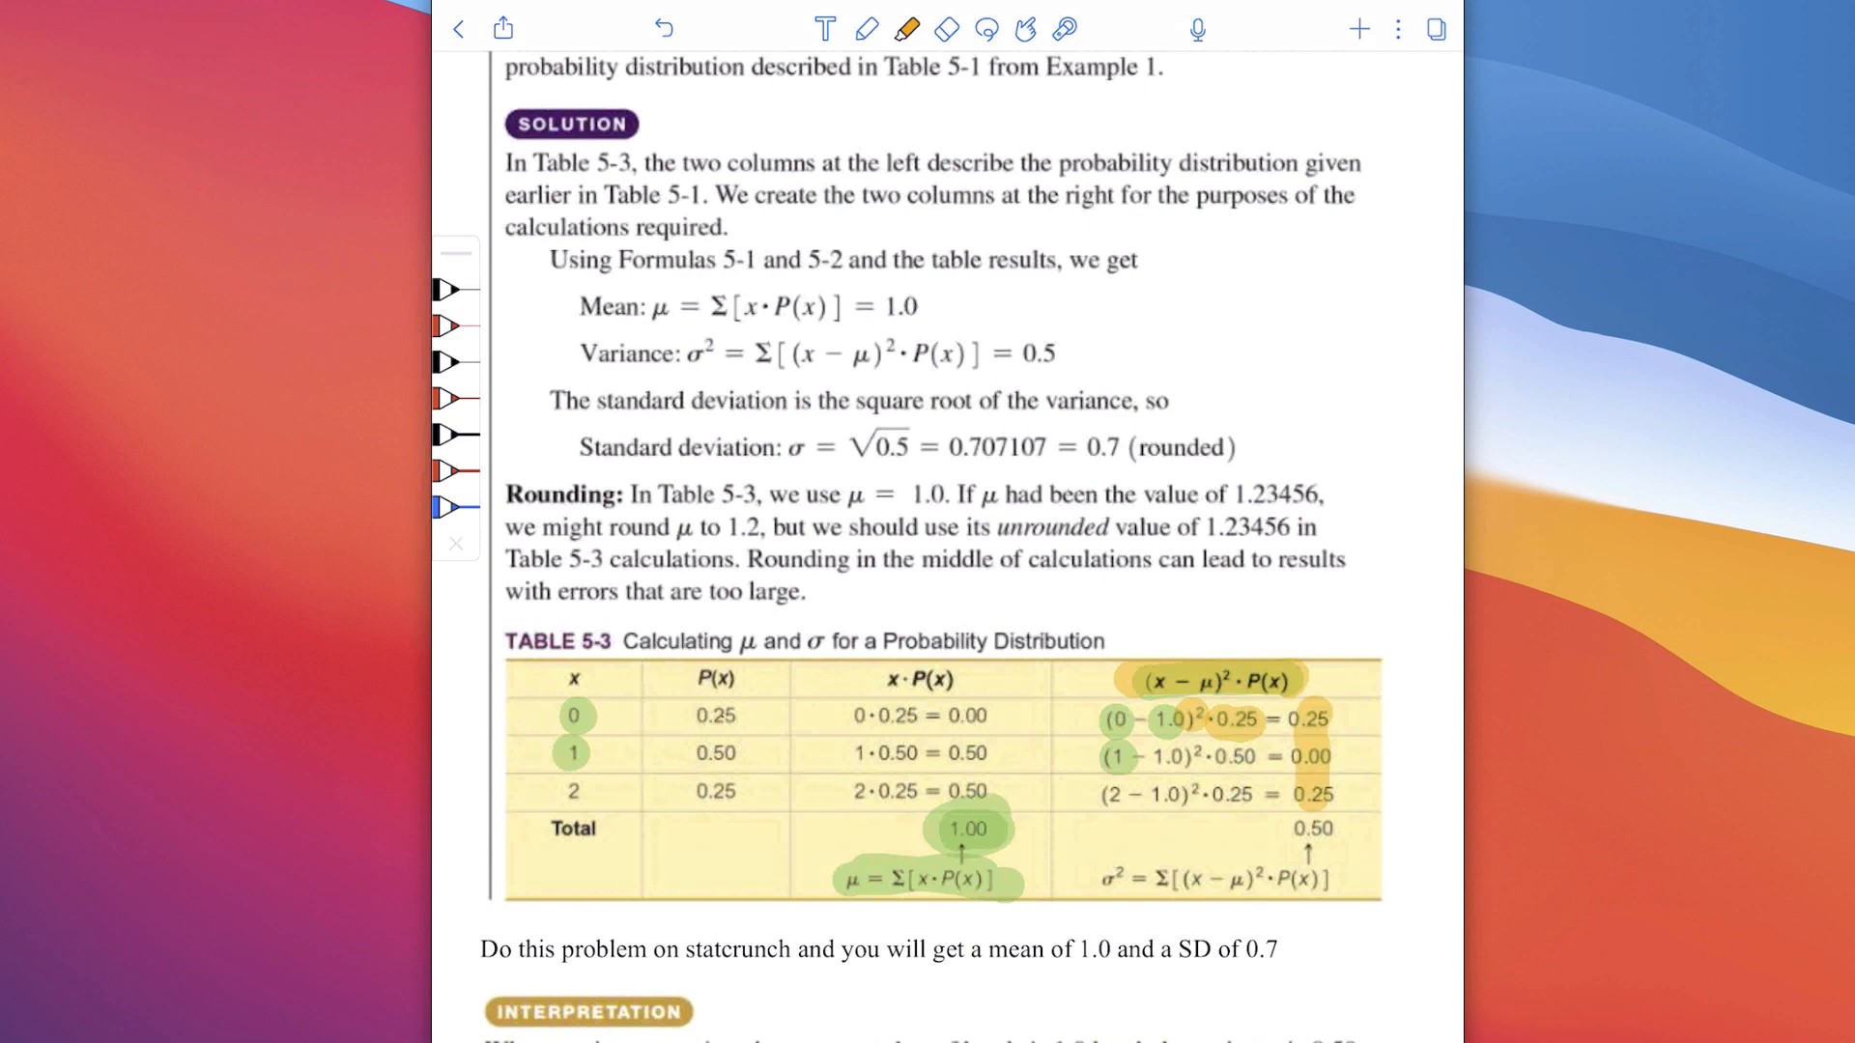
left_click_drag(1097, 879, 1129, 879)
left_click_drag(1246, 949, 1281, 948)
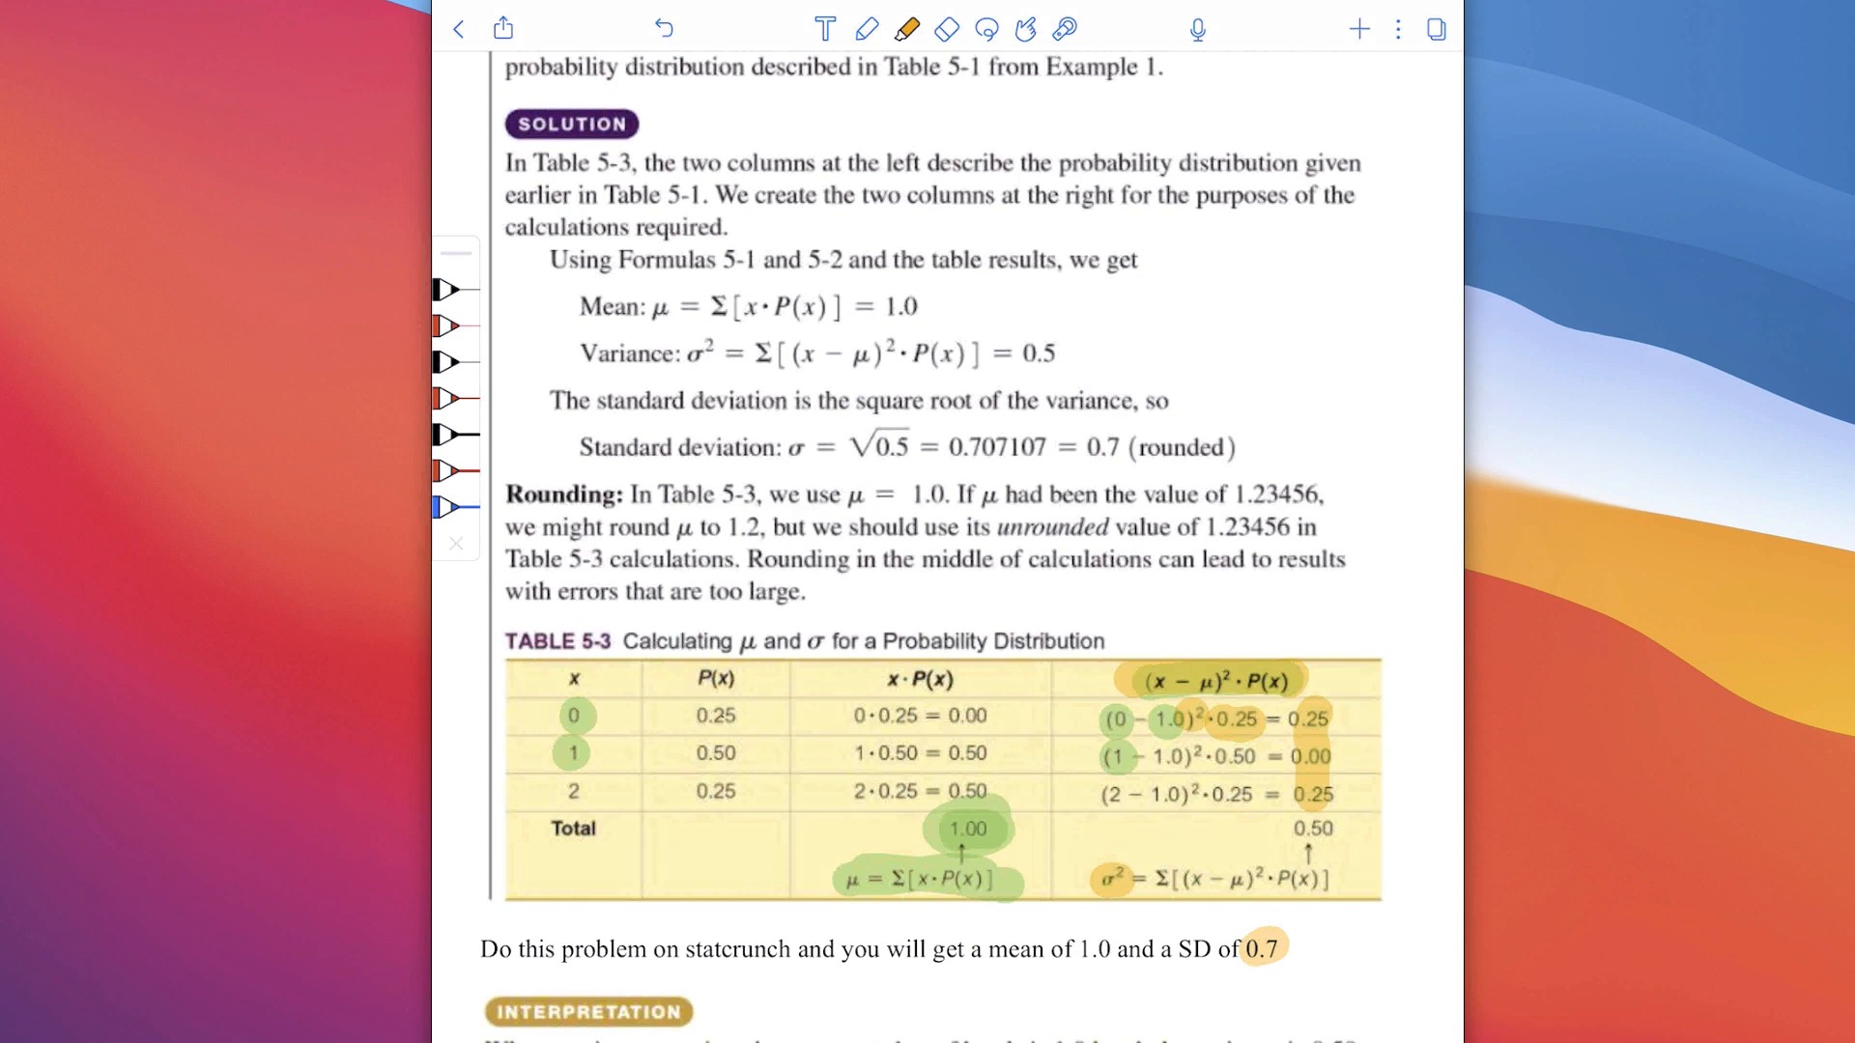
- Switch to the Excel workbook and delete the empty column F
left_click_drag(1854, 159, 1074, 1)
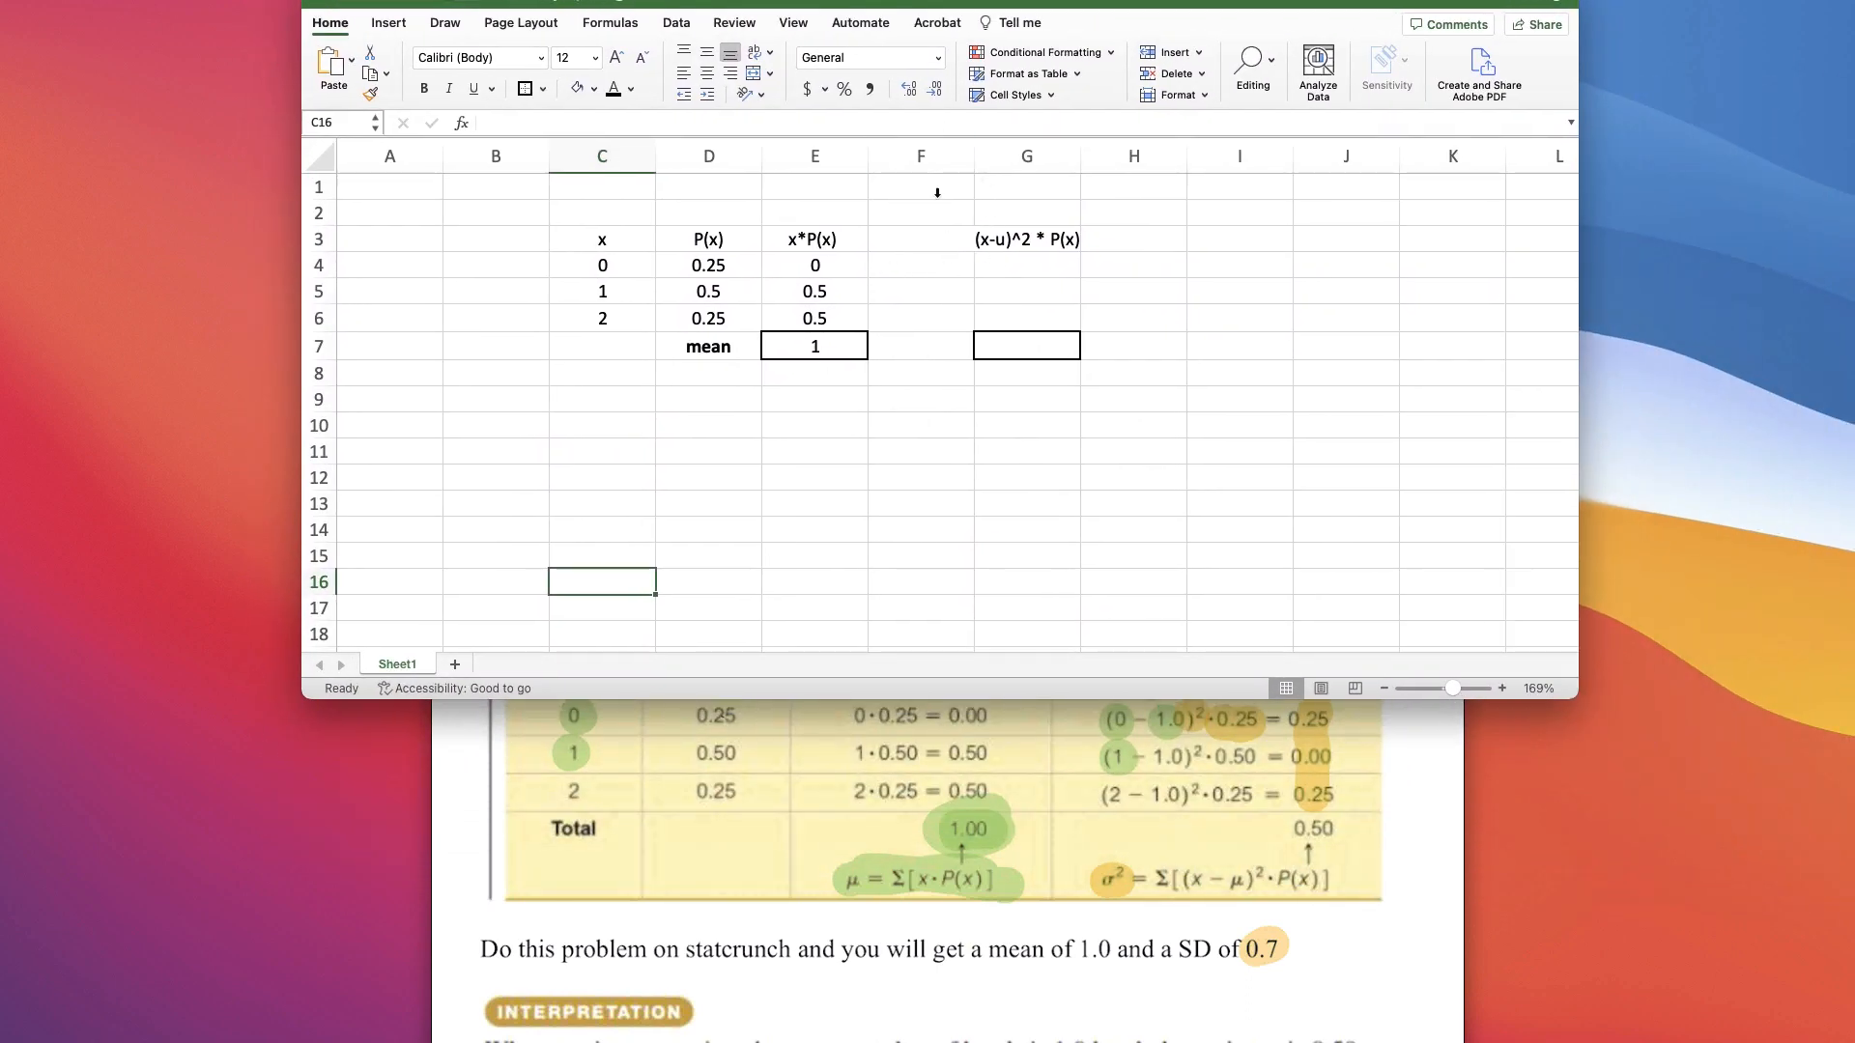
right_click(920, 156)
left_click(947, 280)
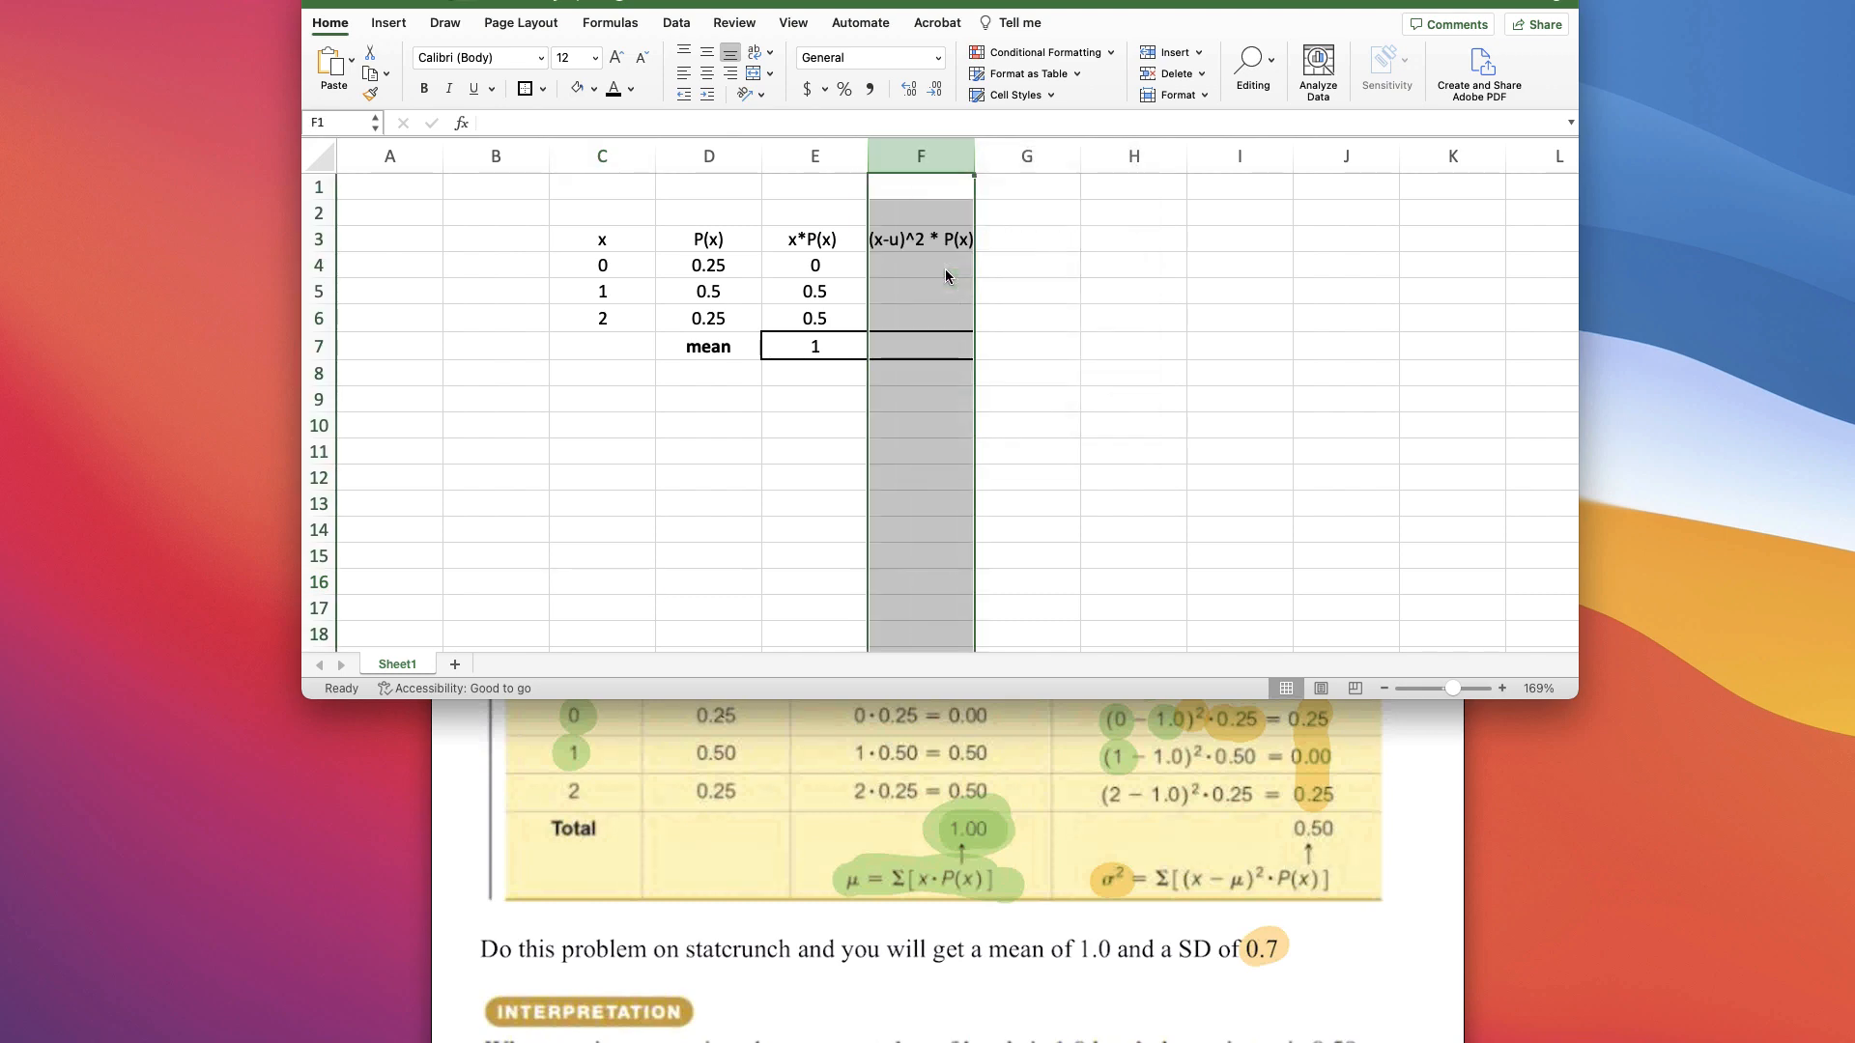
- Enter the formula =(C4-E7)^2*E4 in cell F4 under the (x-u)^2 * P(x) heading
left_click(938, 267)
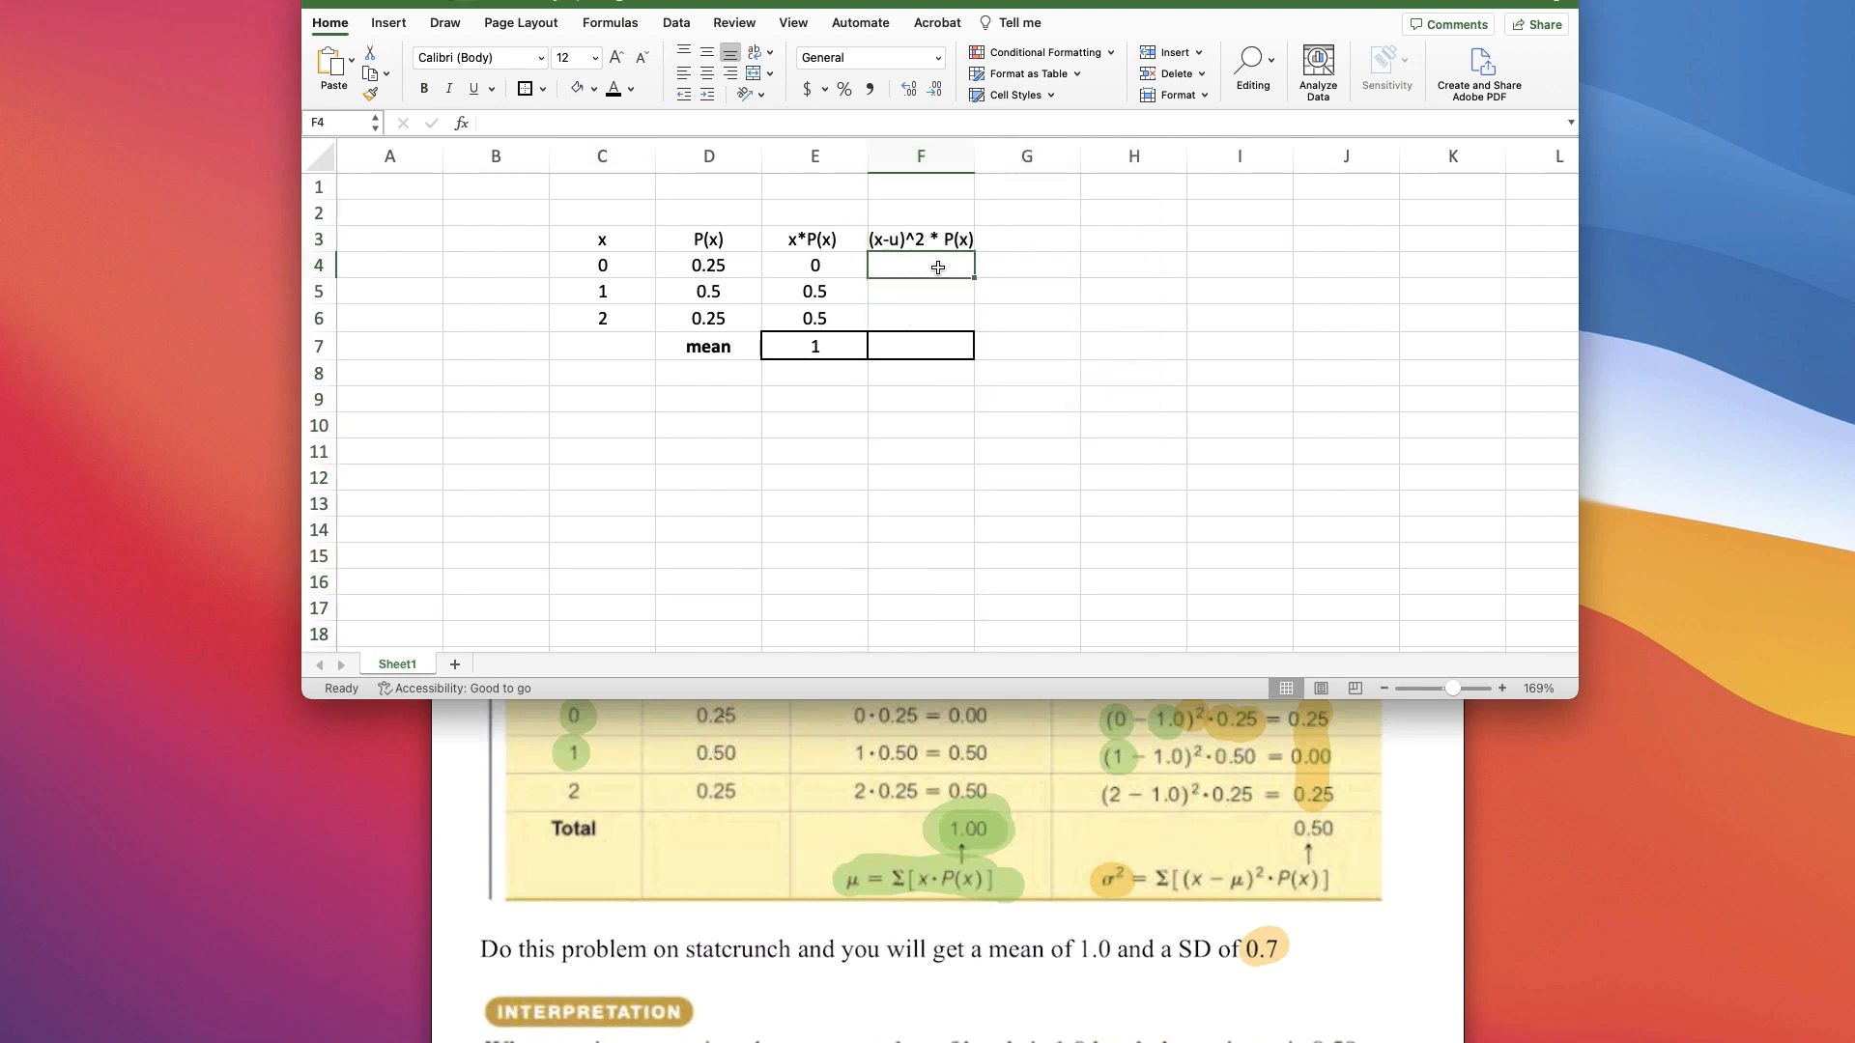
type("=")
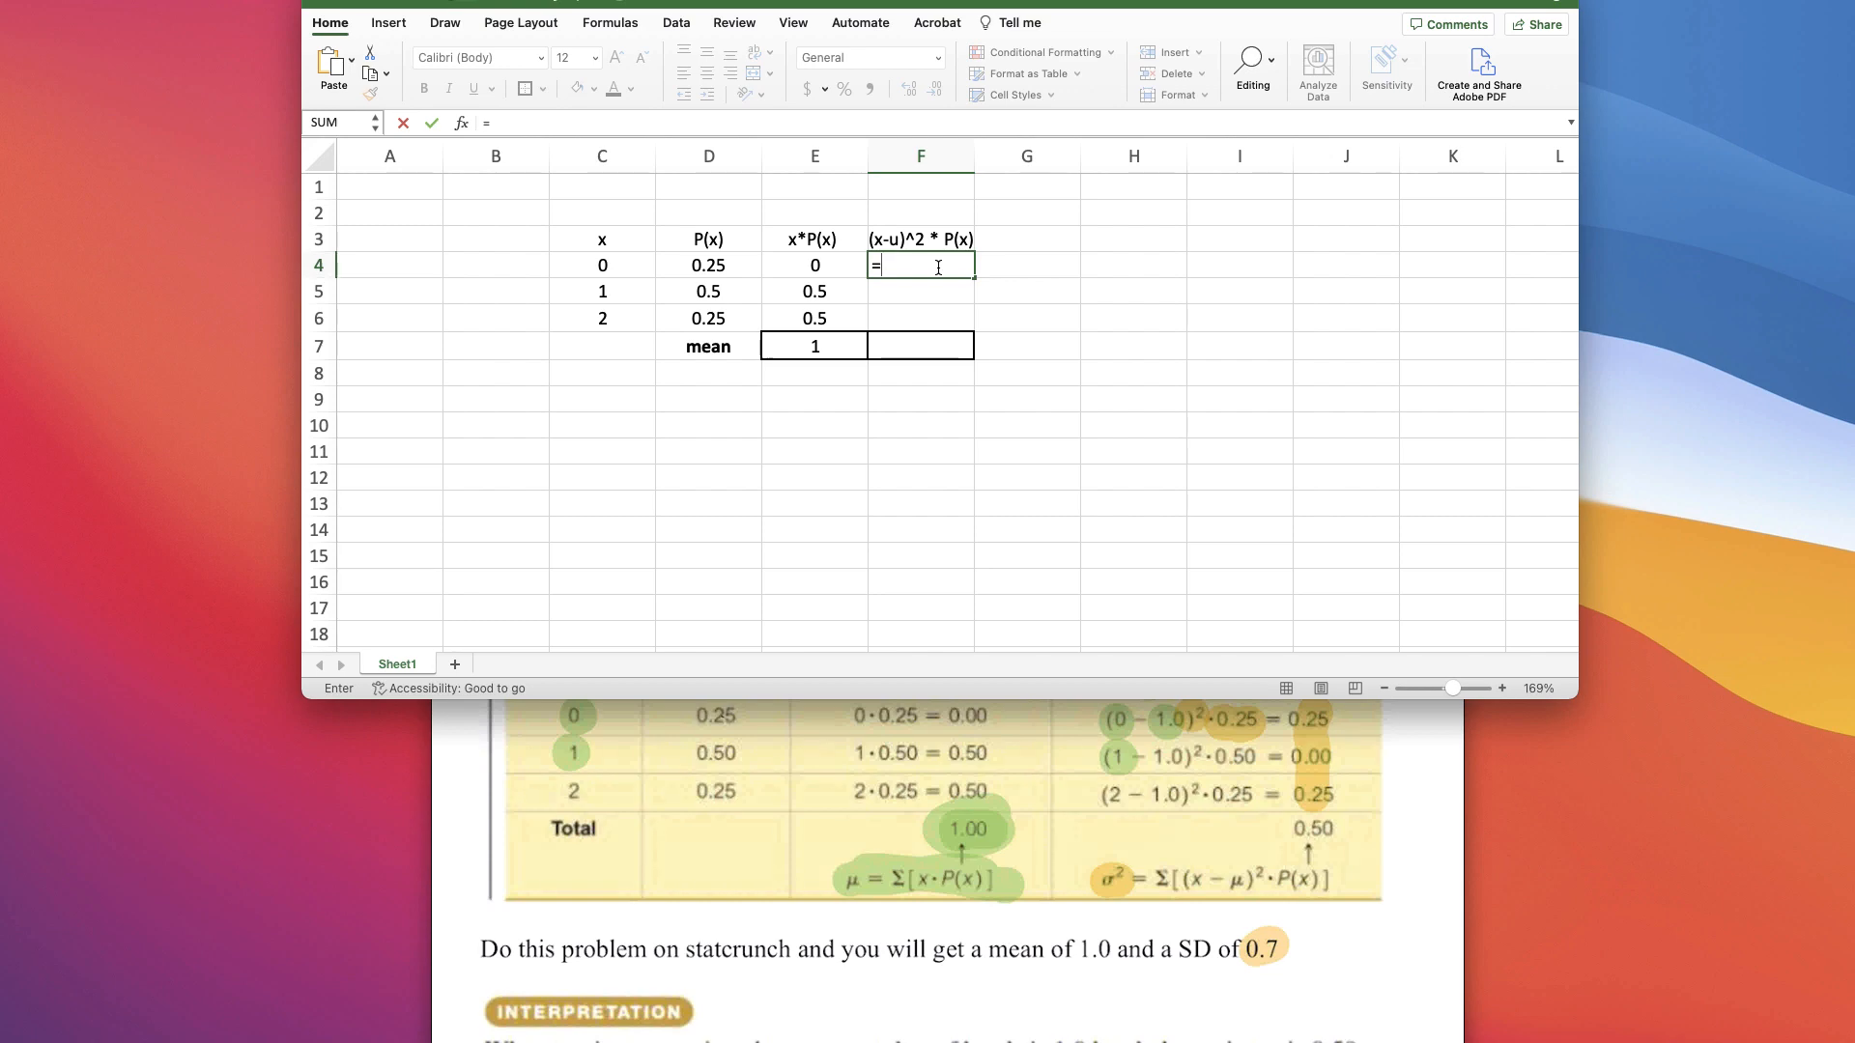
type("(")
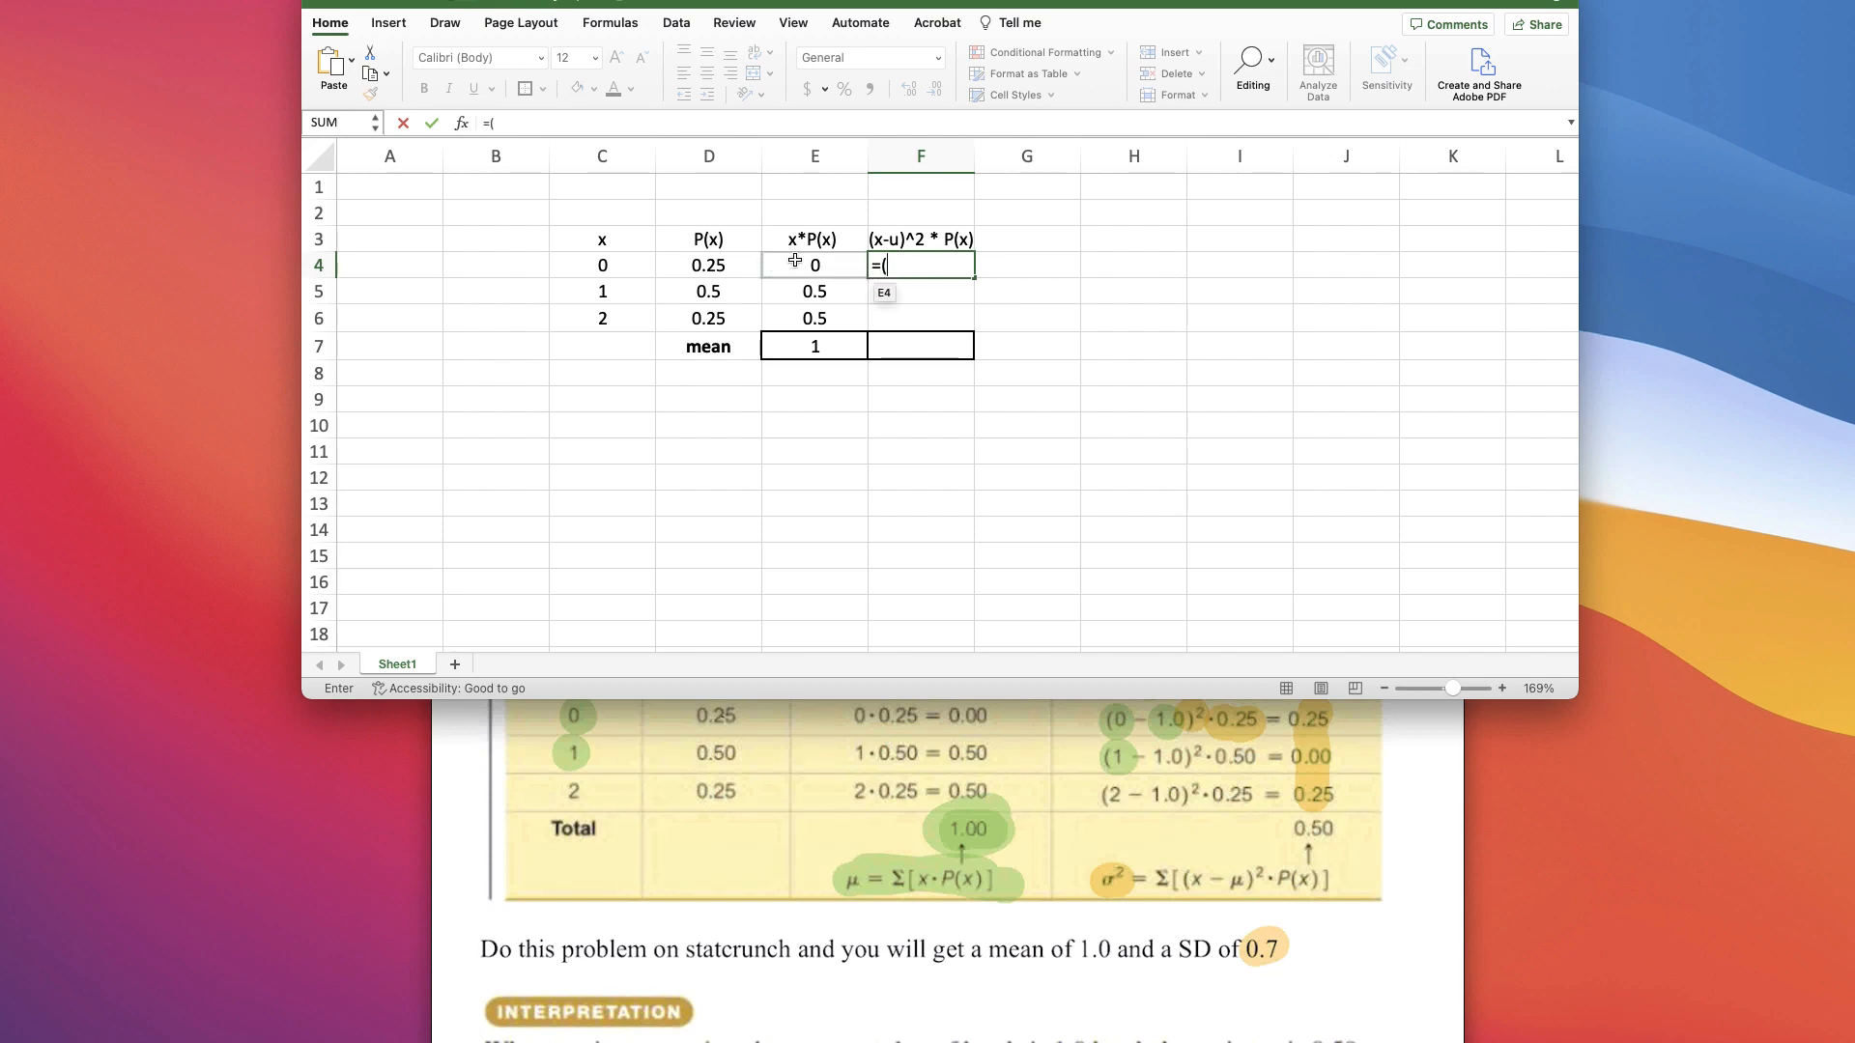
left_click(641, 266)
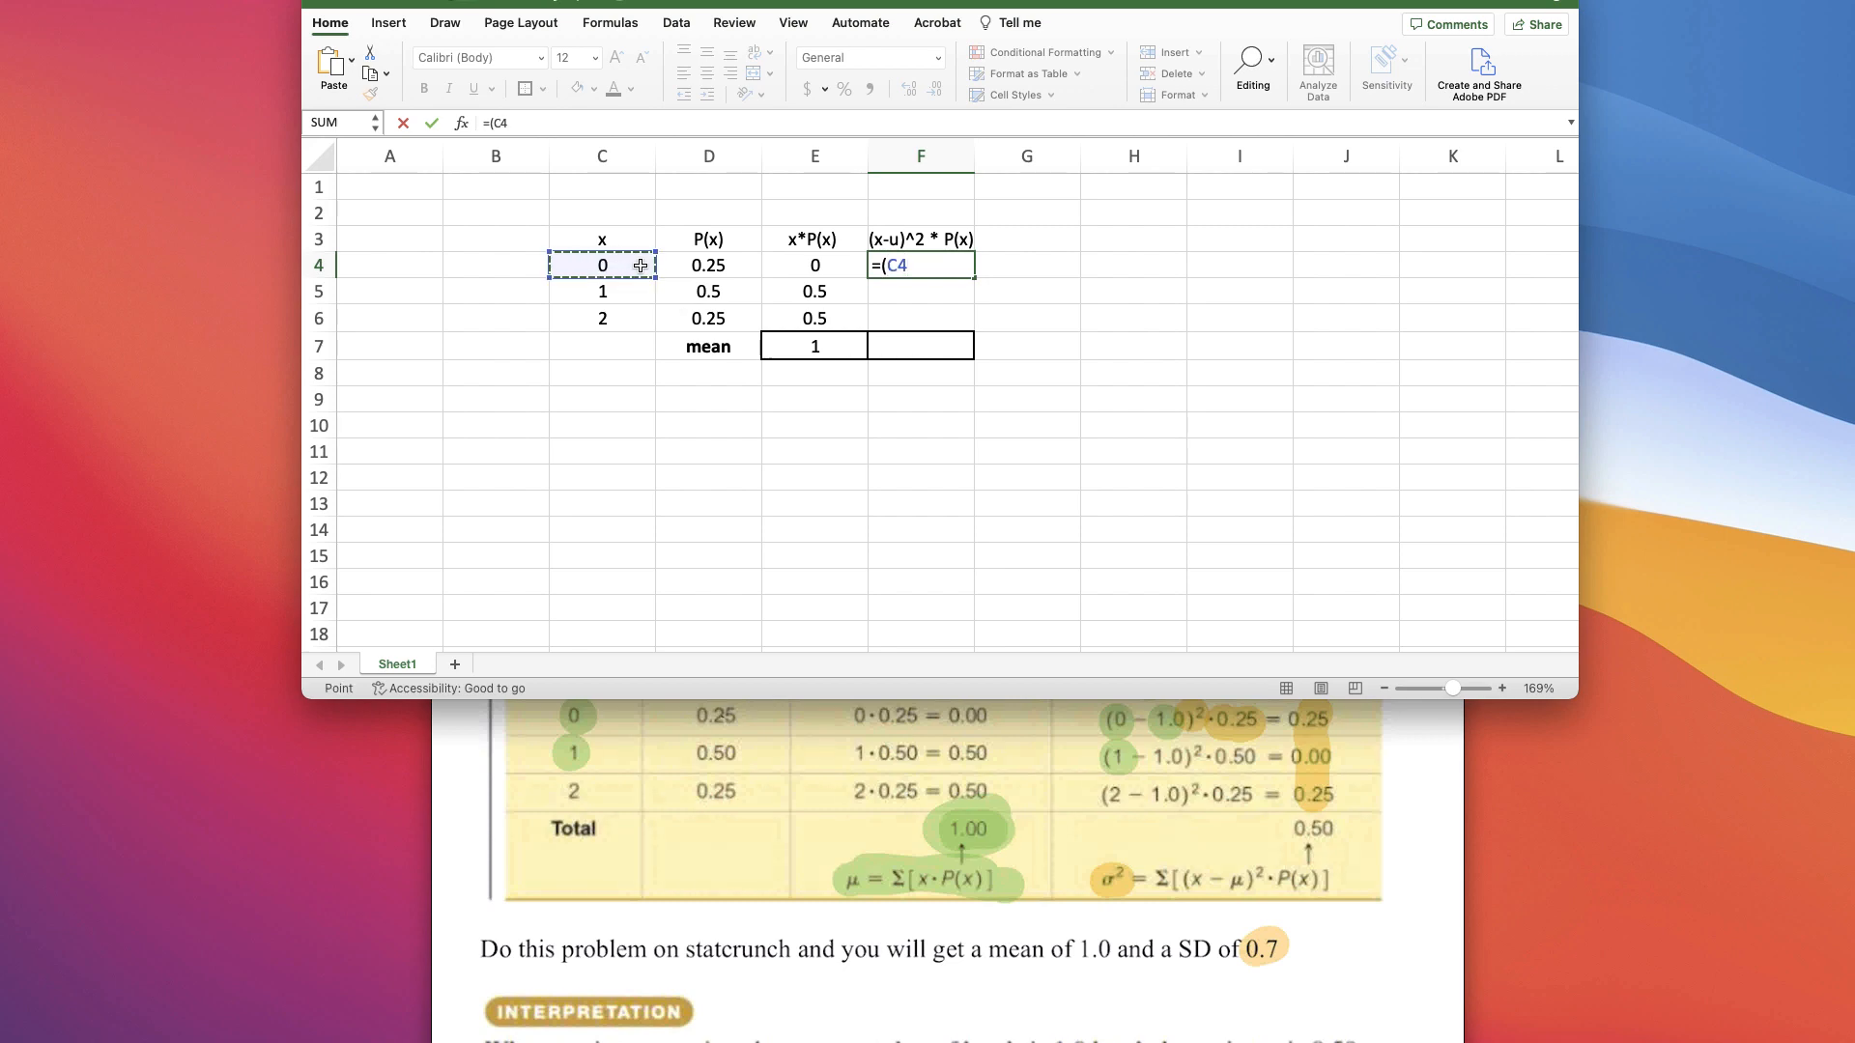
type("-")
left_click(802, 342)
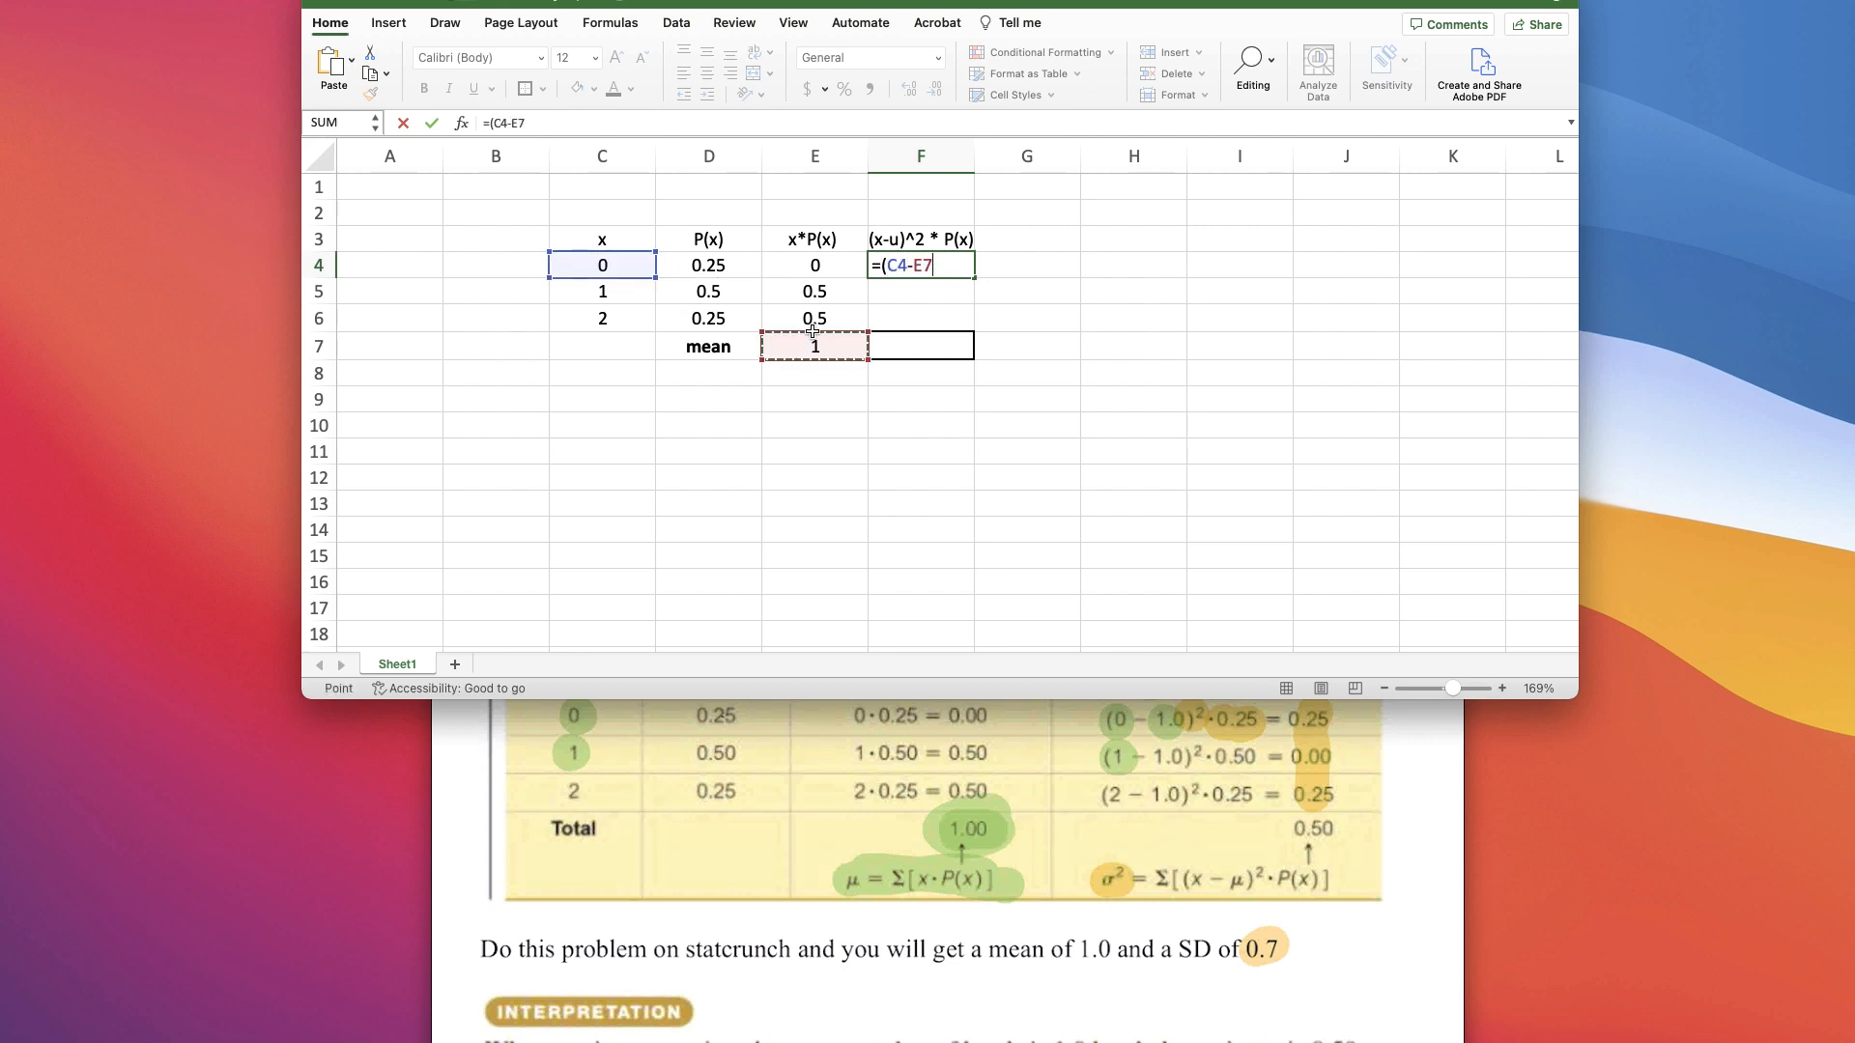
type(")^2*")
left_click(825, 264)
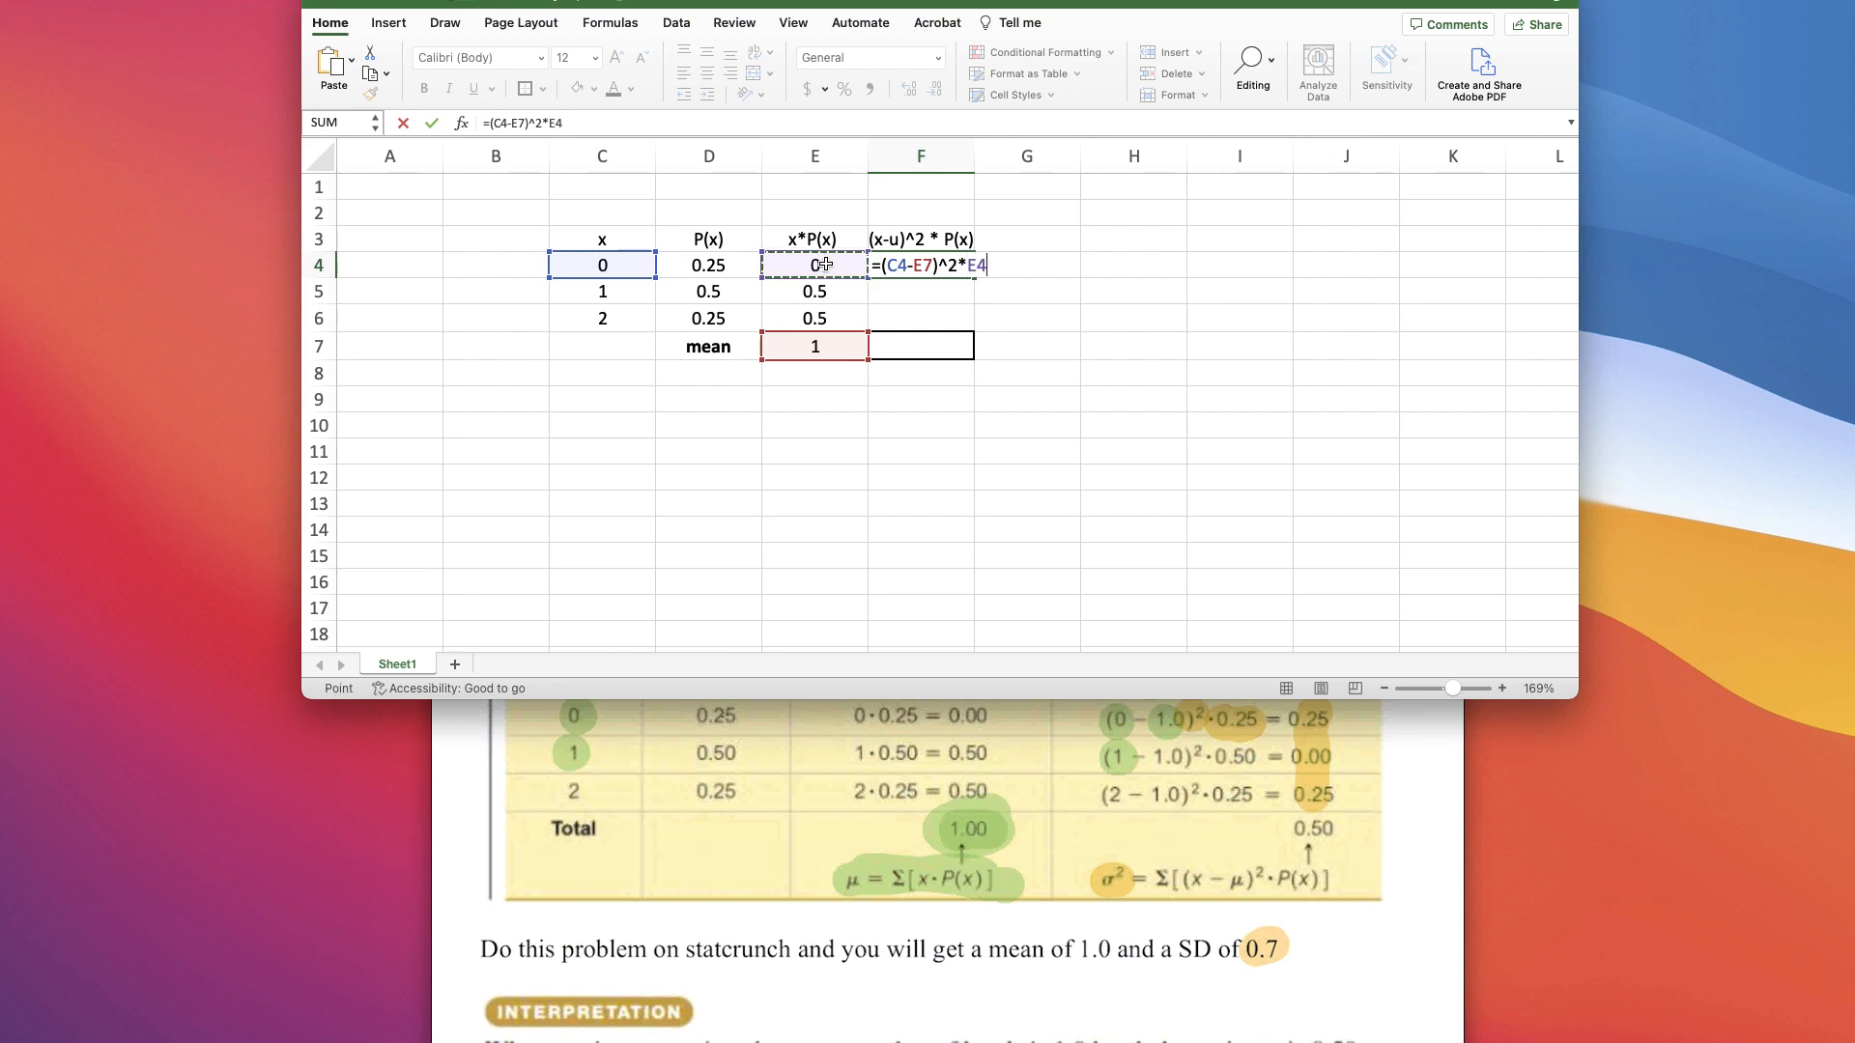
key("Return")
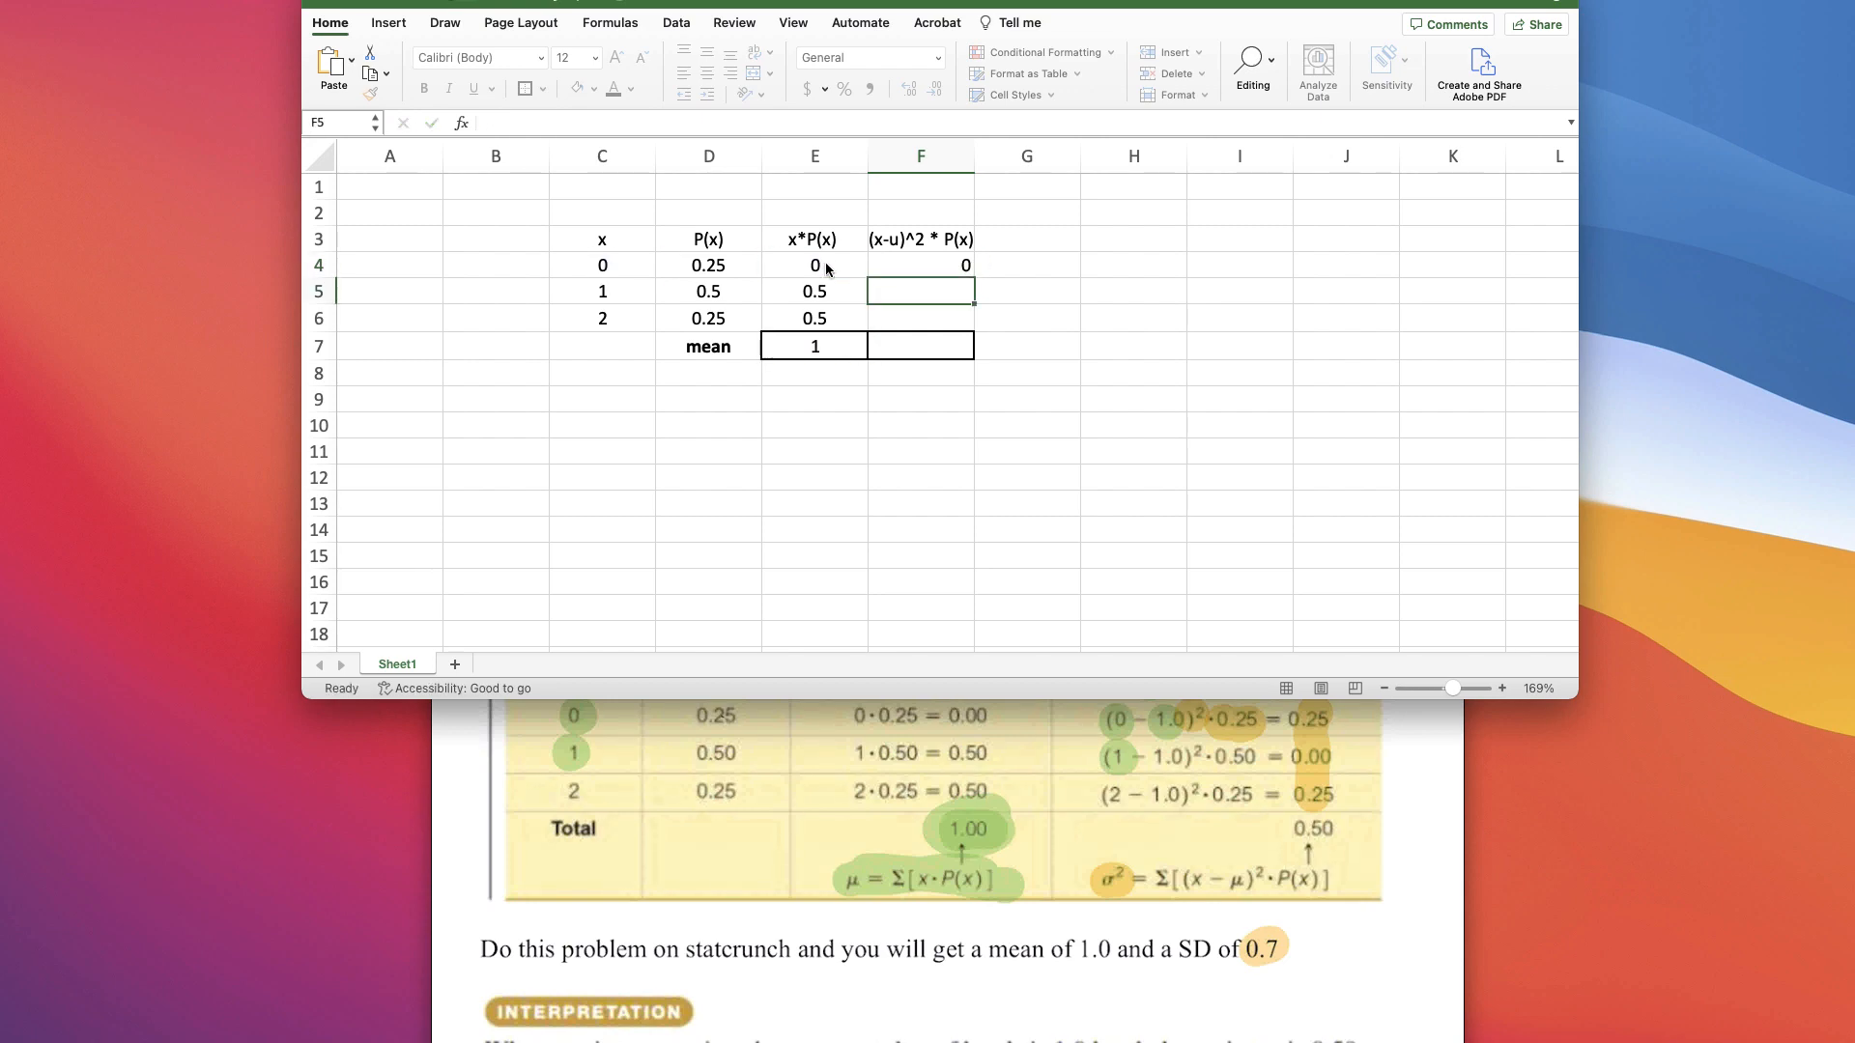
- Align cells F4:F7 to the middle vertically and center them horizontally
left_click_drag(908, 267, 913, 348)
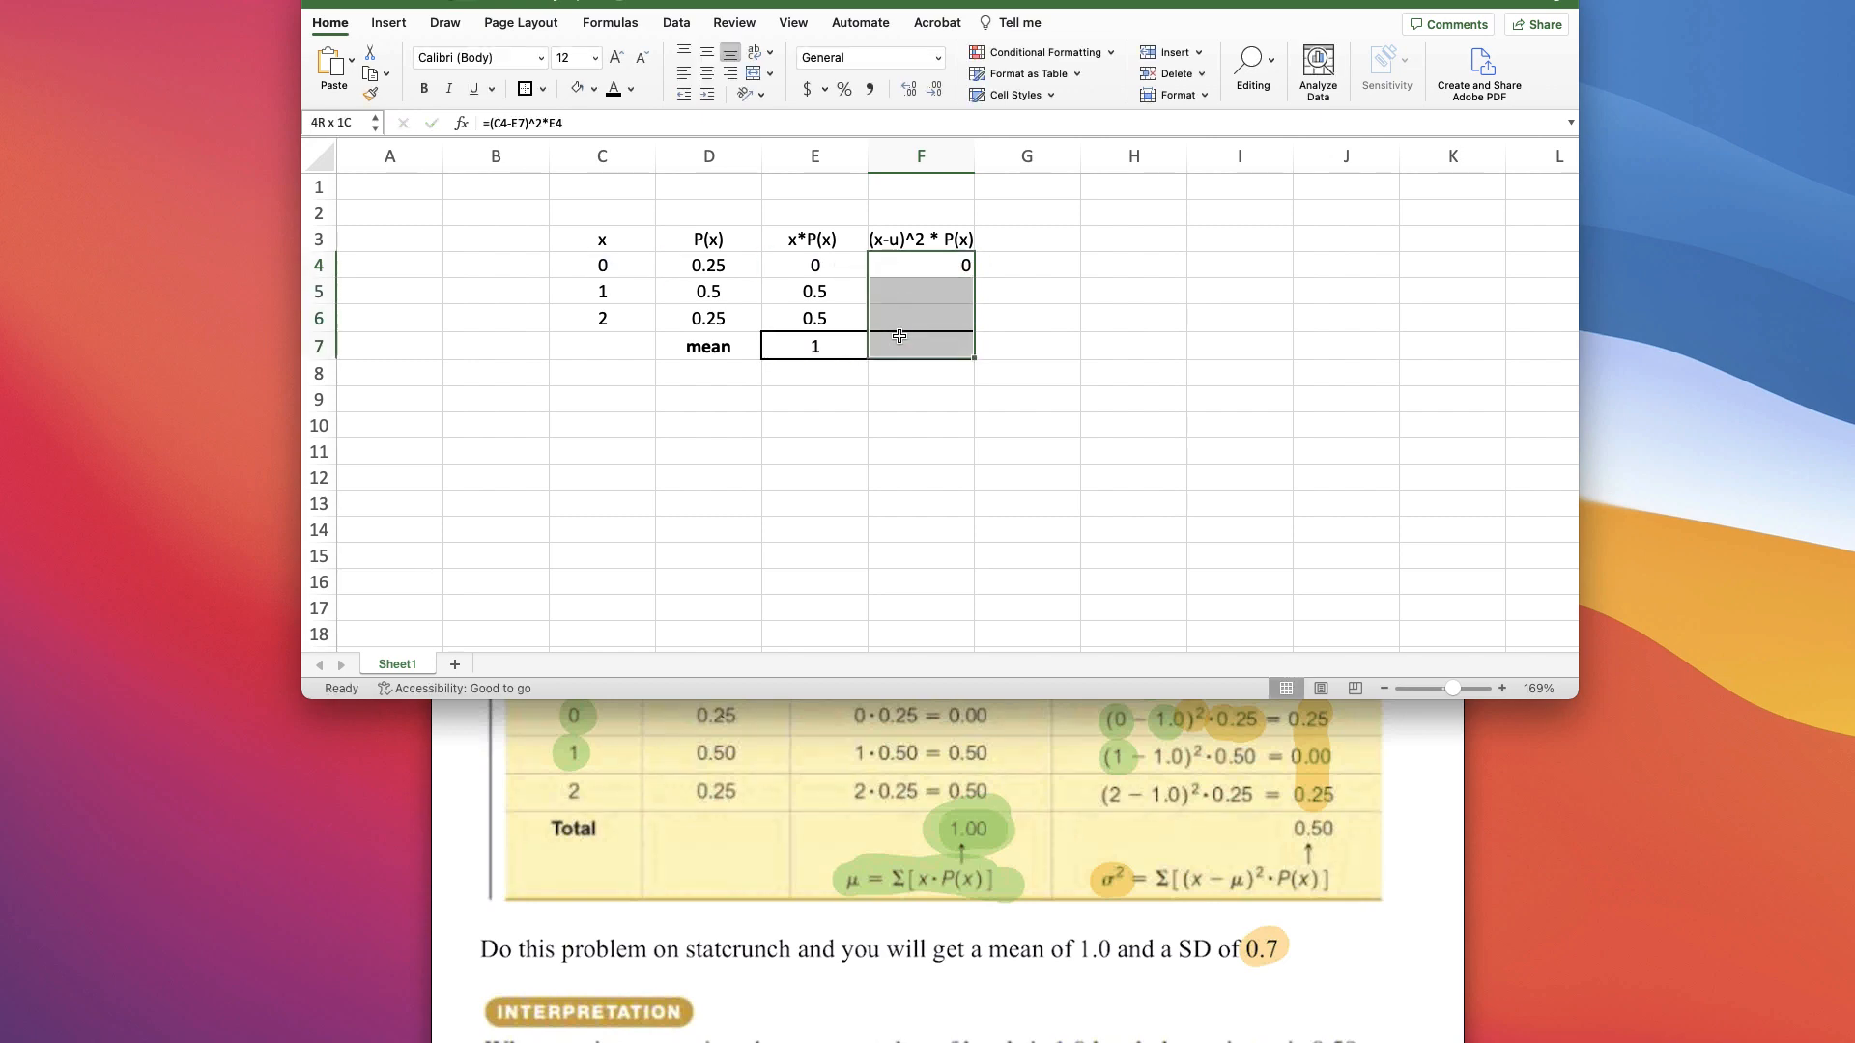
left_click(707, 52)
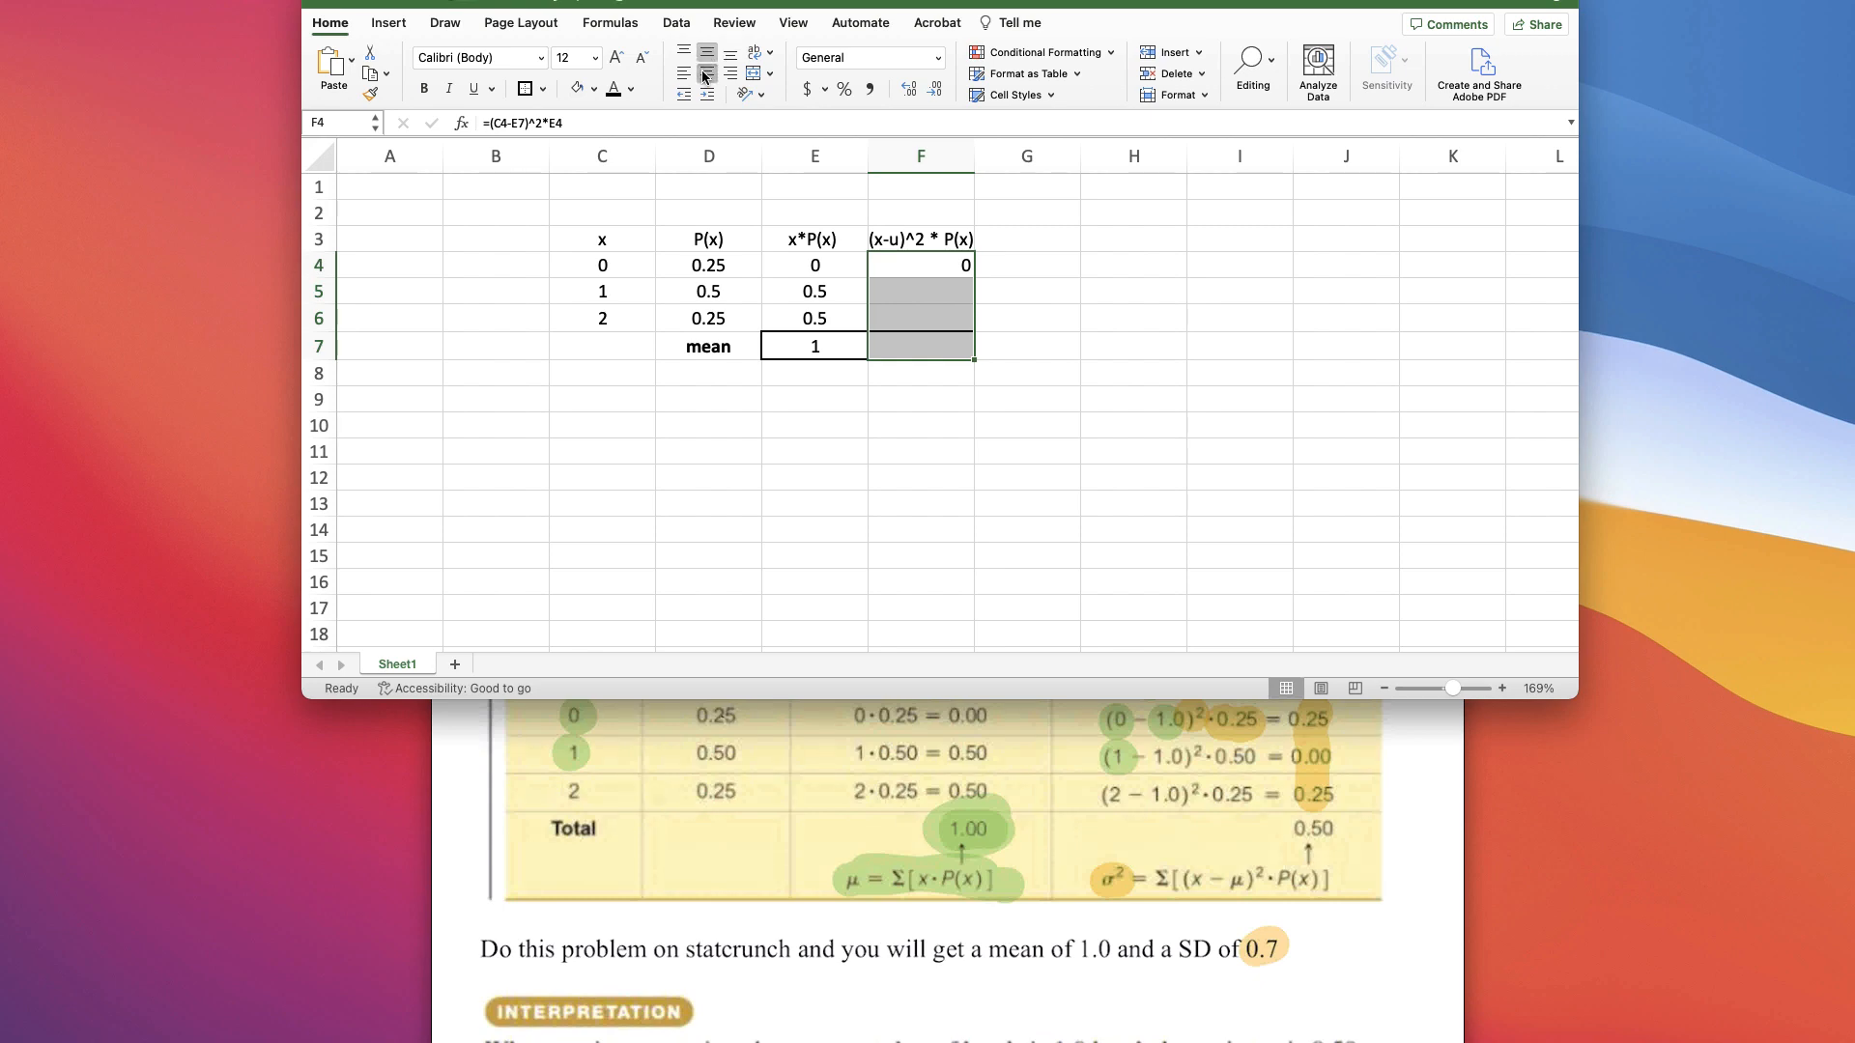
left_click(707, 73)
- Lock the row of the mean reference in F4 so the formula reads =(C4-E$7)^2*E4
left_click(911, 277)
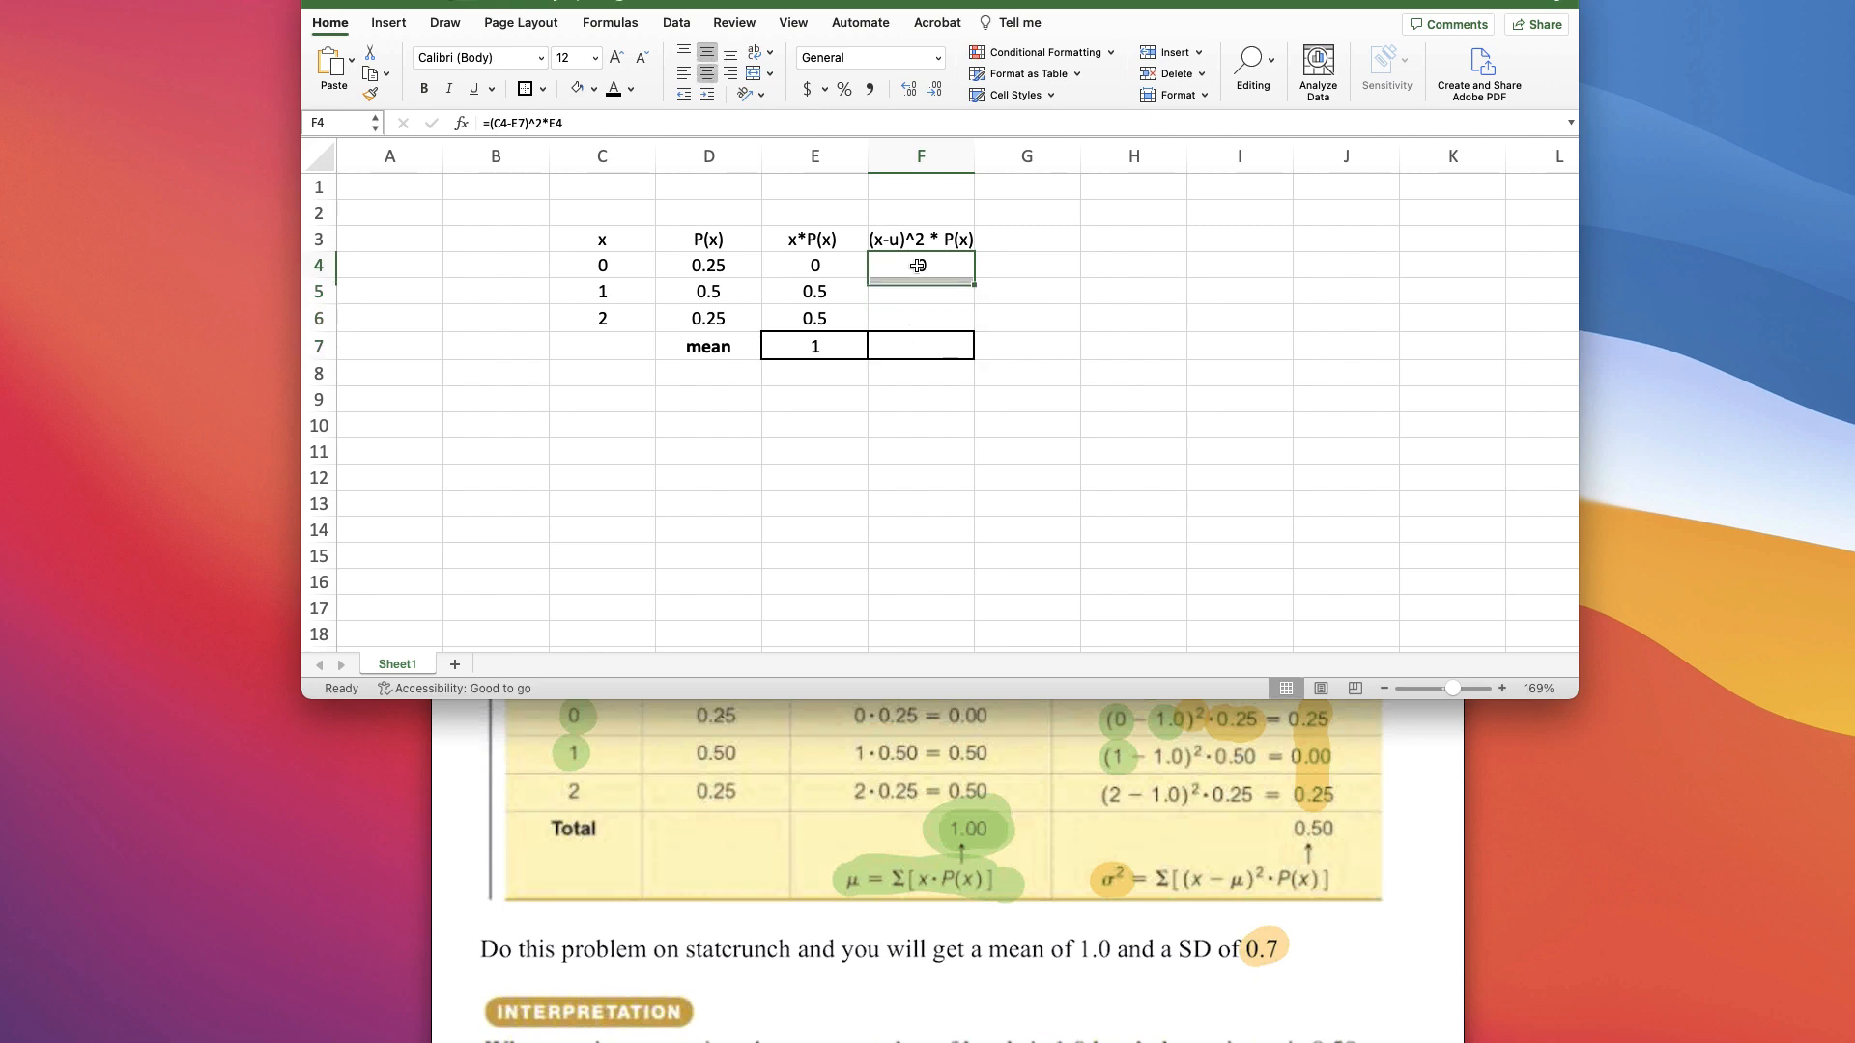
left_click(512, 122)
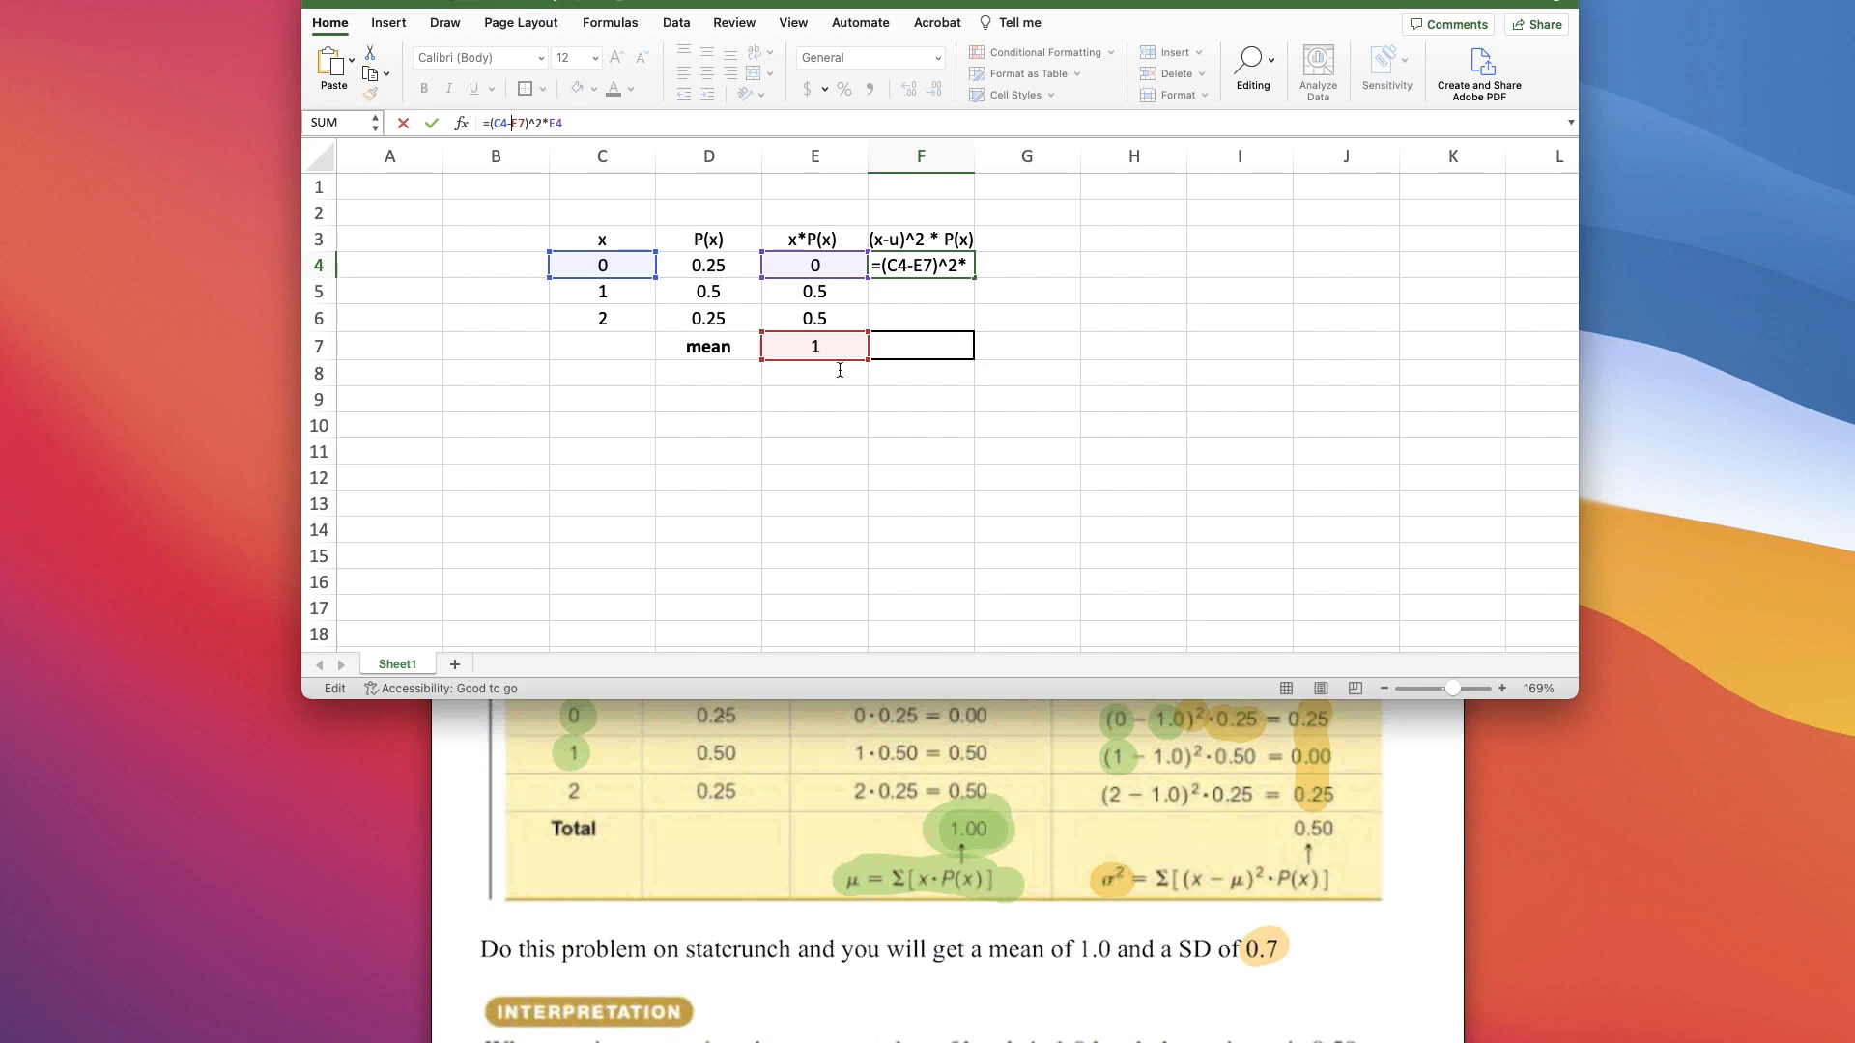
left_click(930, 271)
key("Left")
type("$")
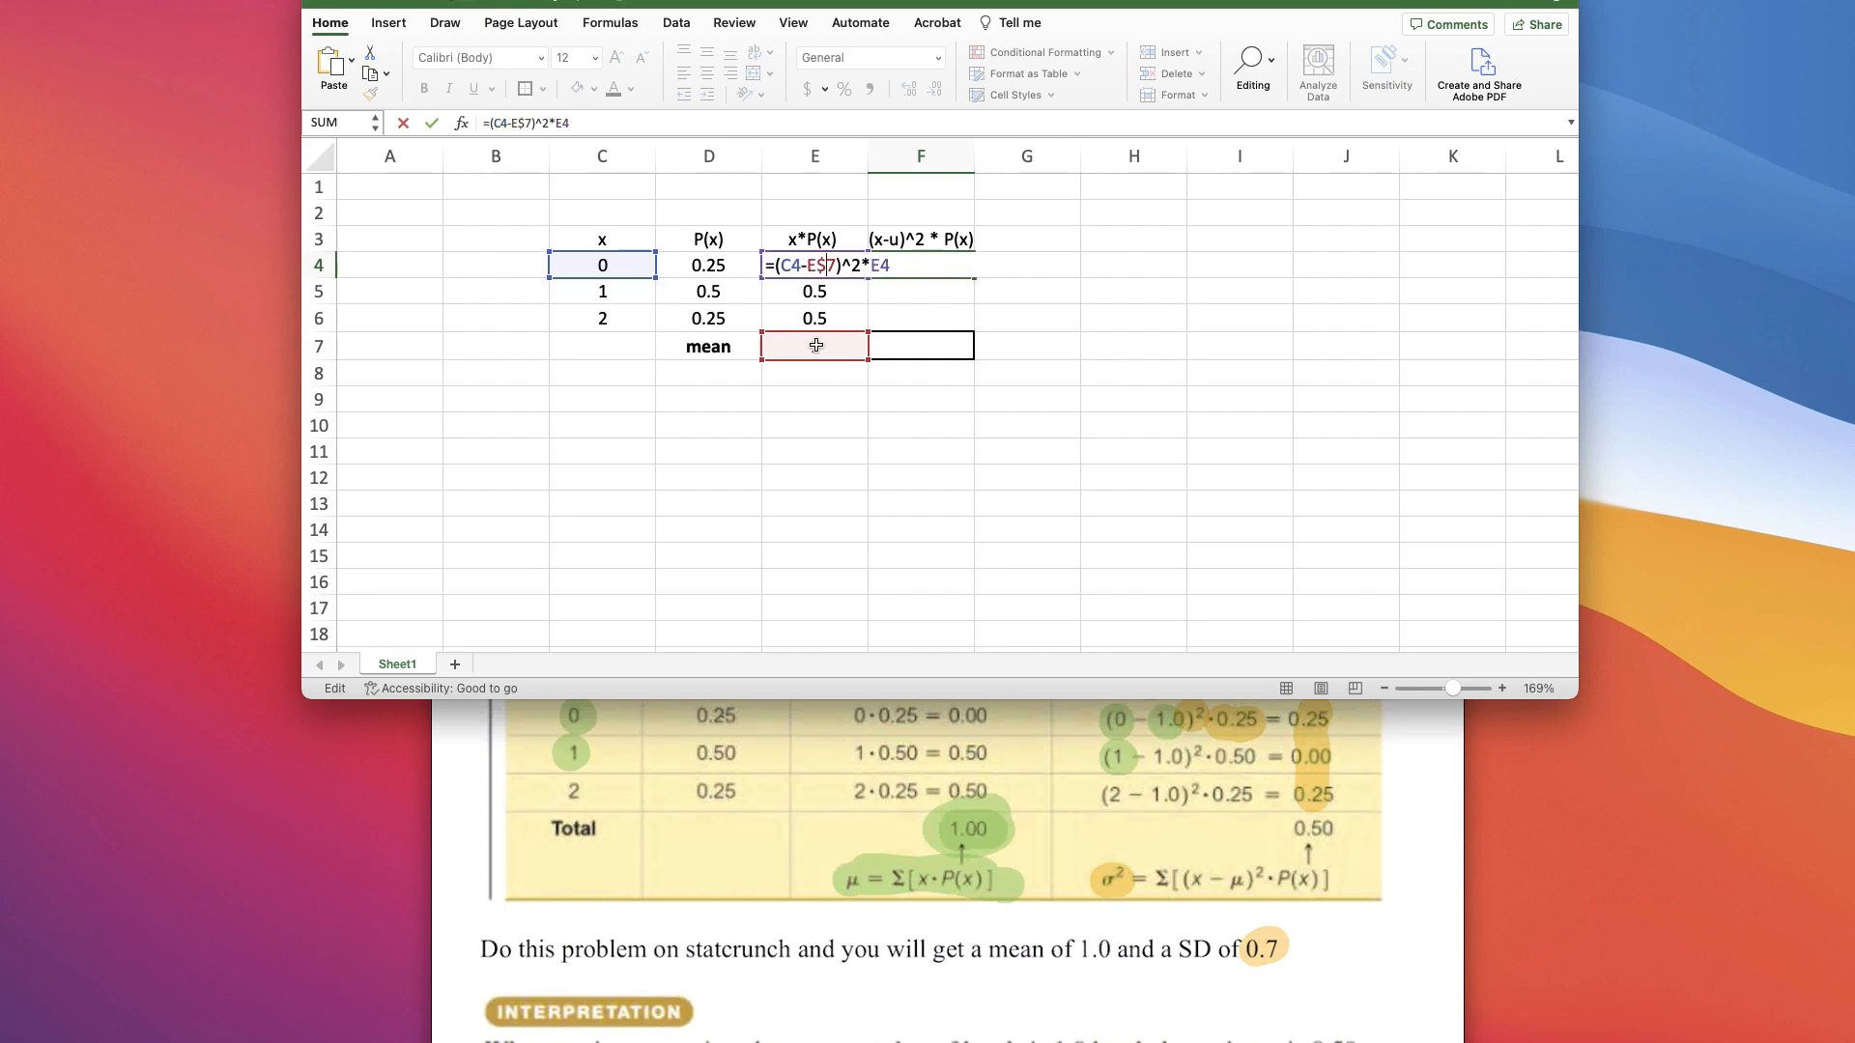
key("Return")
- Copy the F4 formula down to F6 and check the cell references used in F5 and F6
left_click(924, 266)
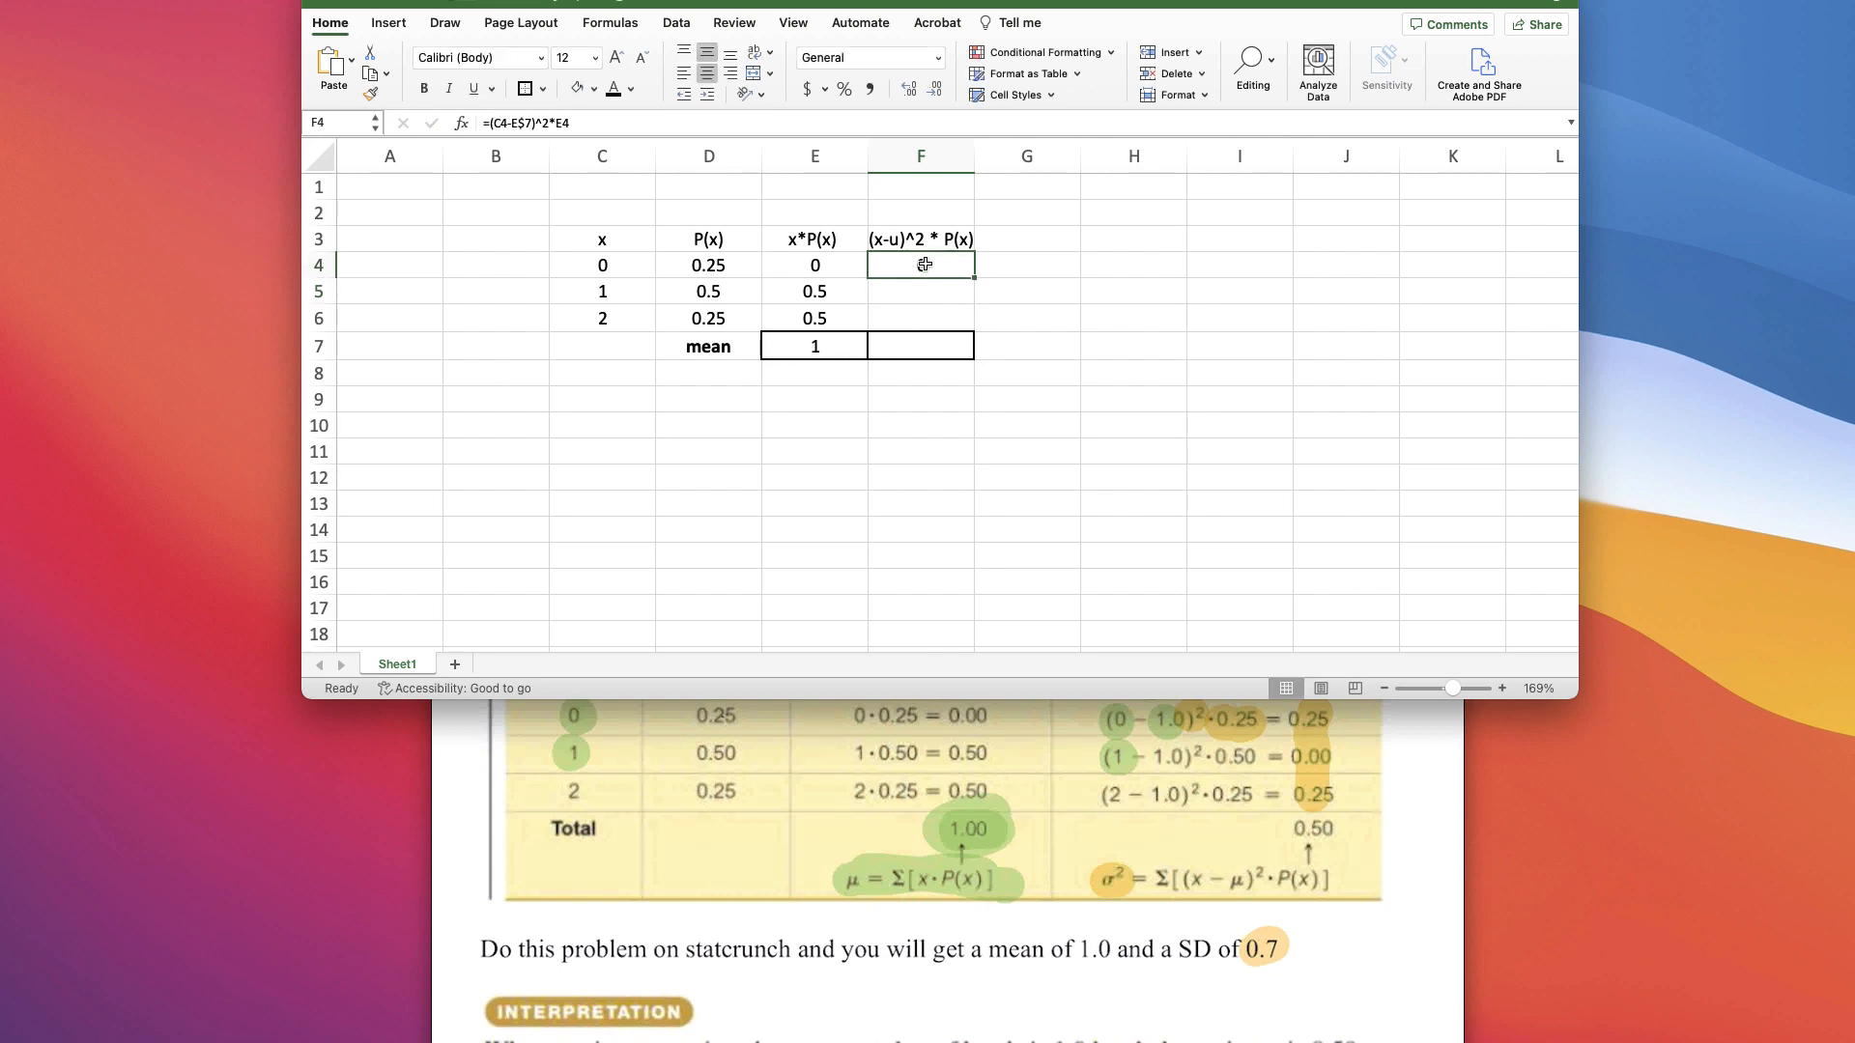
left_click_drag(976, 273, 975, 320)
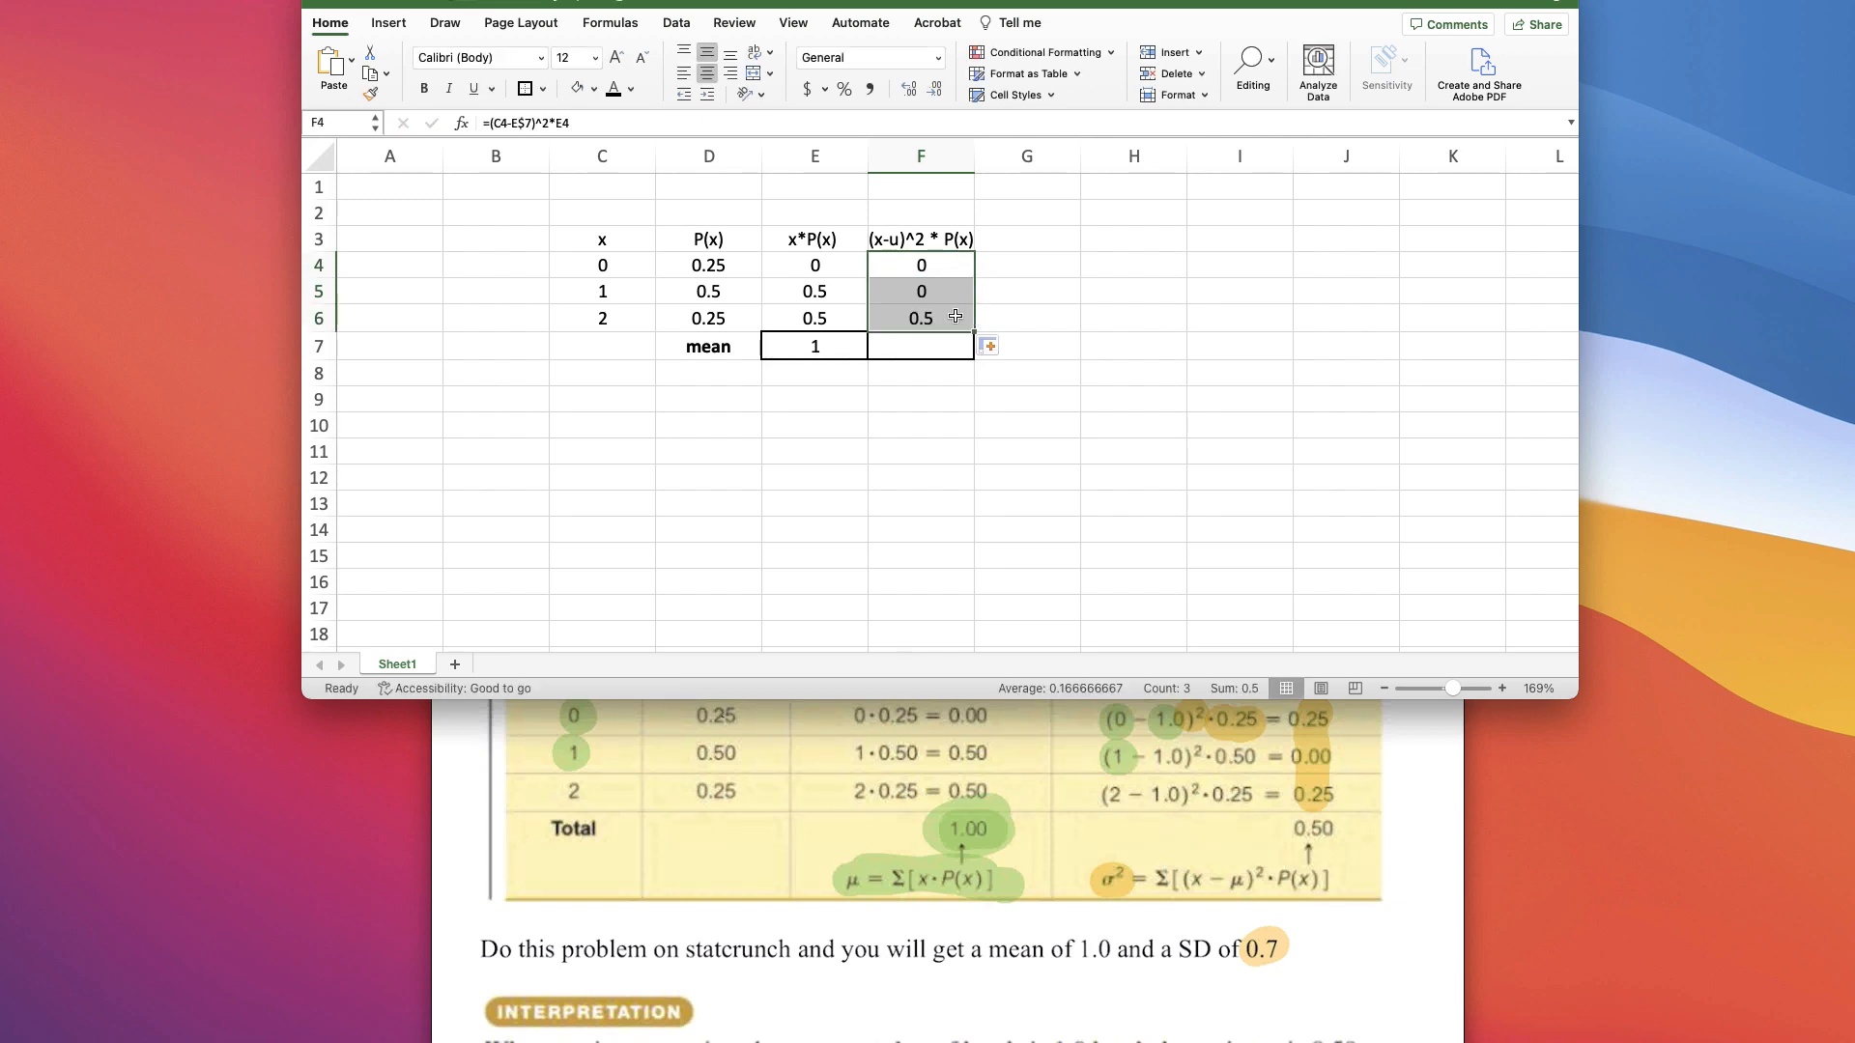
left_click(925, 288)
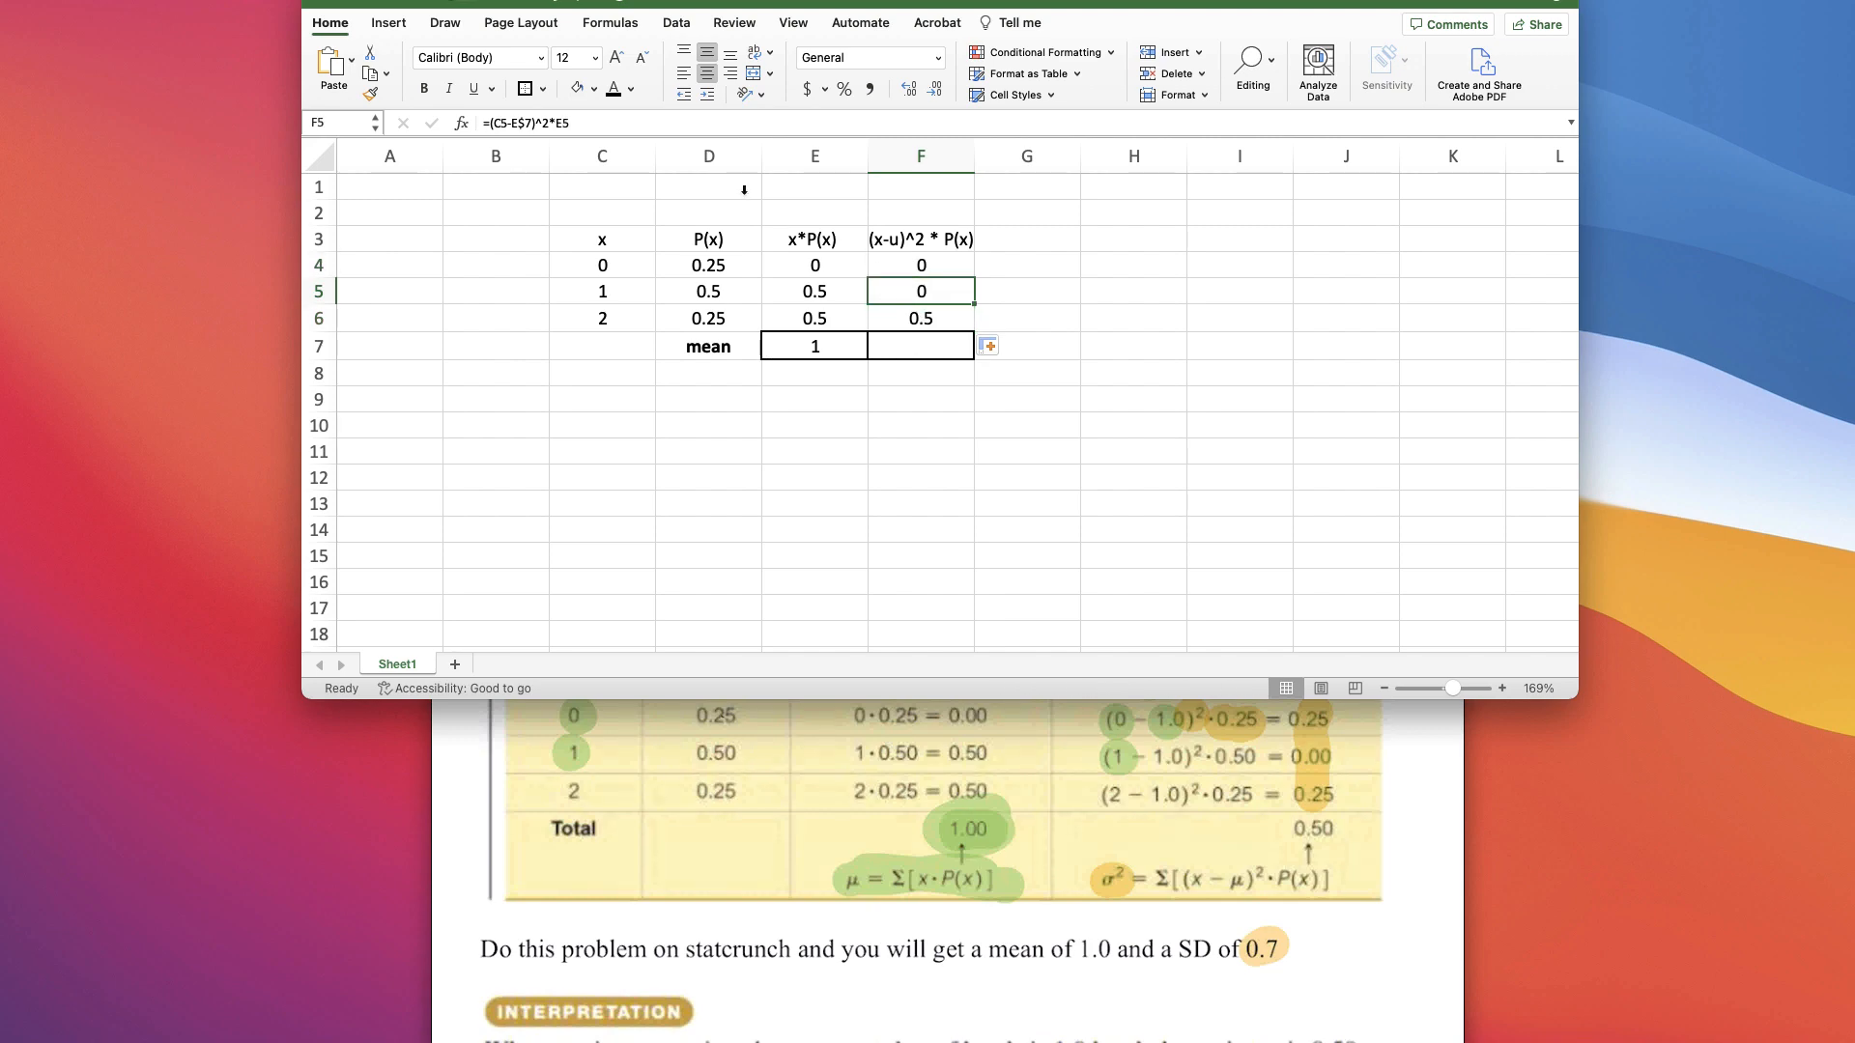
left_click(520, 127)
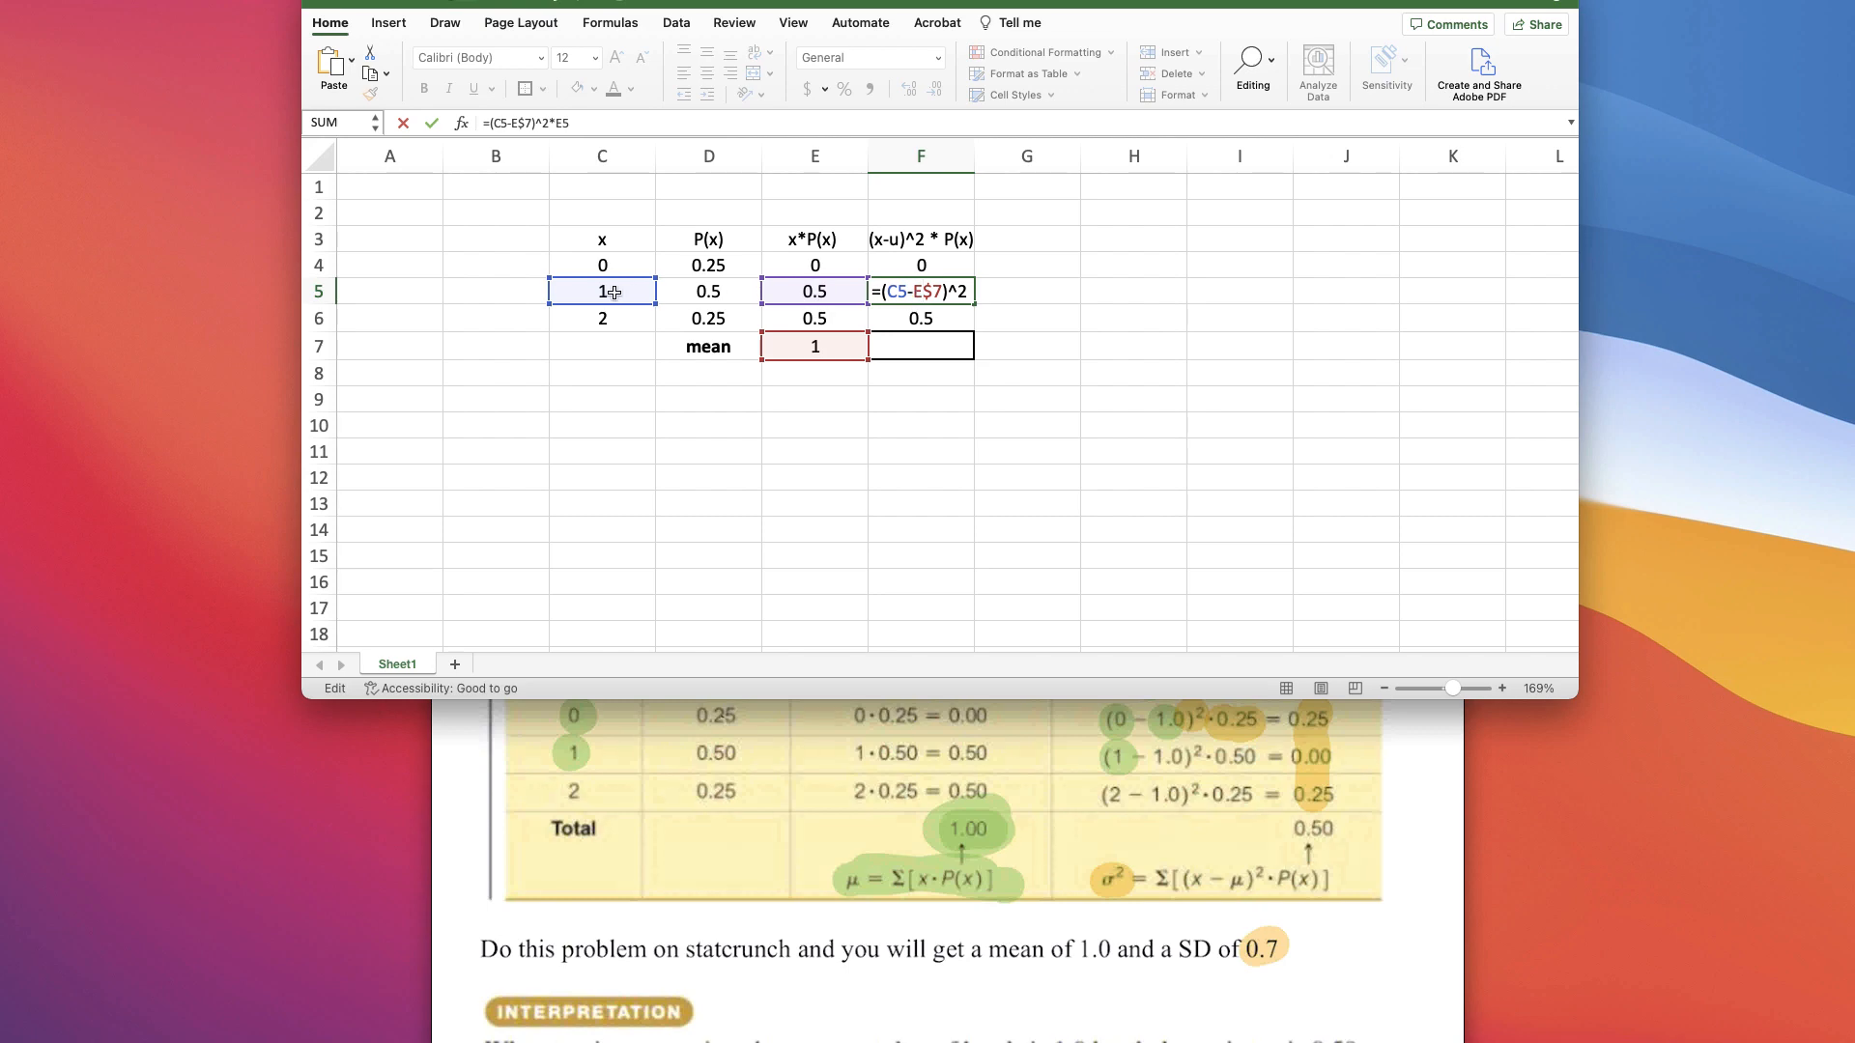
key("Return")
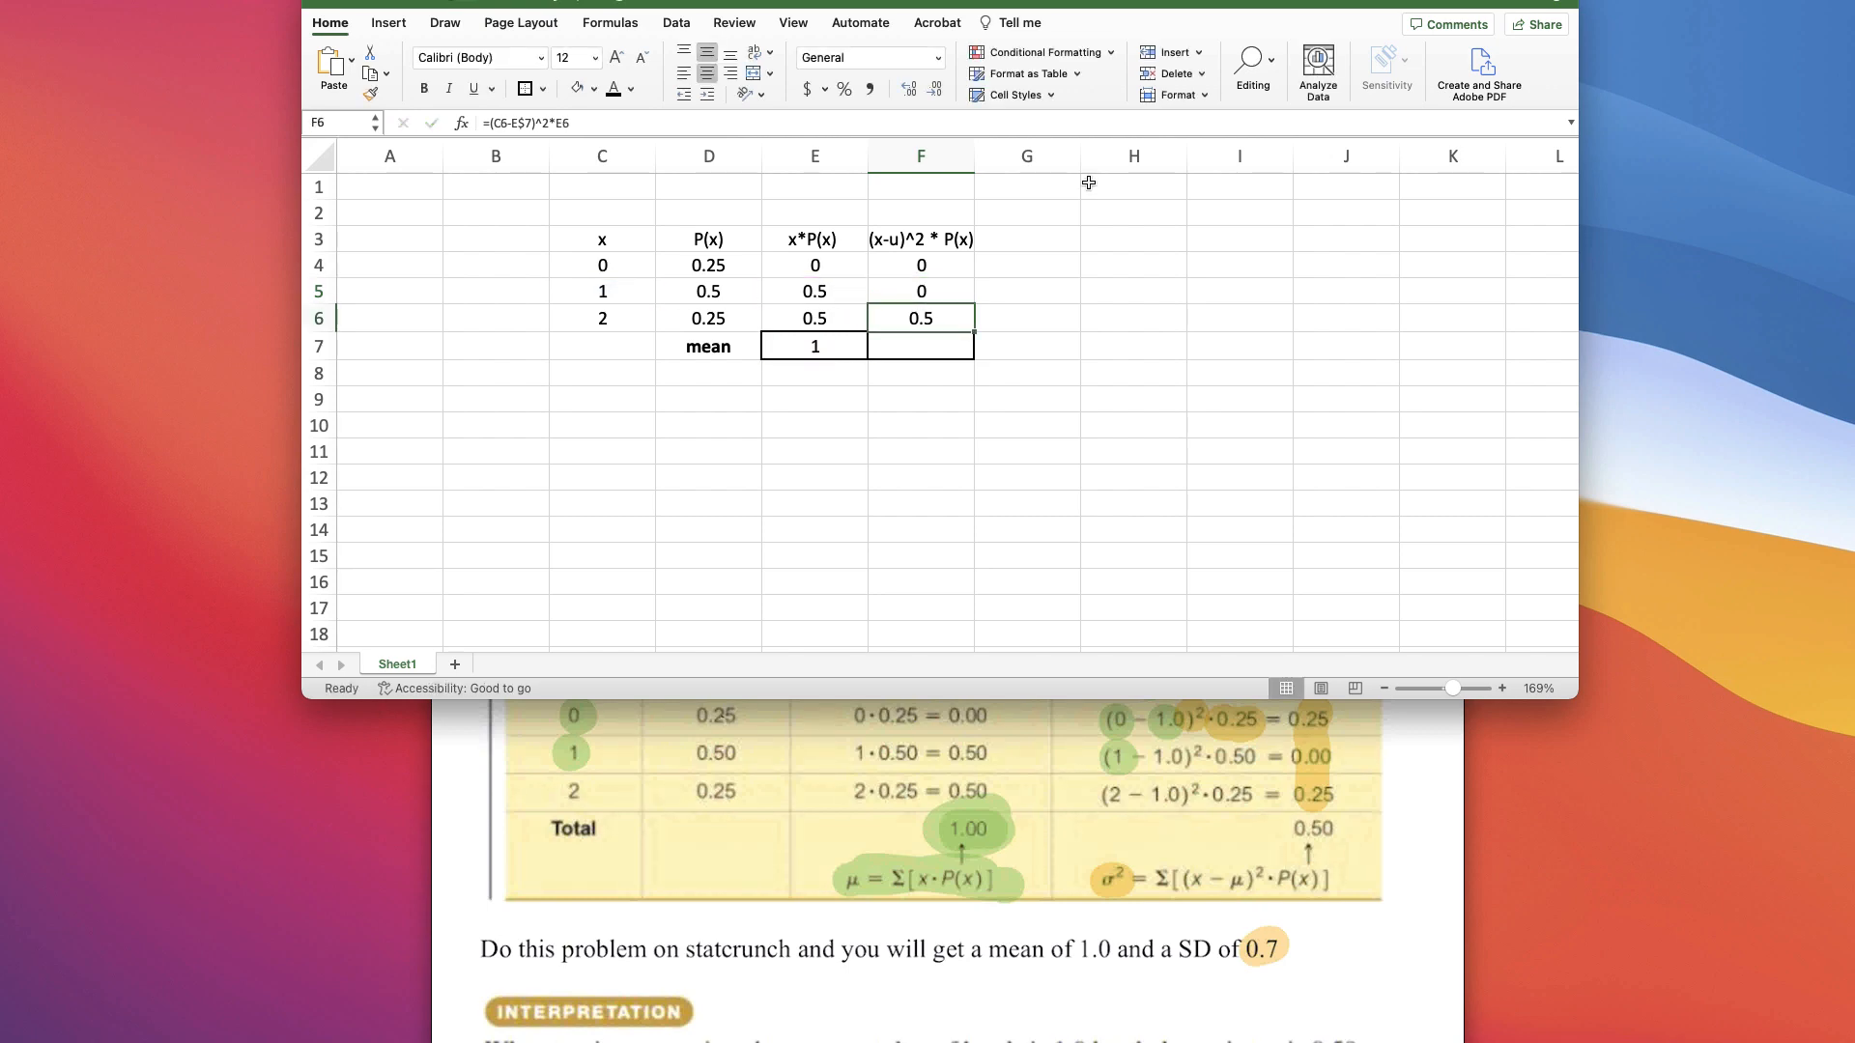
left_click(527, 123)
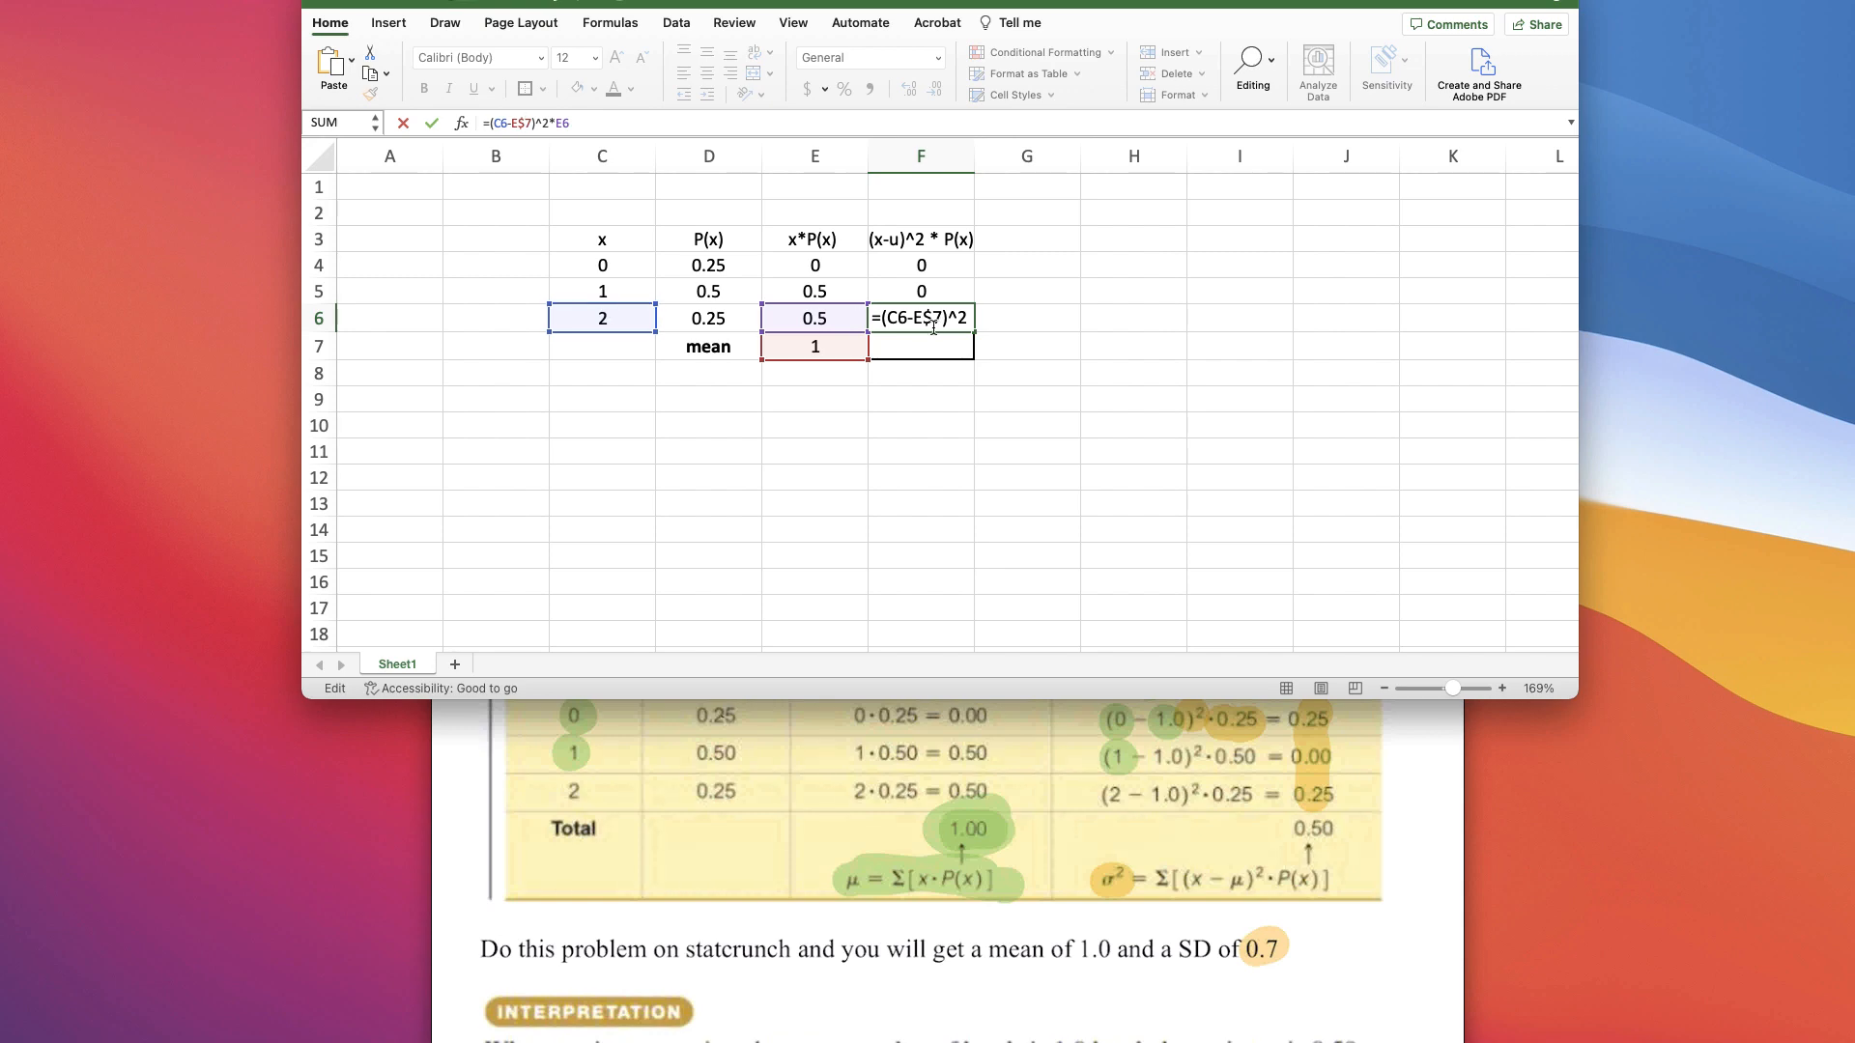
key("Return")
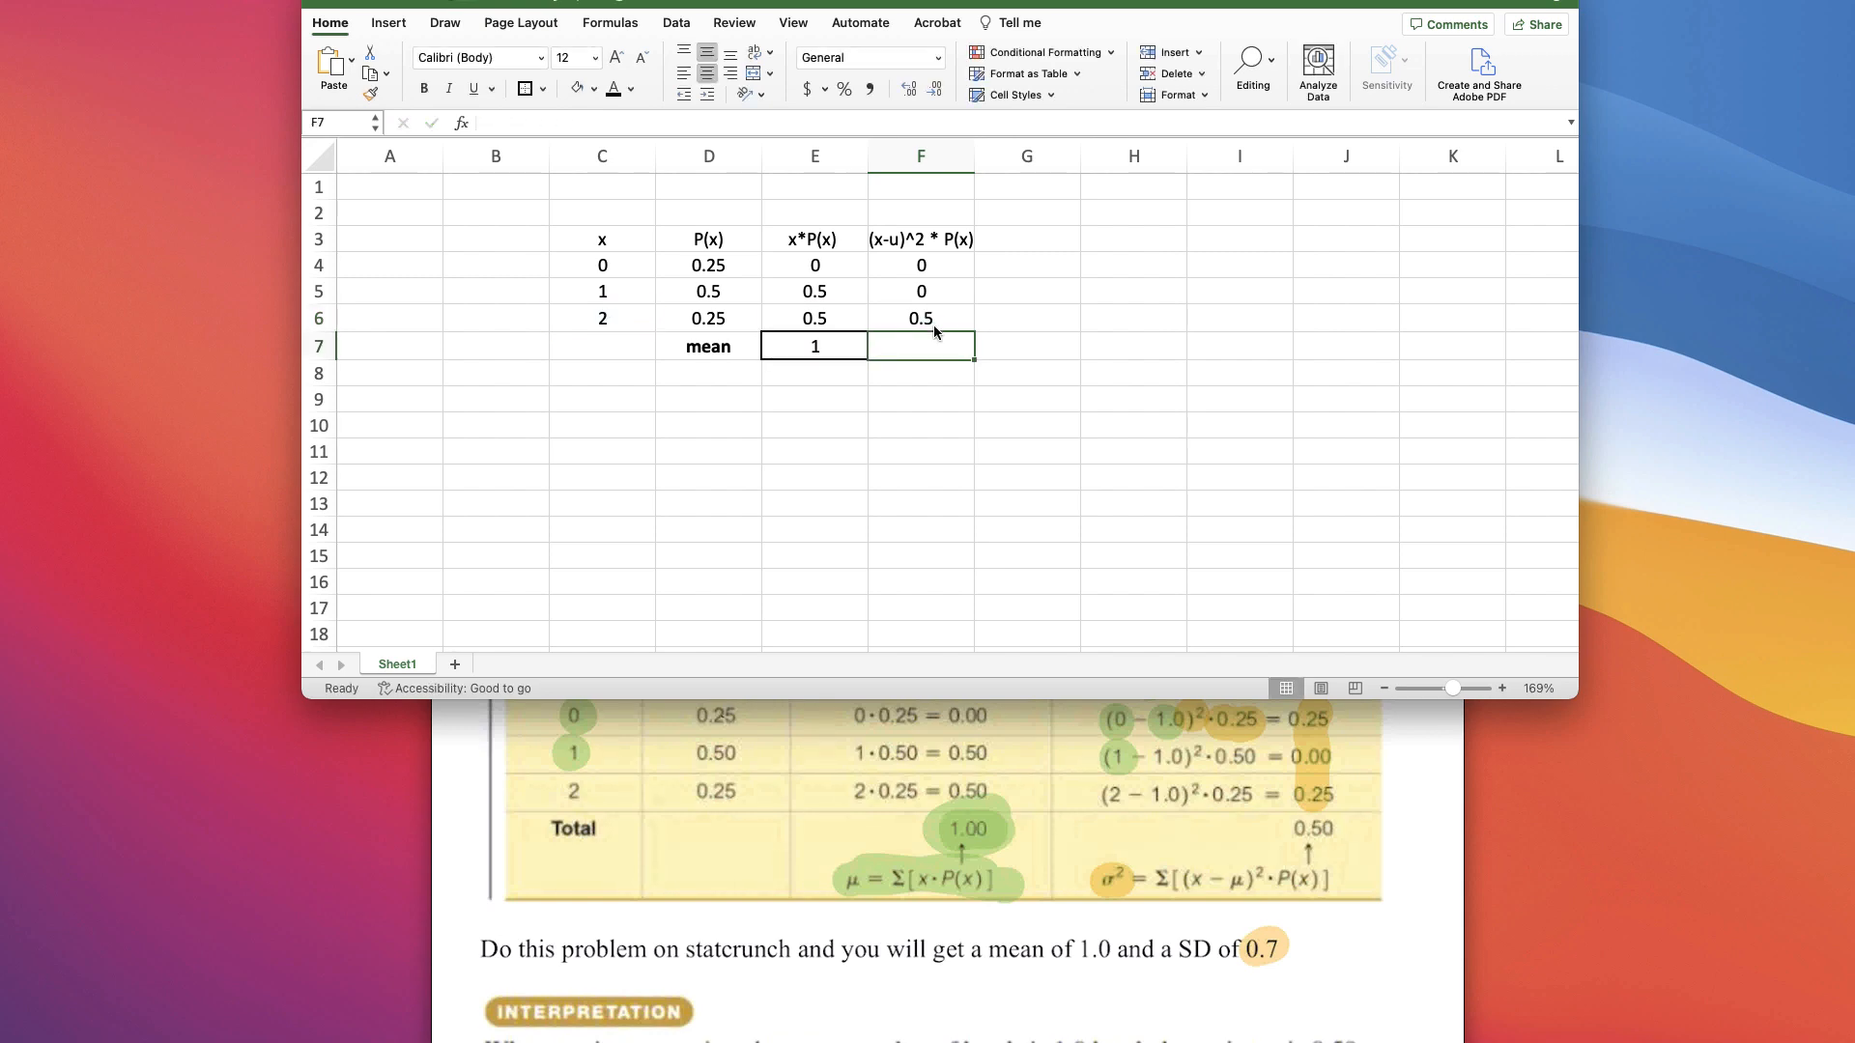
- Total the (x-u)^2 * P(x) values in cell F7 with a SUM of F4:F6
type("=")
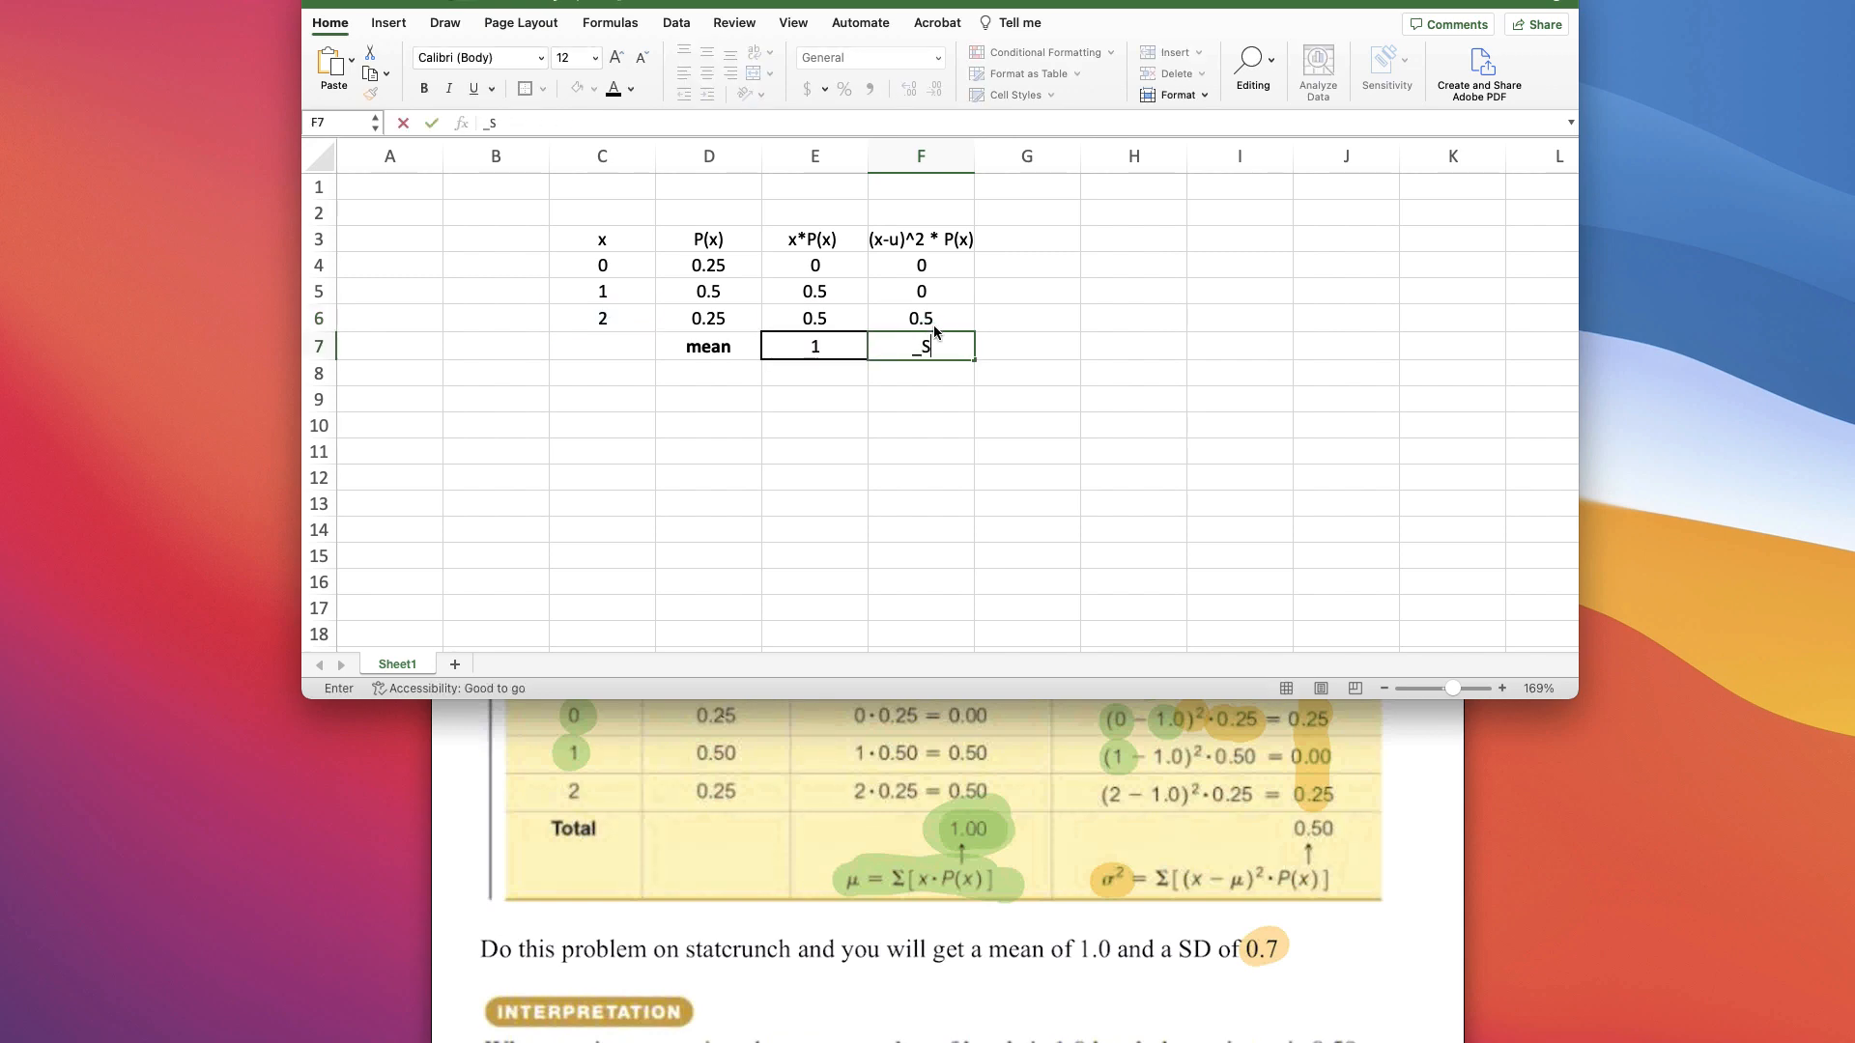
type("SUM(")
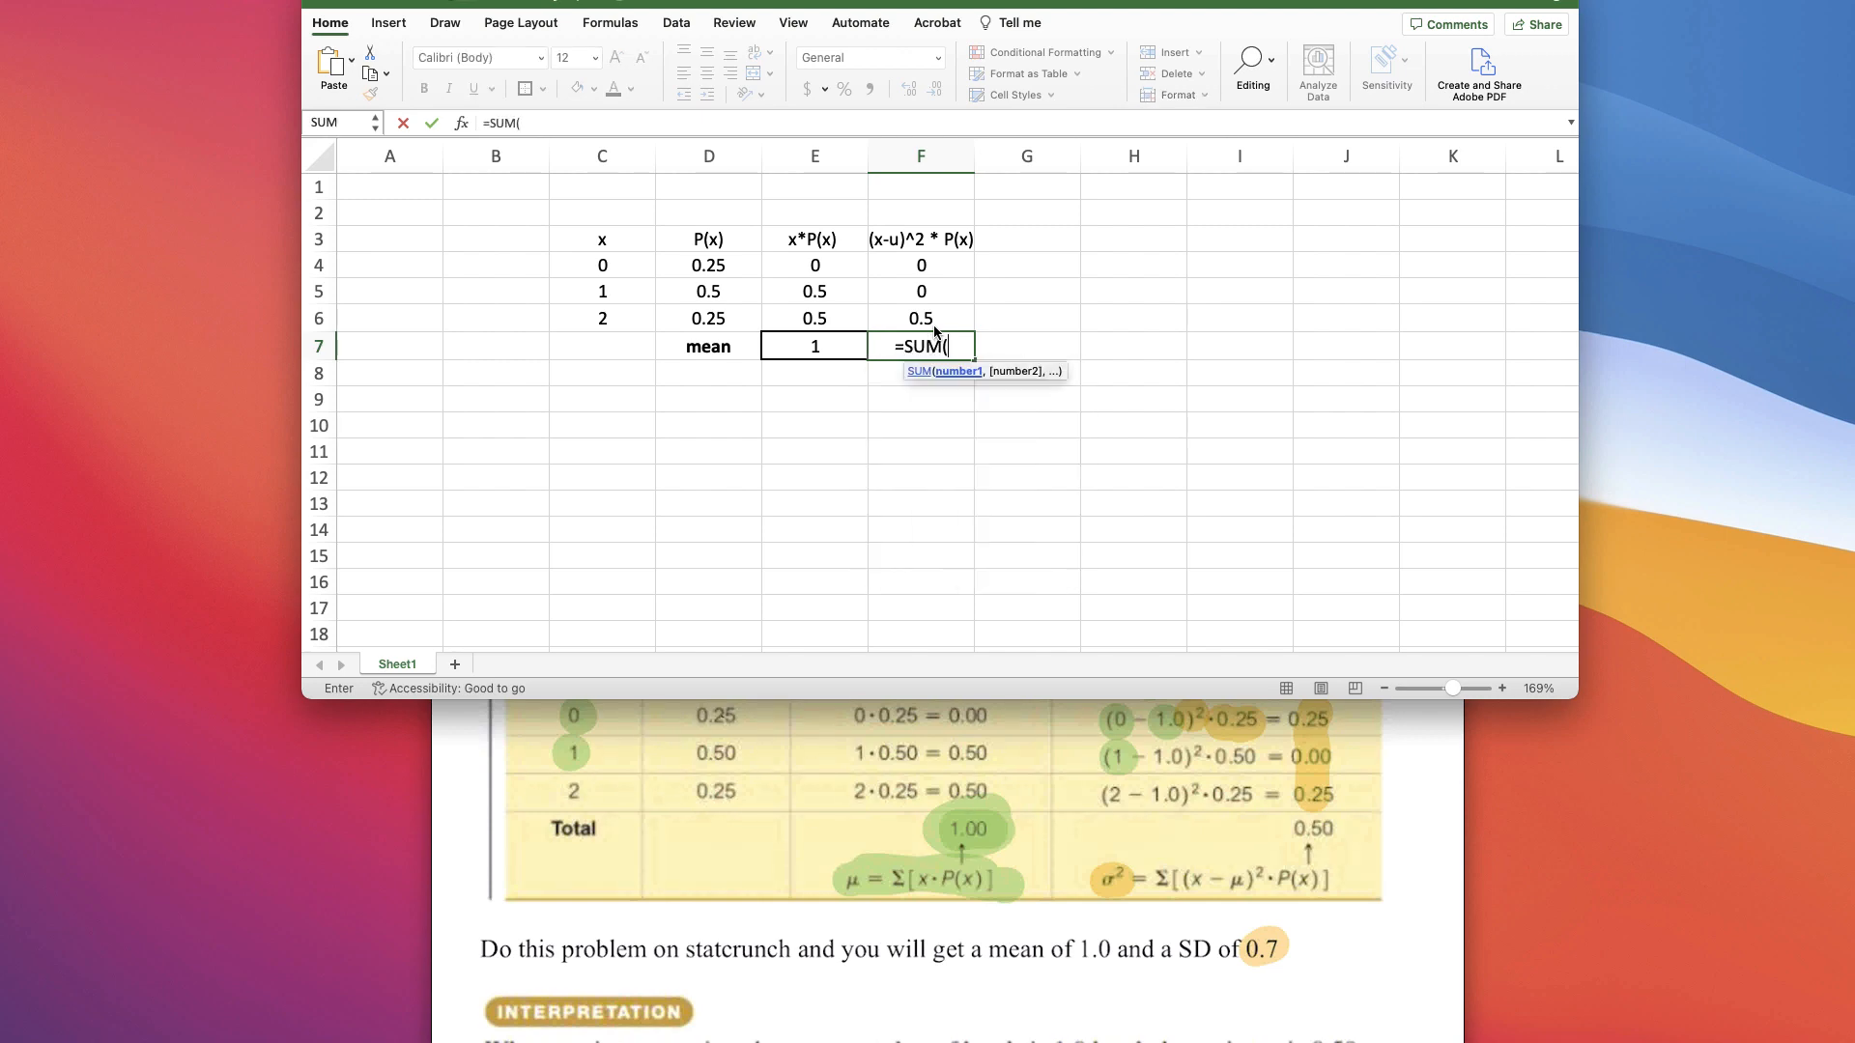
left_click(936, 327)
left_click_drag(936, 327, 922, 267)
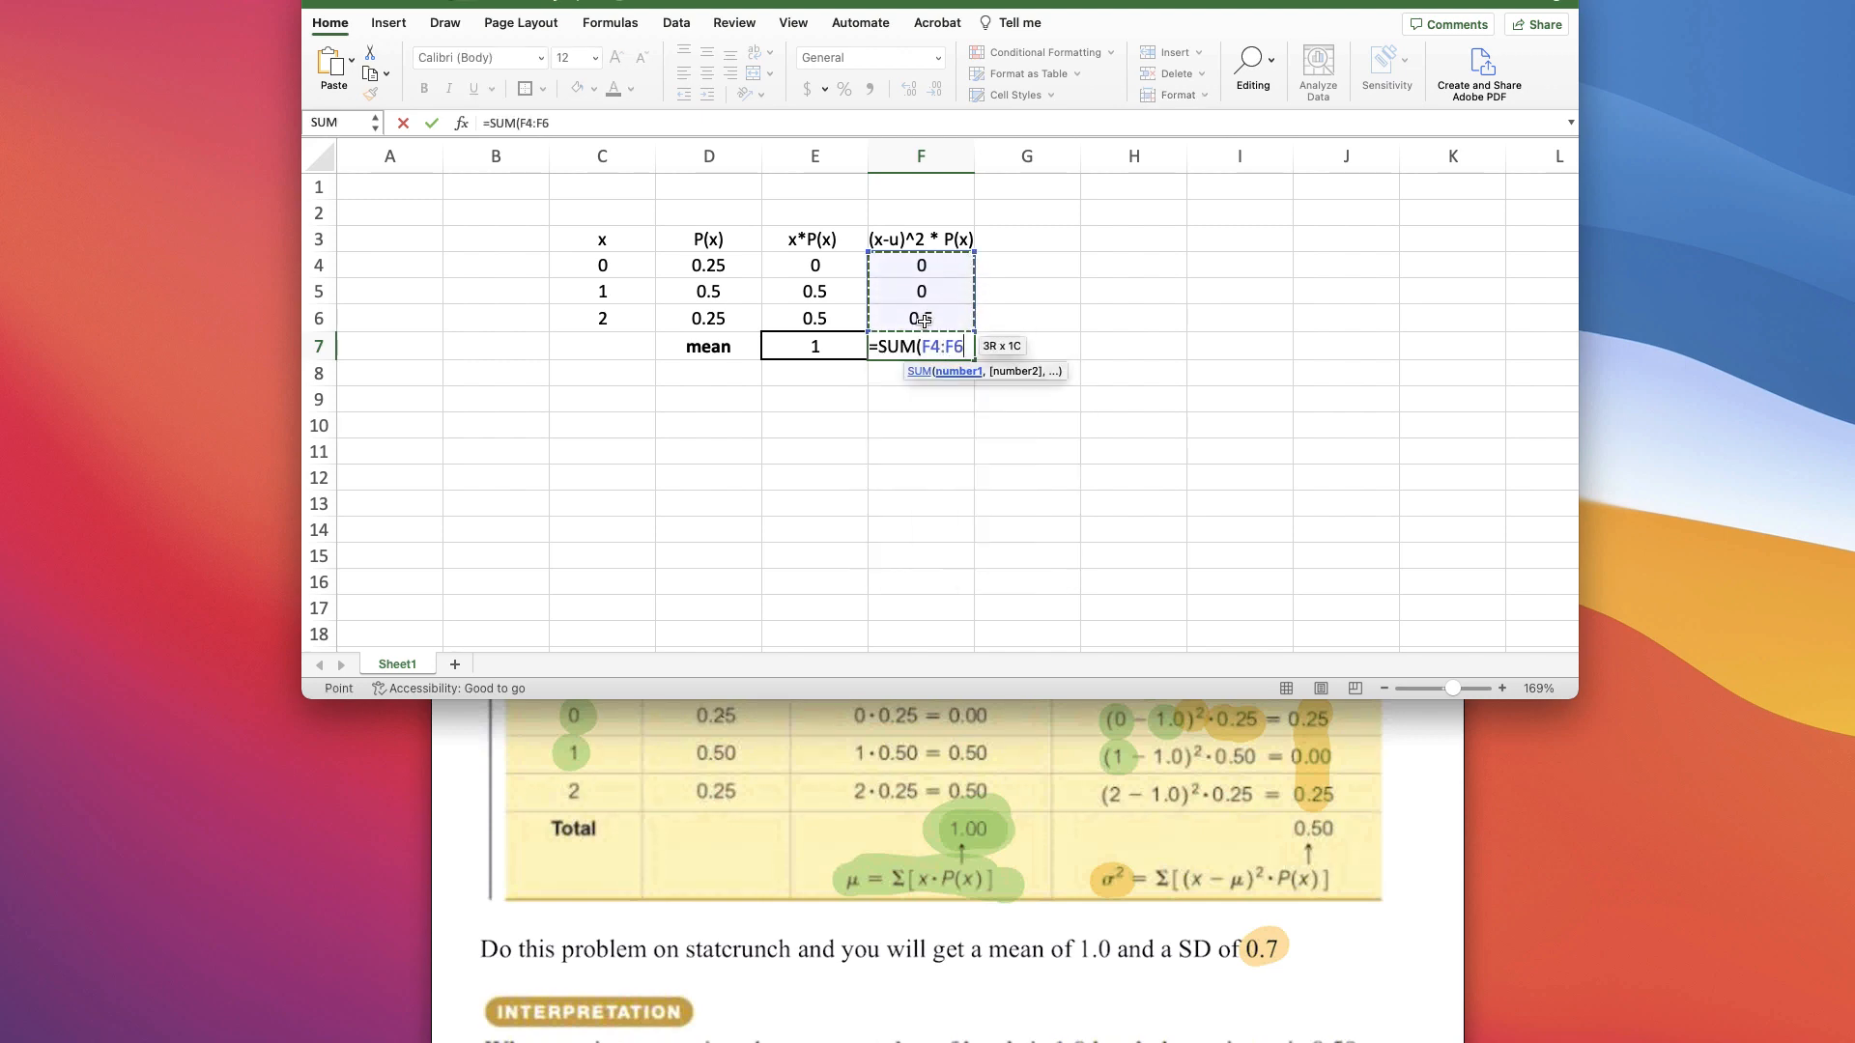
key("Return")
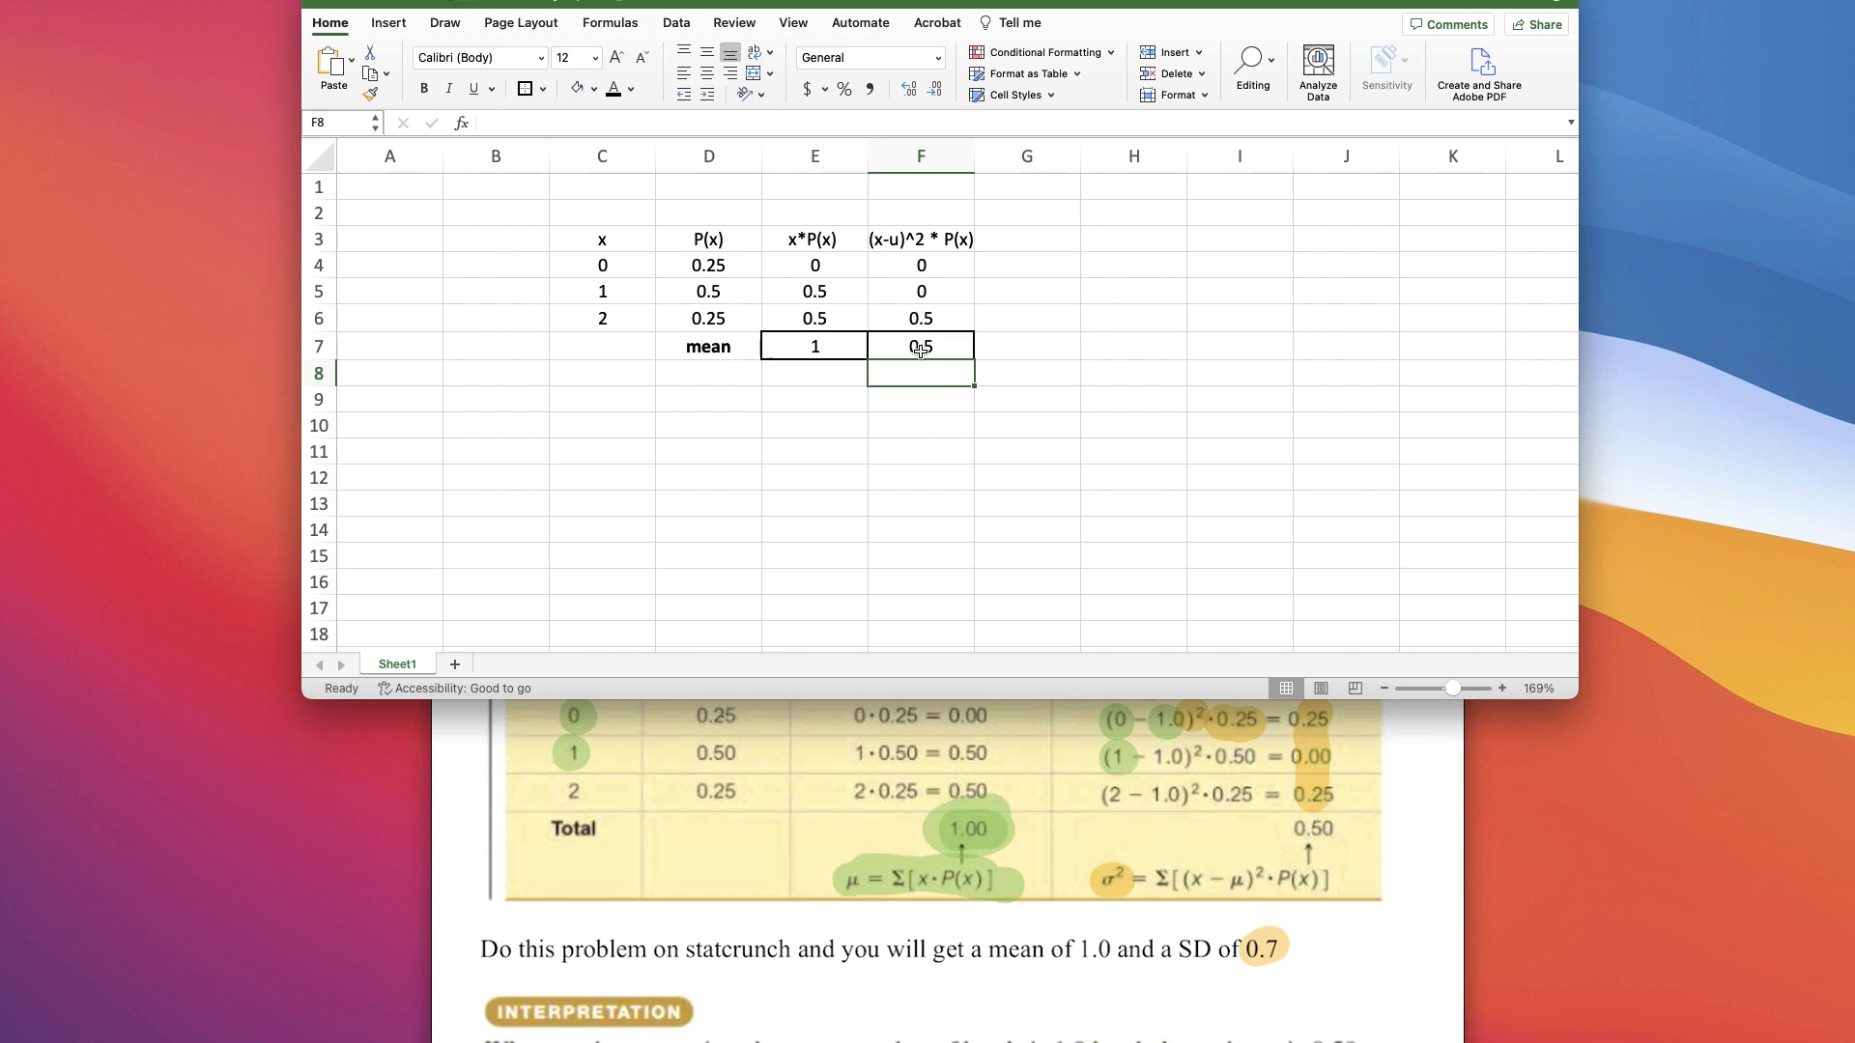
- Label cell G7 as Variance and cell G8 as SD
left_click(1005, 346)
type("Varianc")
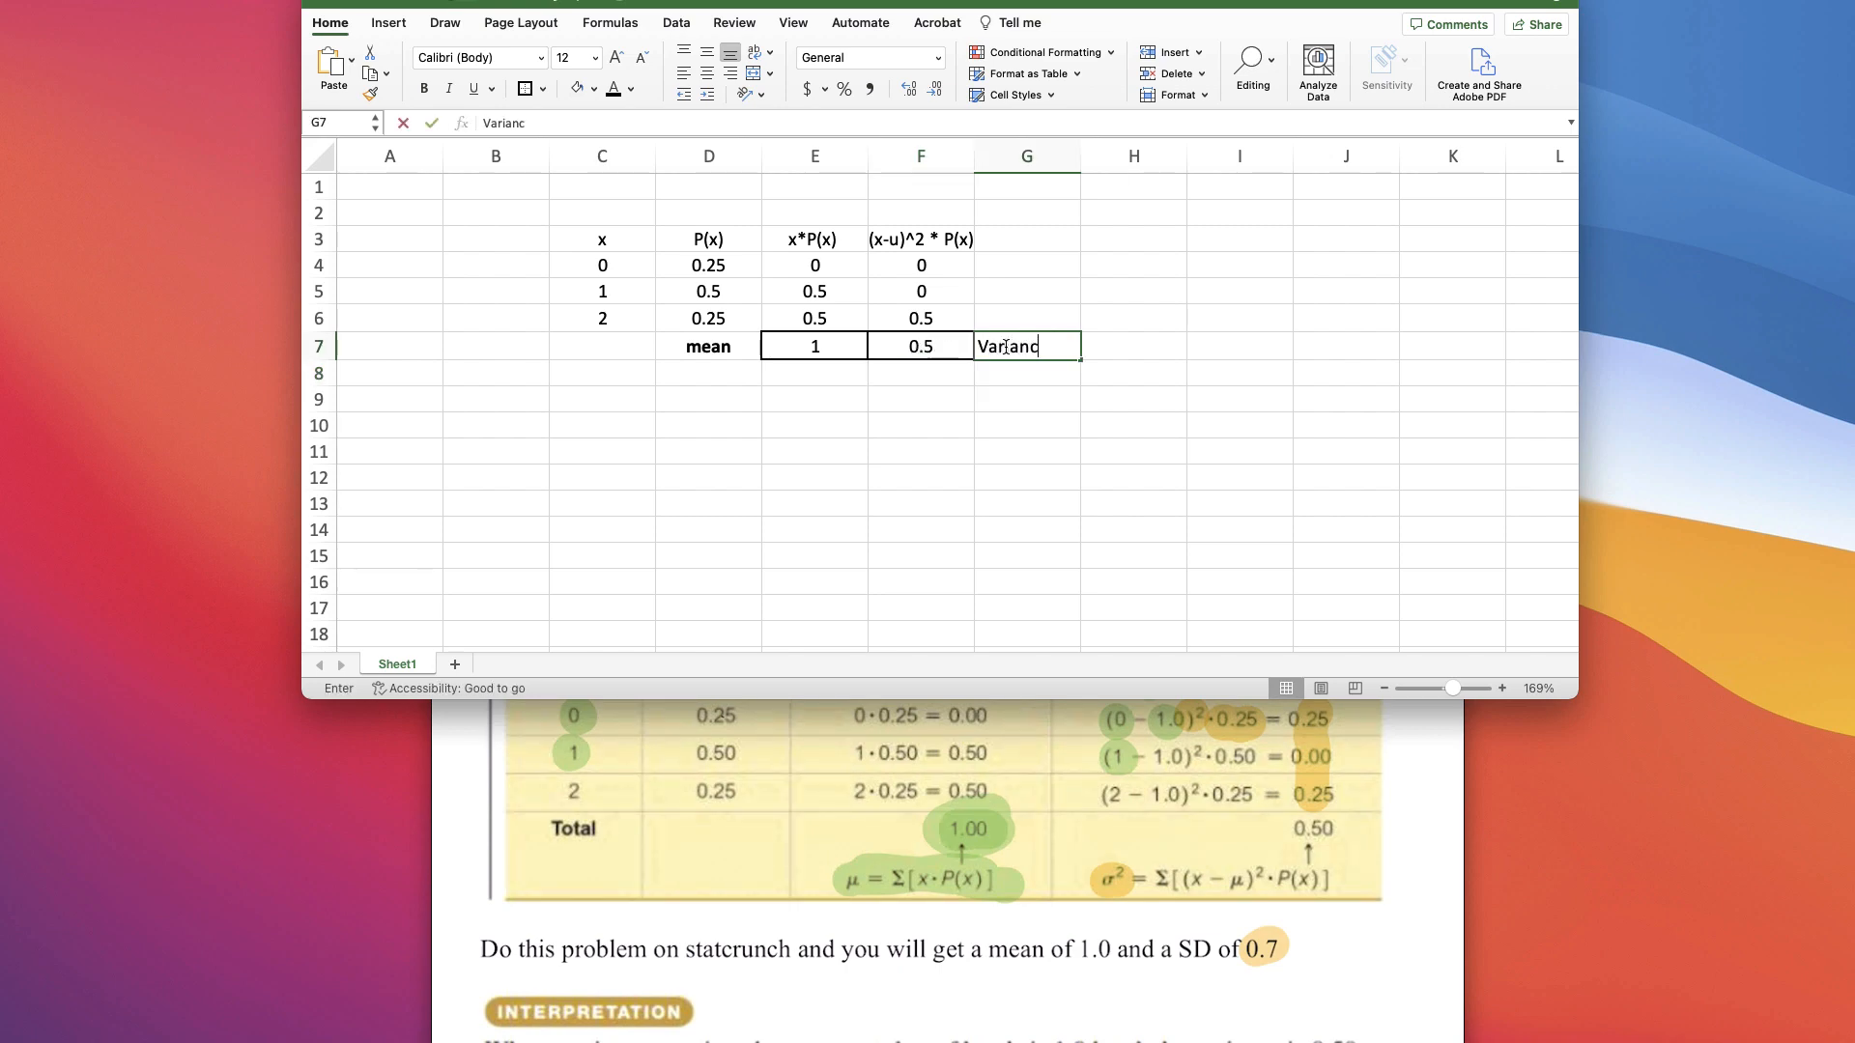
key("Return")
type("SD")
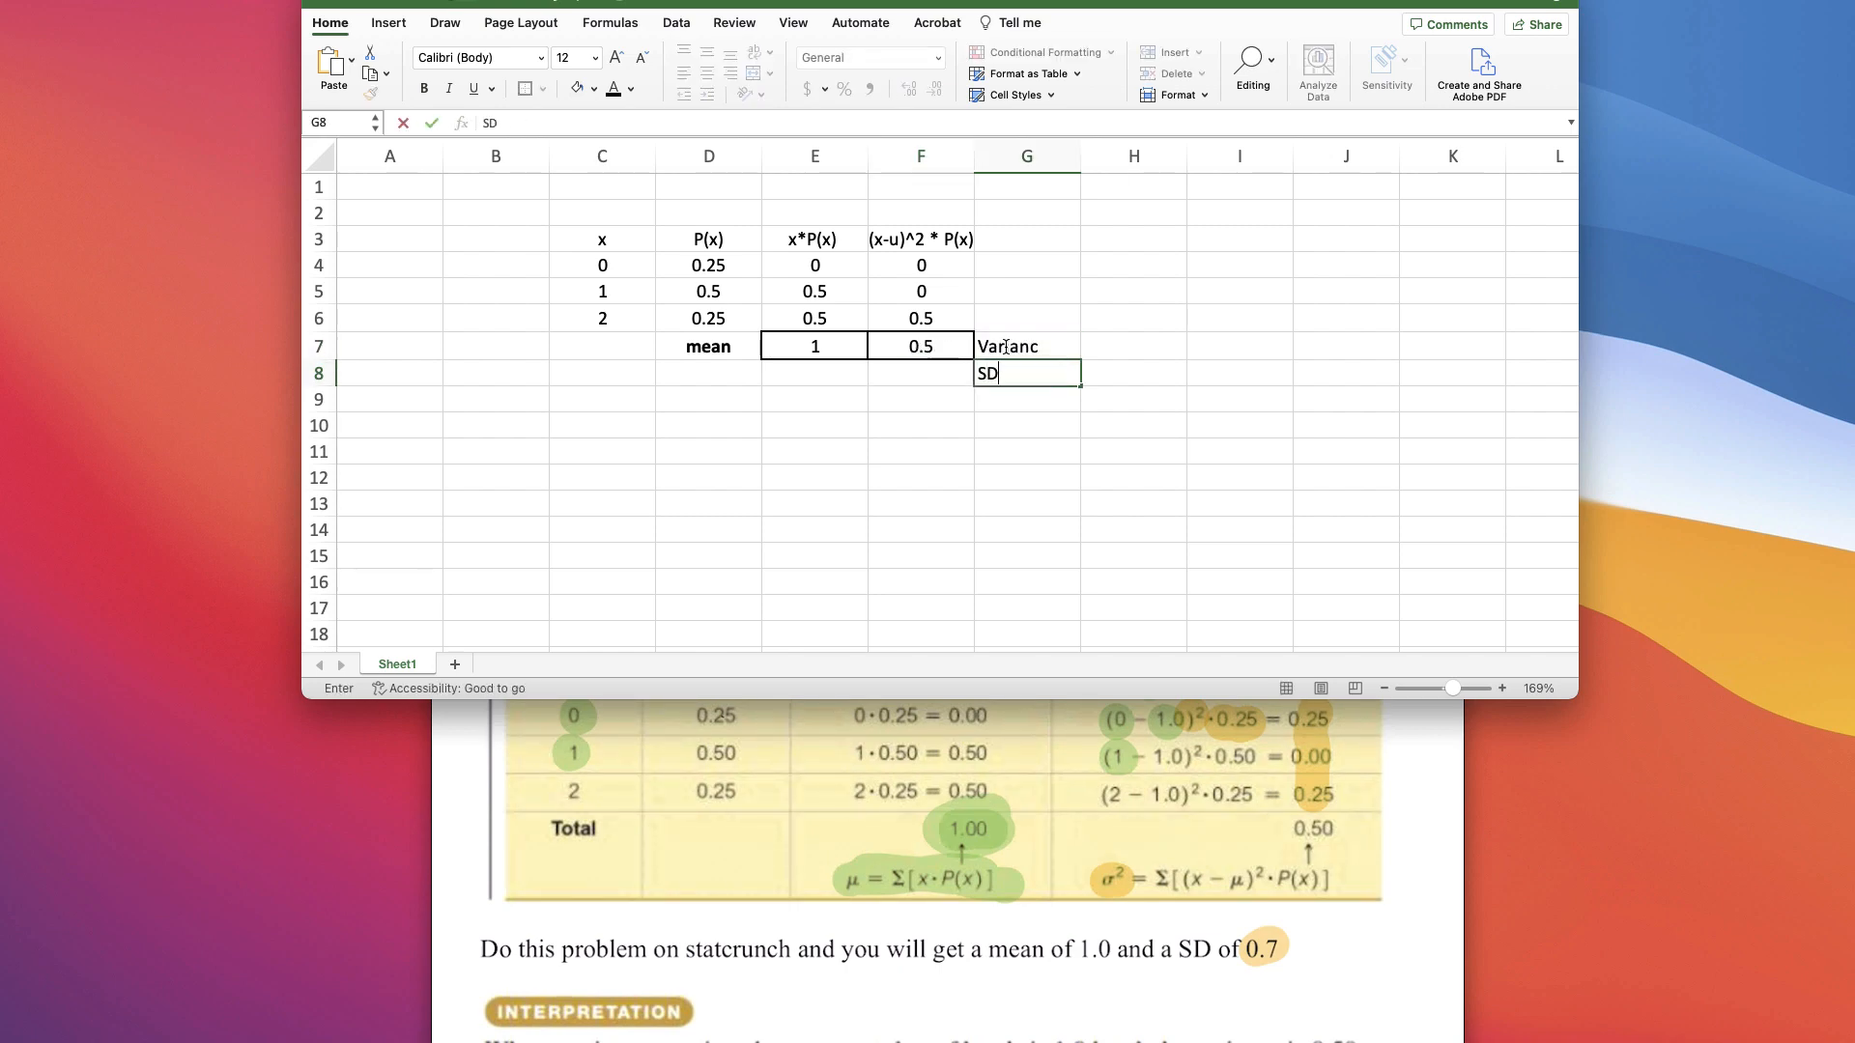
key("Return")
double_click(1040, 352)
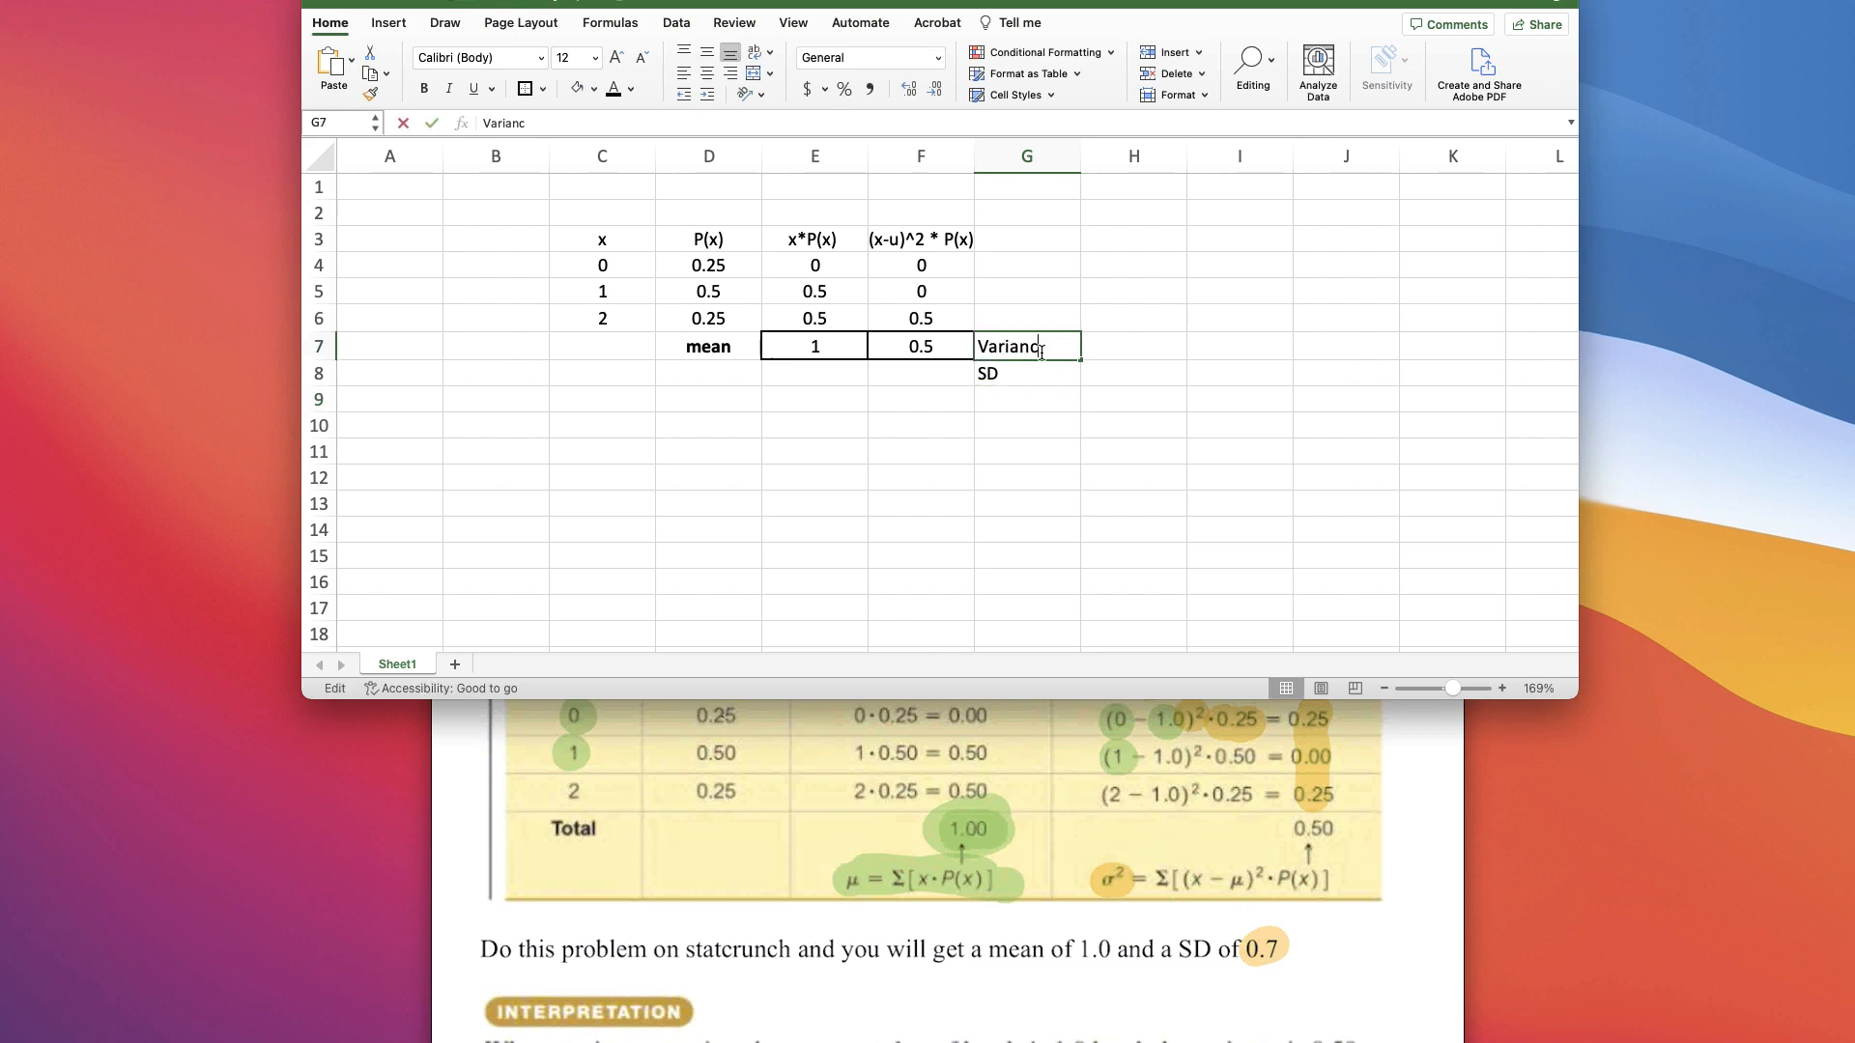
type("e")
- Calculate the standard deviation in cell F8 with the formula =SQRT(F7)
left_click(944, 376)
type("=")
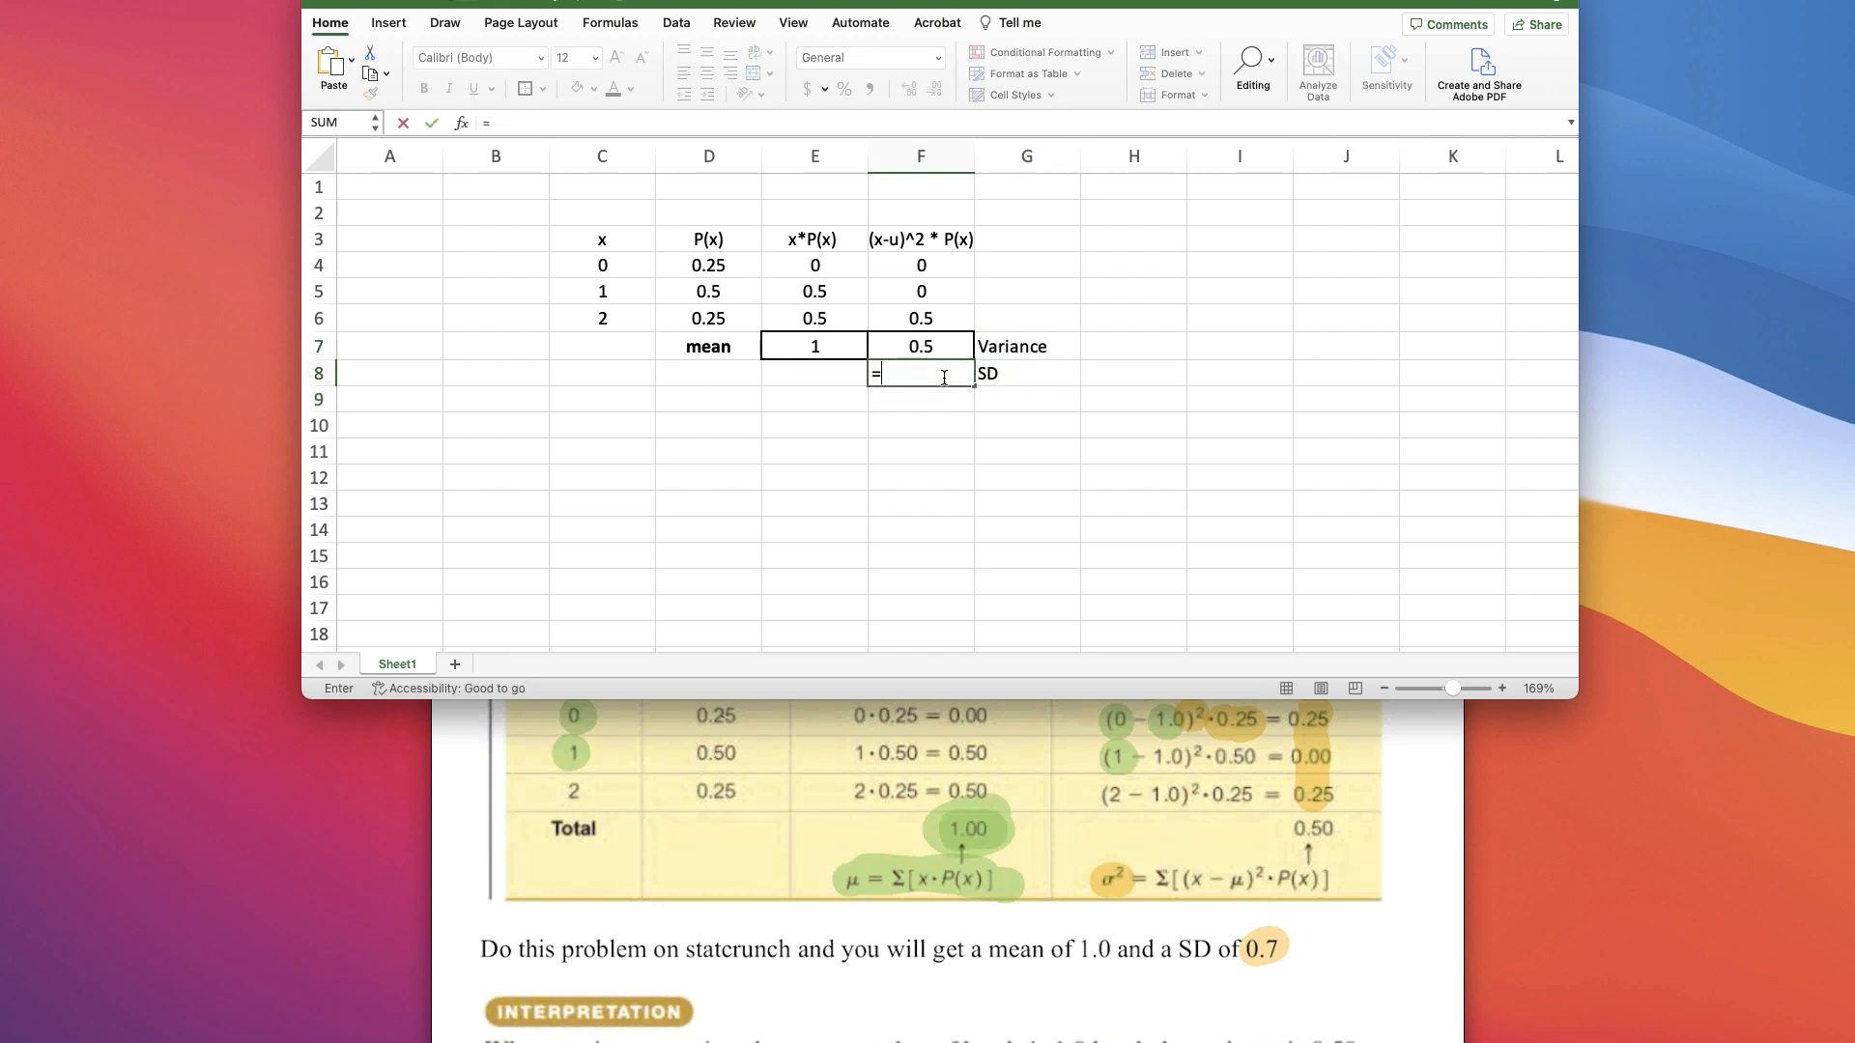
type("sqr")
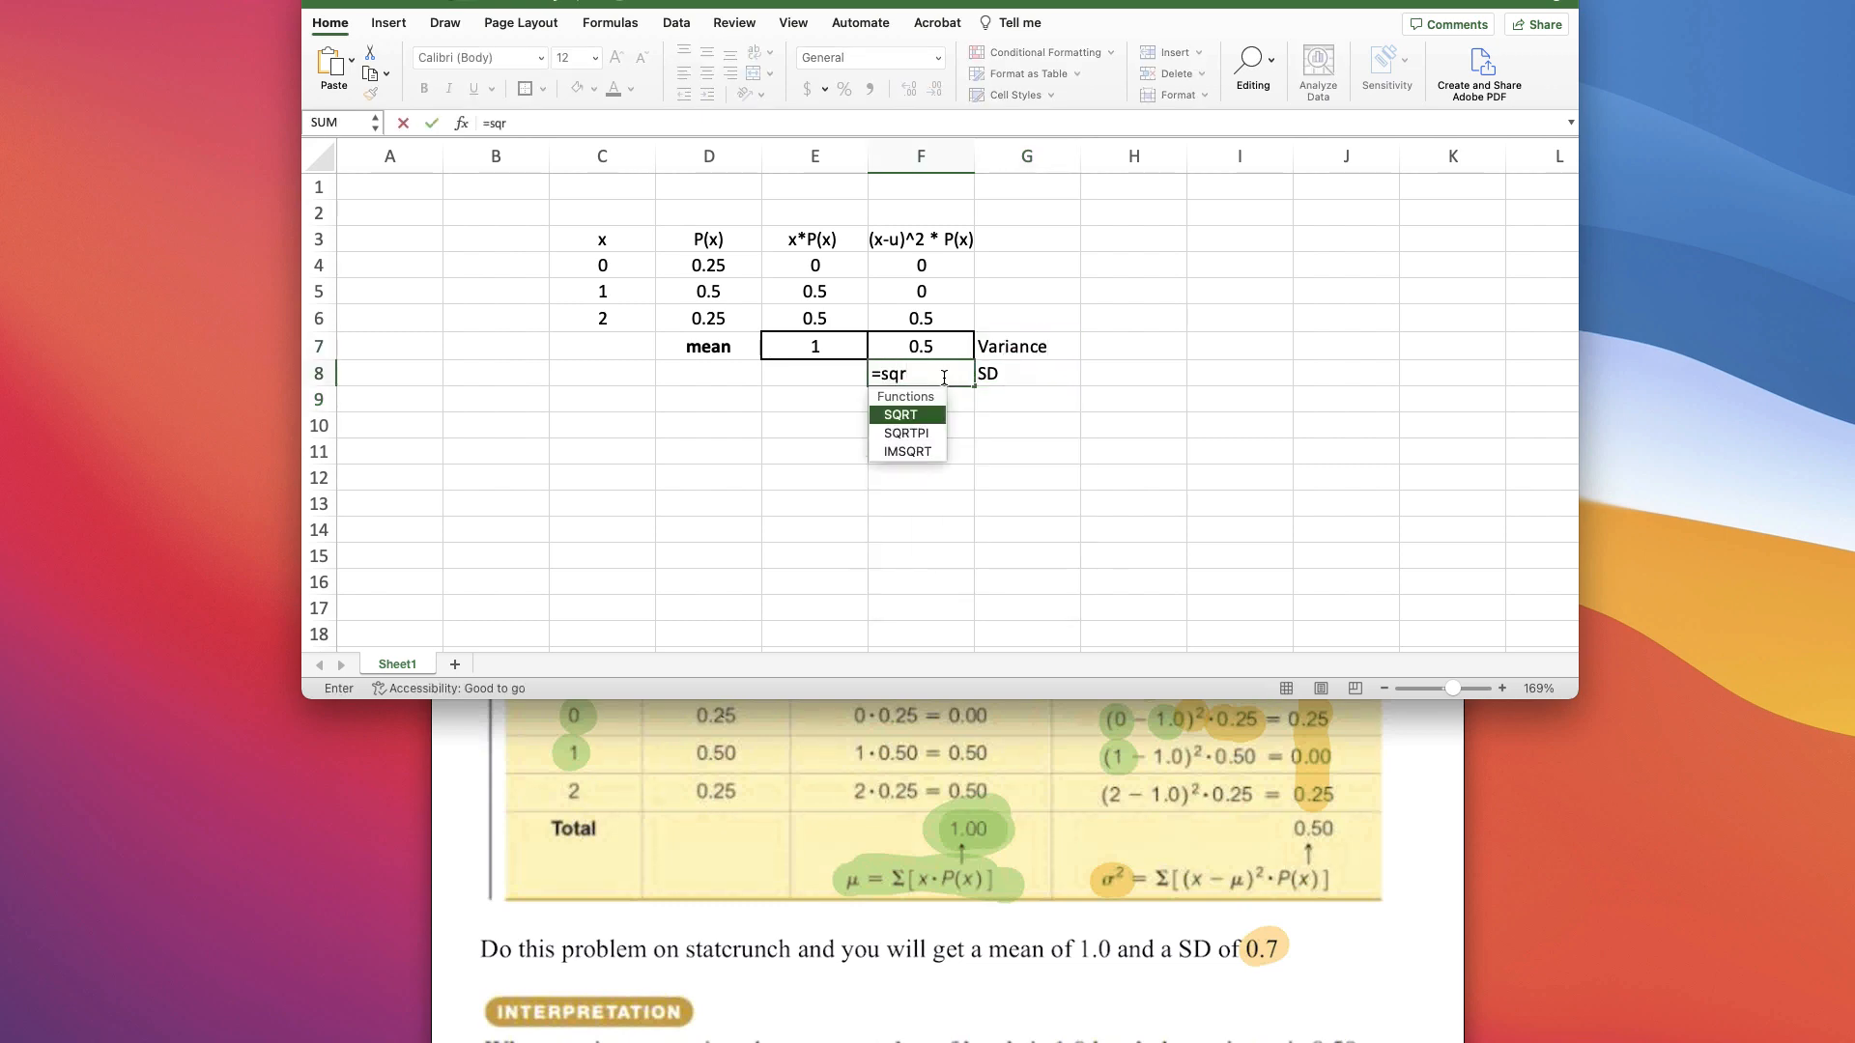
double_click(936, 414)
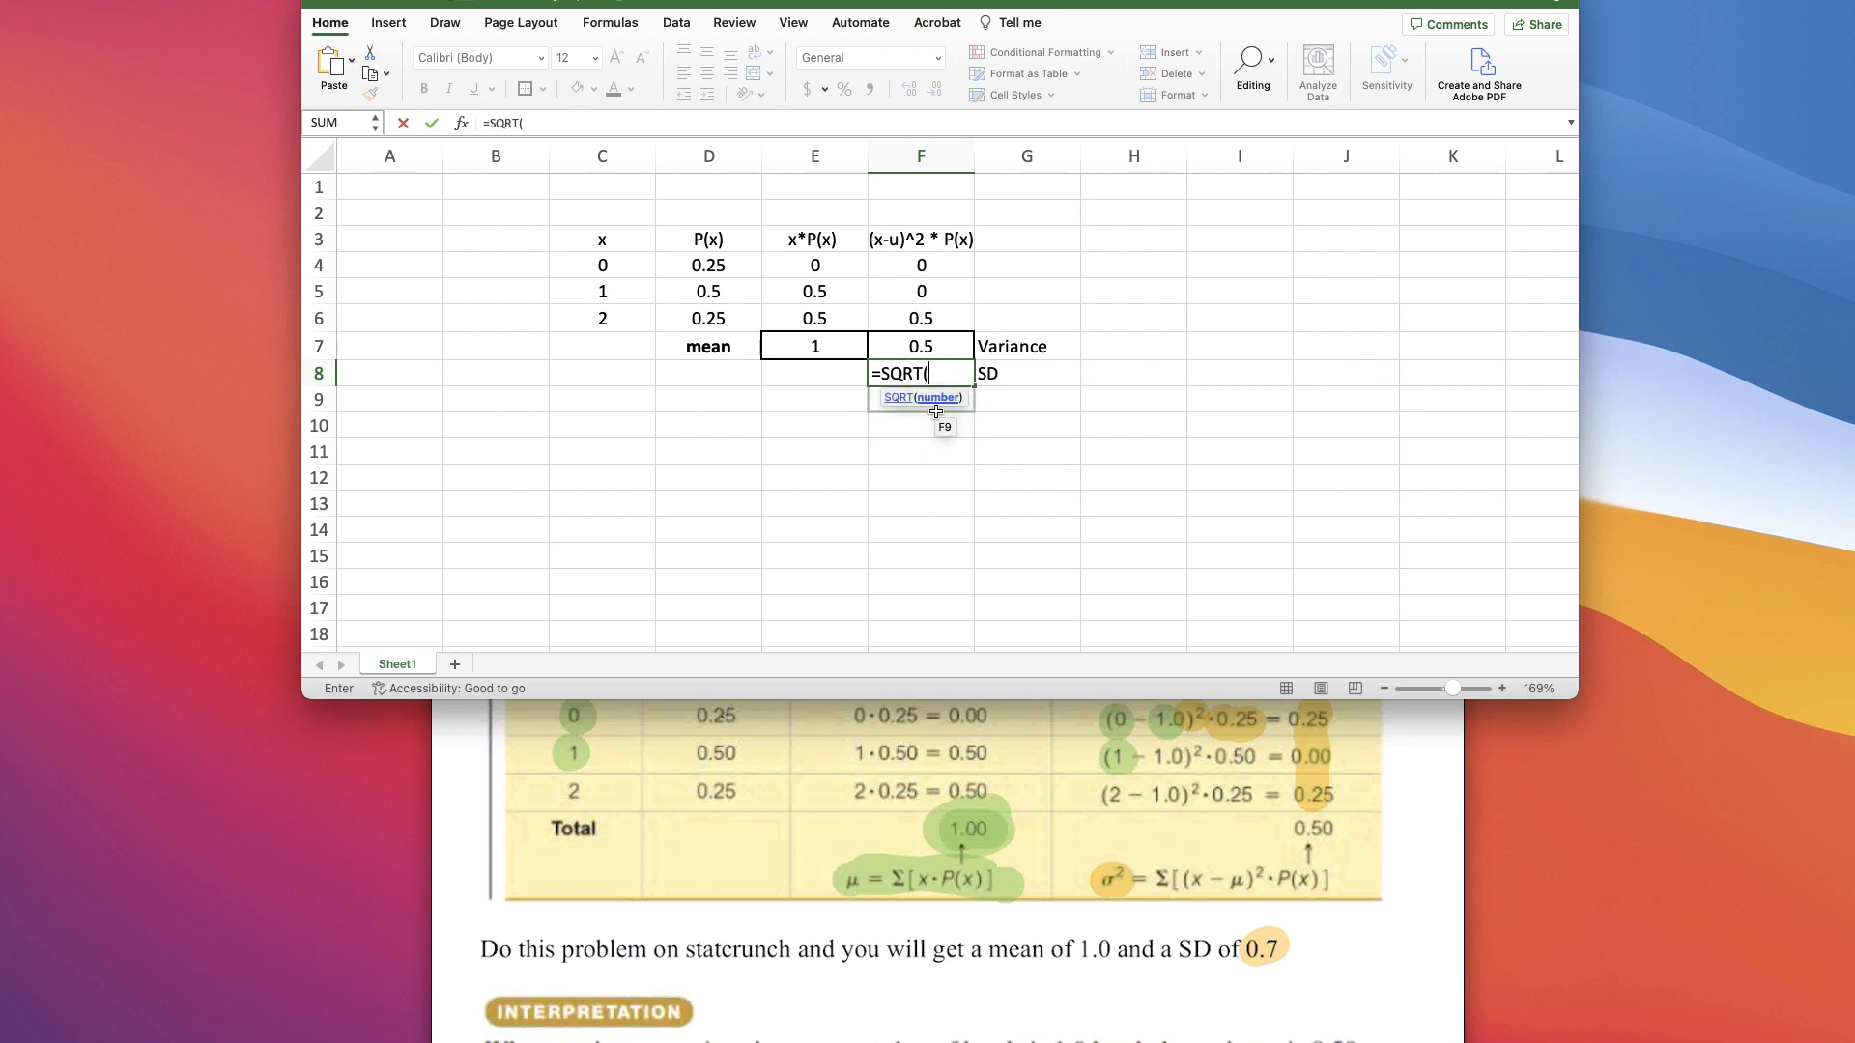
left_click(952, 345)
type(")")
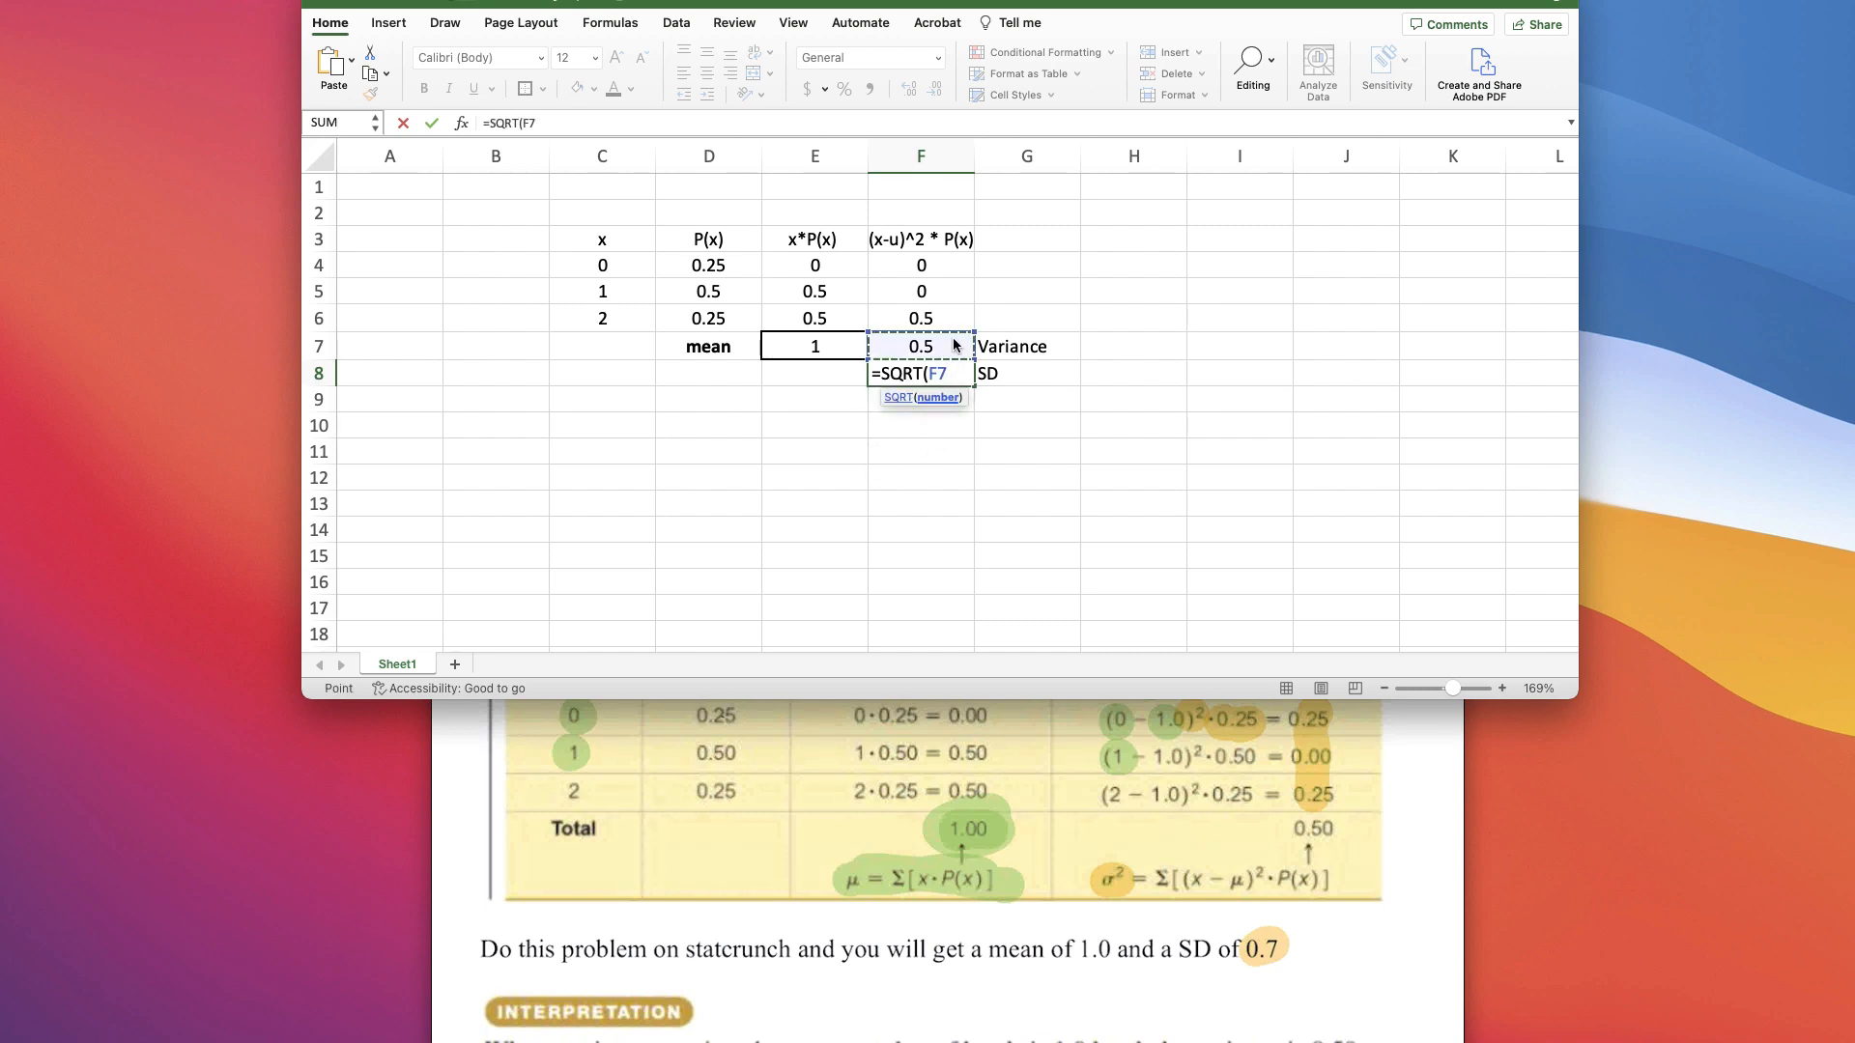
key("Return")
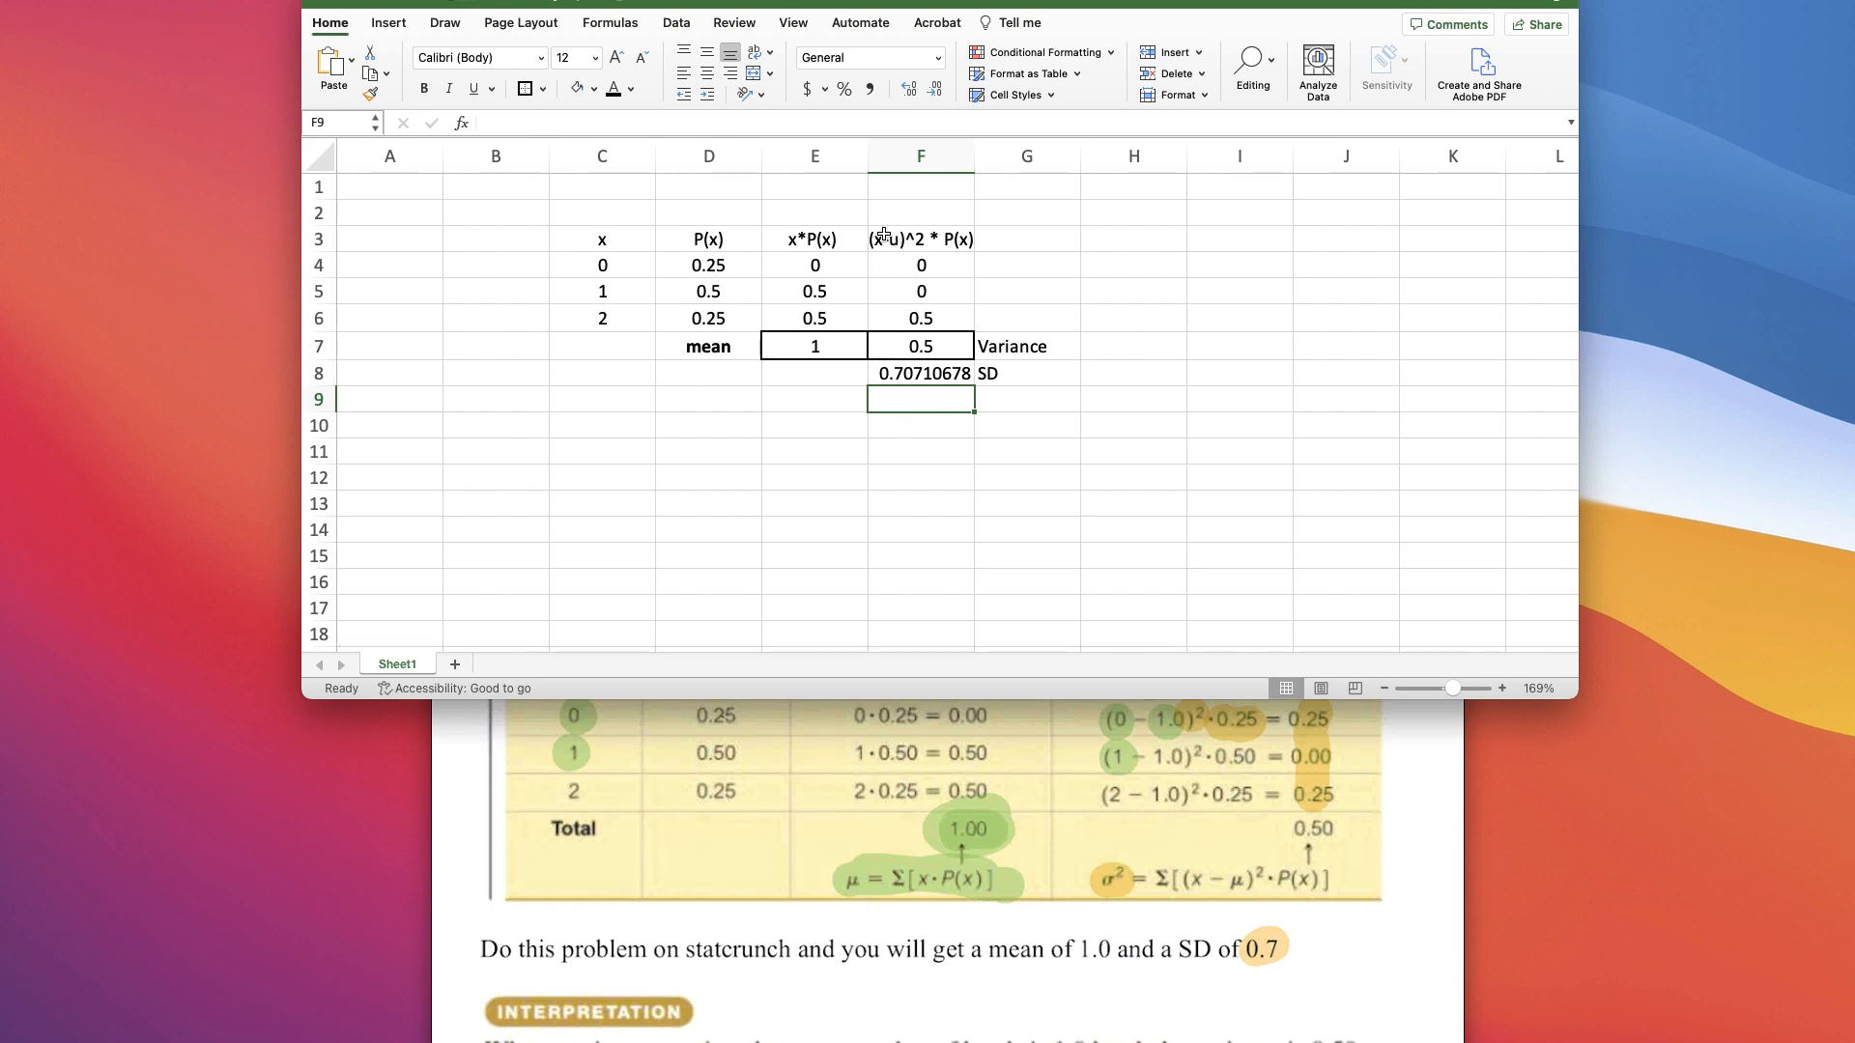
- Examine which cells the formula in F4 refers to, leaving the formula as it is
key("Up")
key("Up")
key("Up")
key("Up")
key("Up")
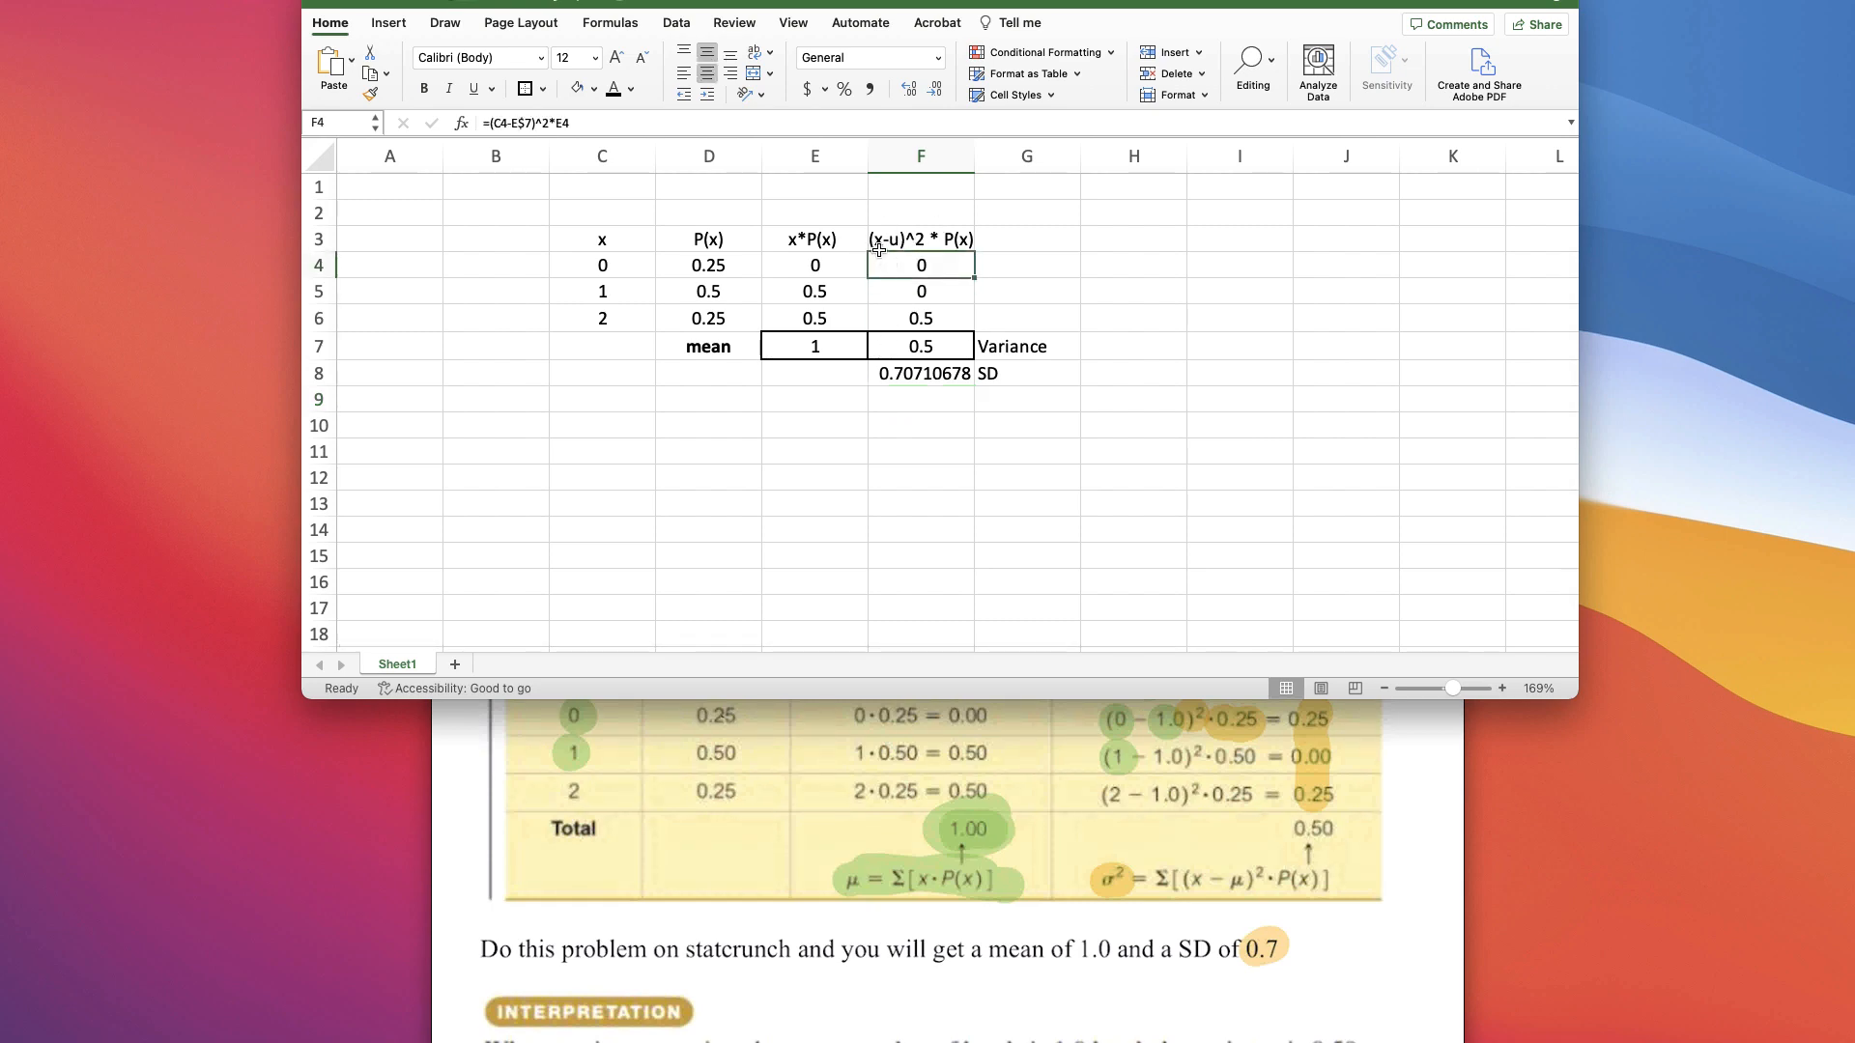
left_click(541, 124)
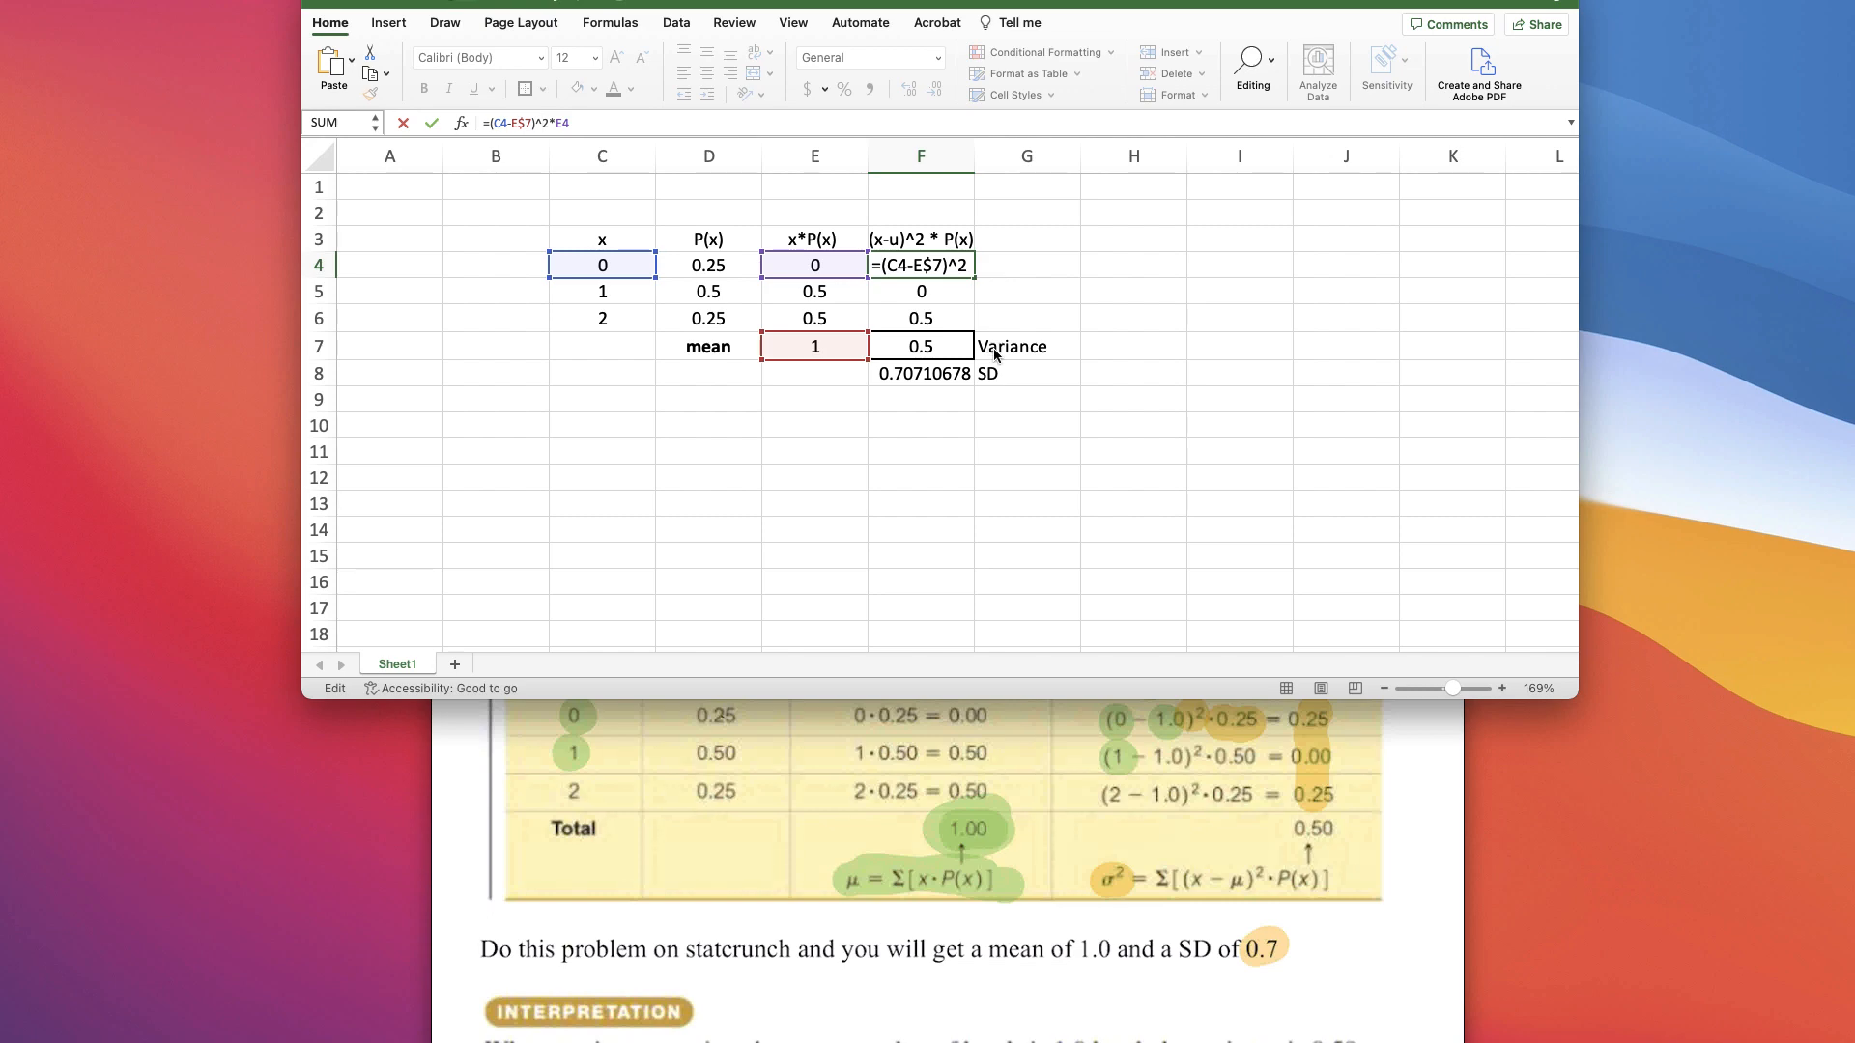
key("Return")
- Bring the worked-example notes to the front and switch to the StatCrunch browser window
left_click(1217, 768)
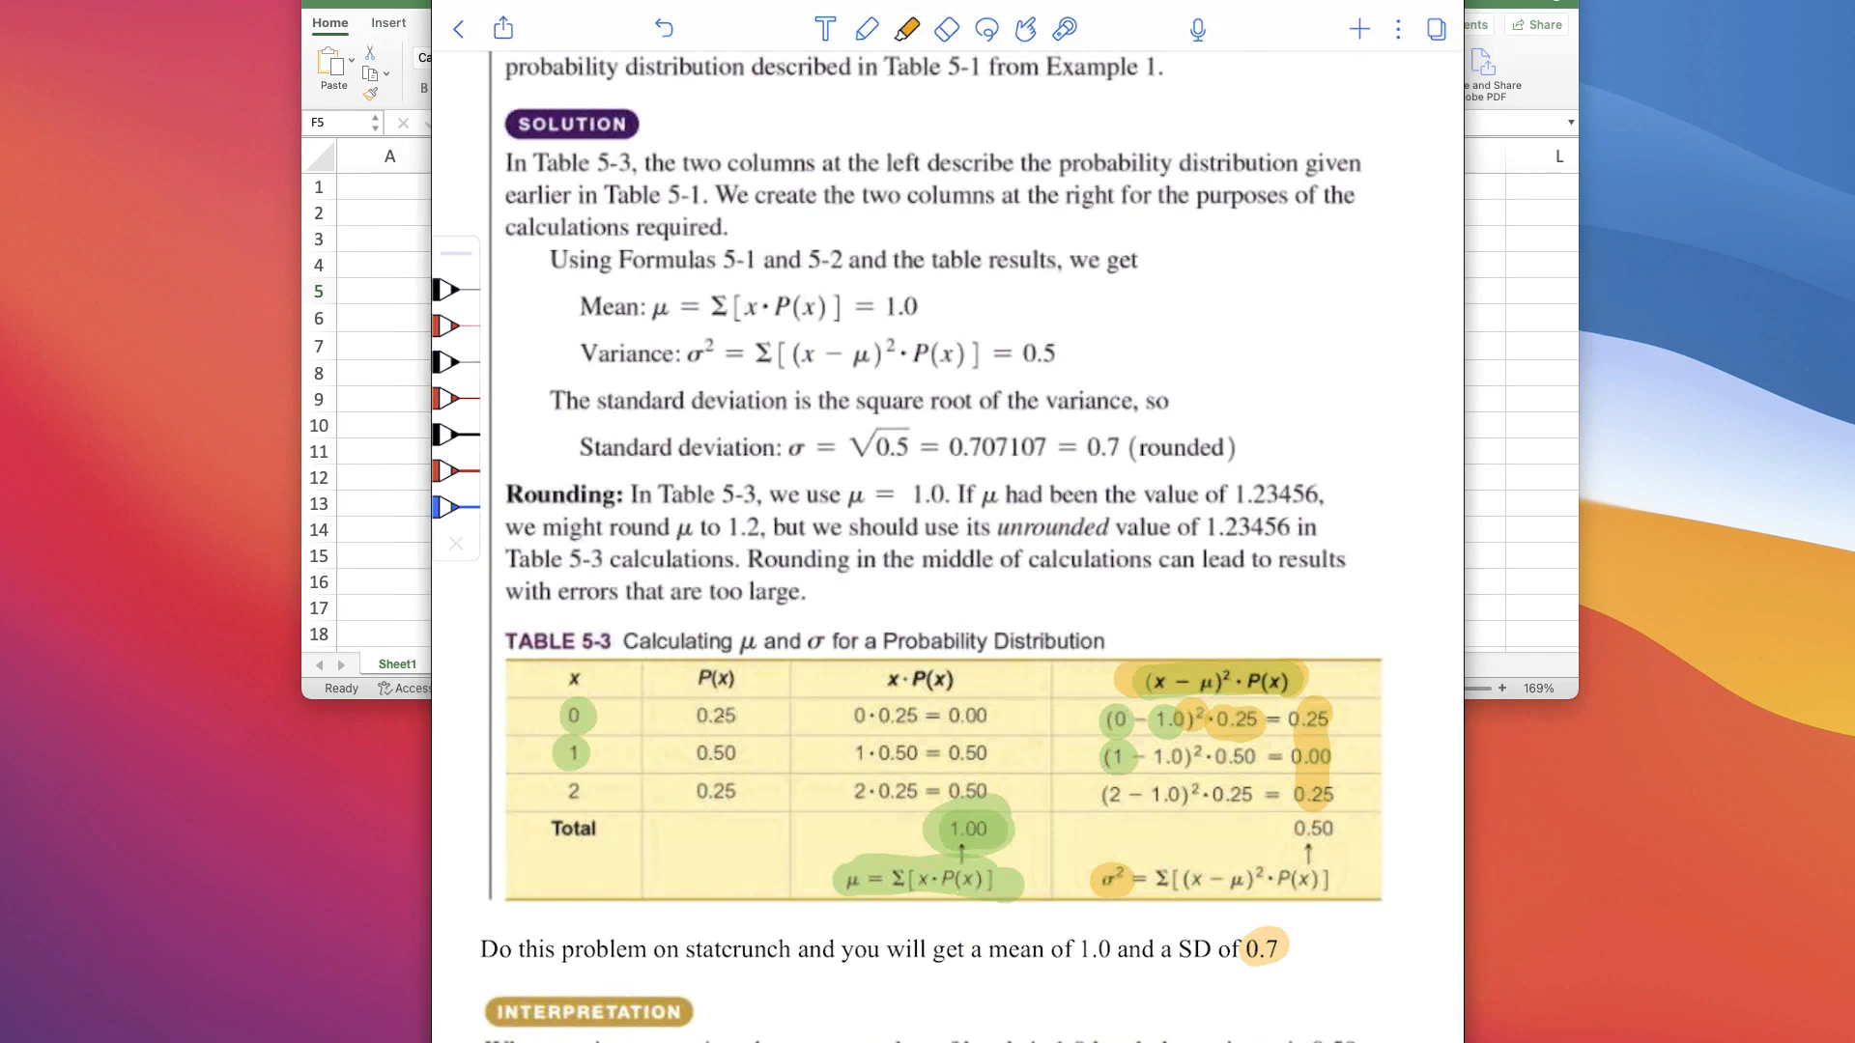
left_click_drag(1720, 316, 256, 31)
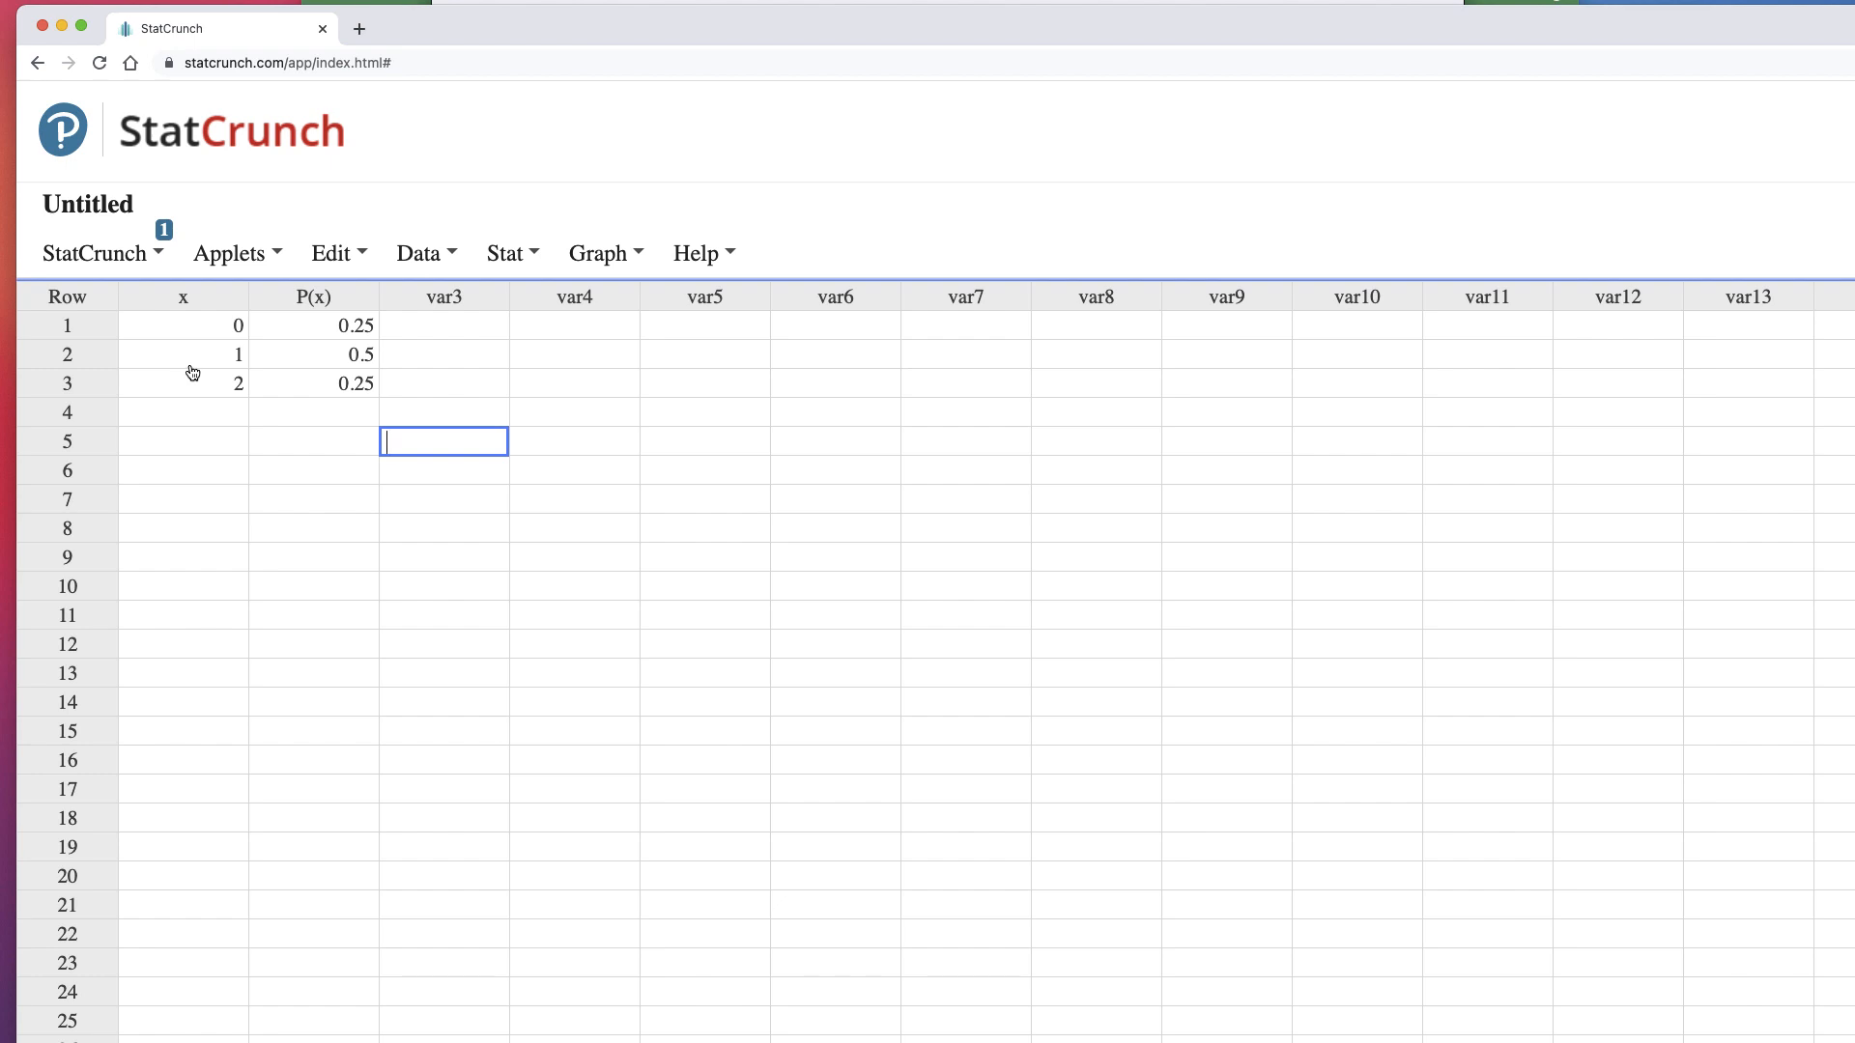
- Run the custom calculator with values in x and weights in P(x), and highlight the mean and standard deviation it gives
left_click(515, 256)
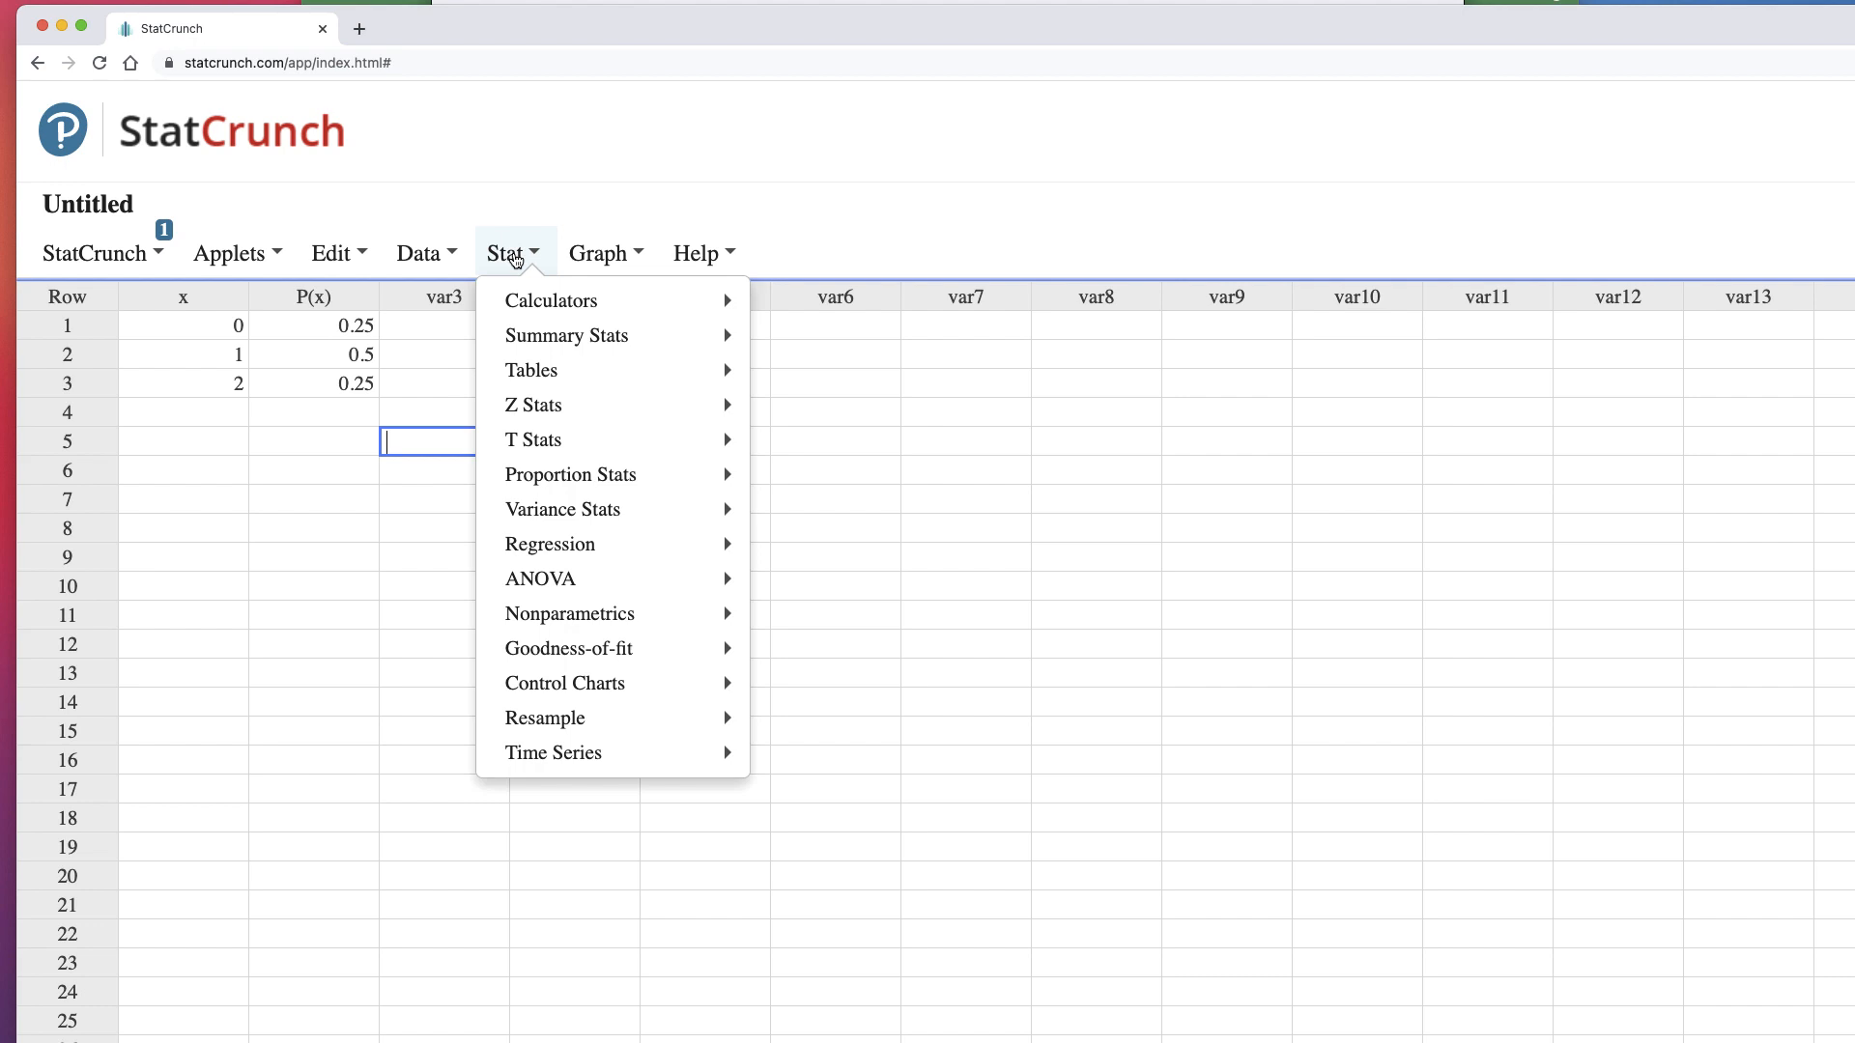
mouse_move(599, 305)
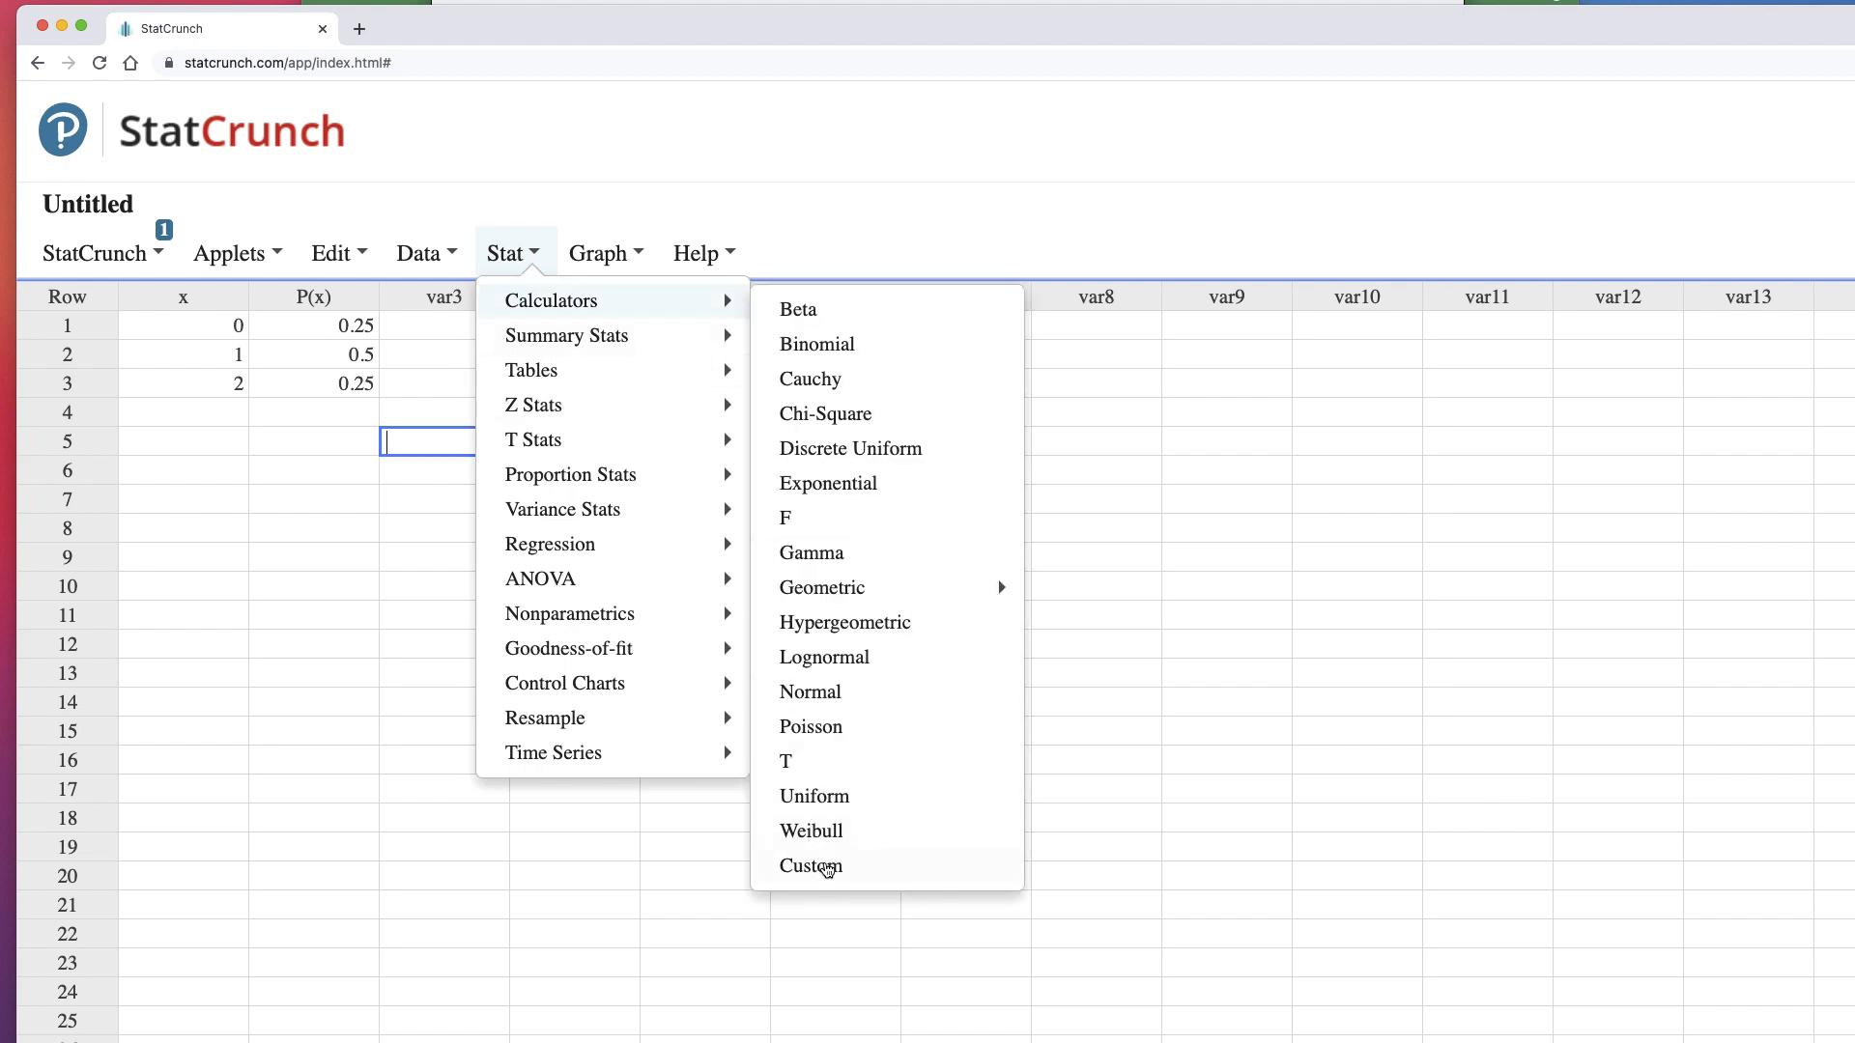
left_click(953, 868)
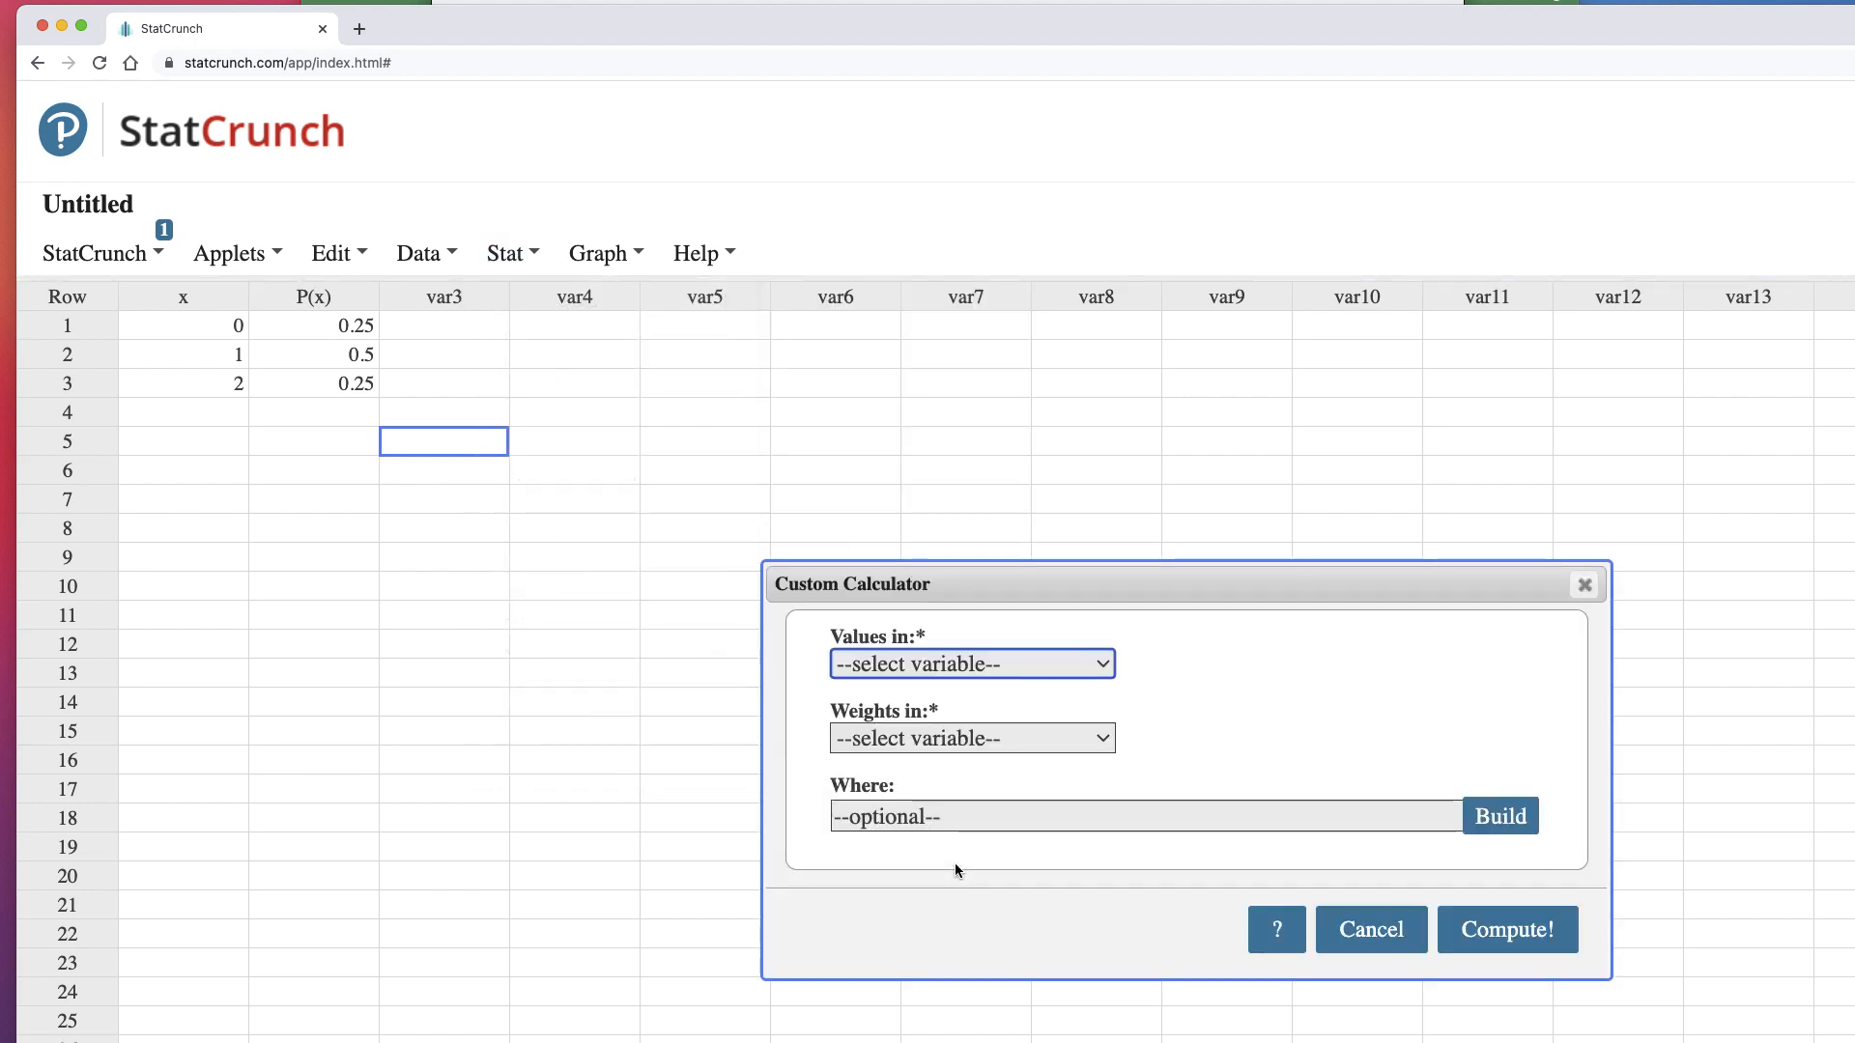
left_click(982, 674)
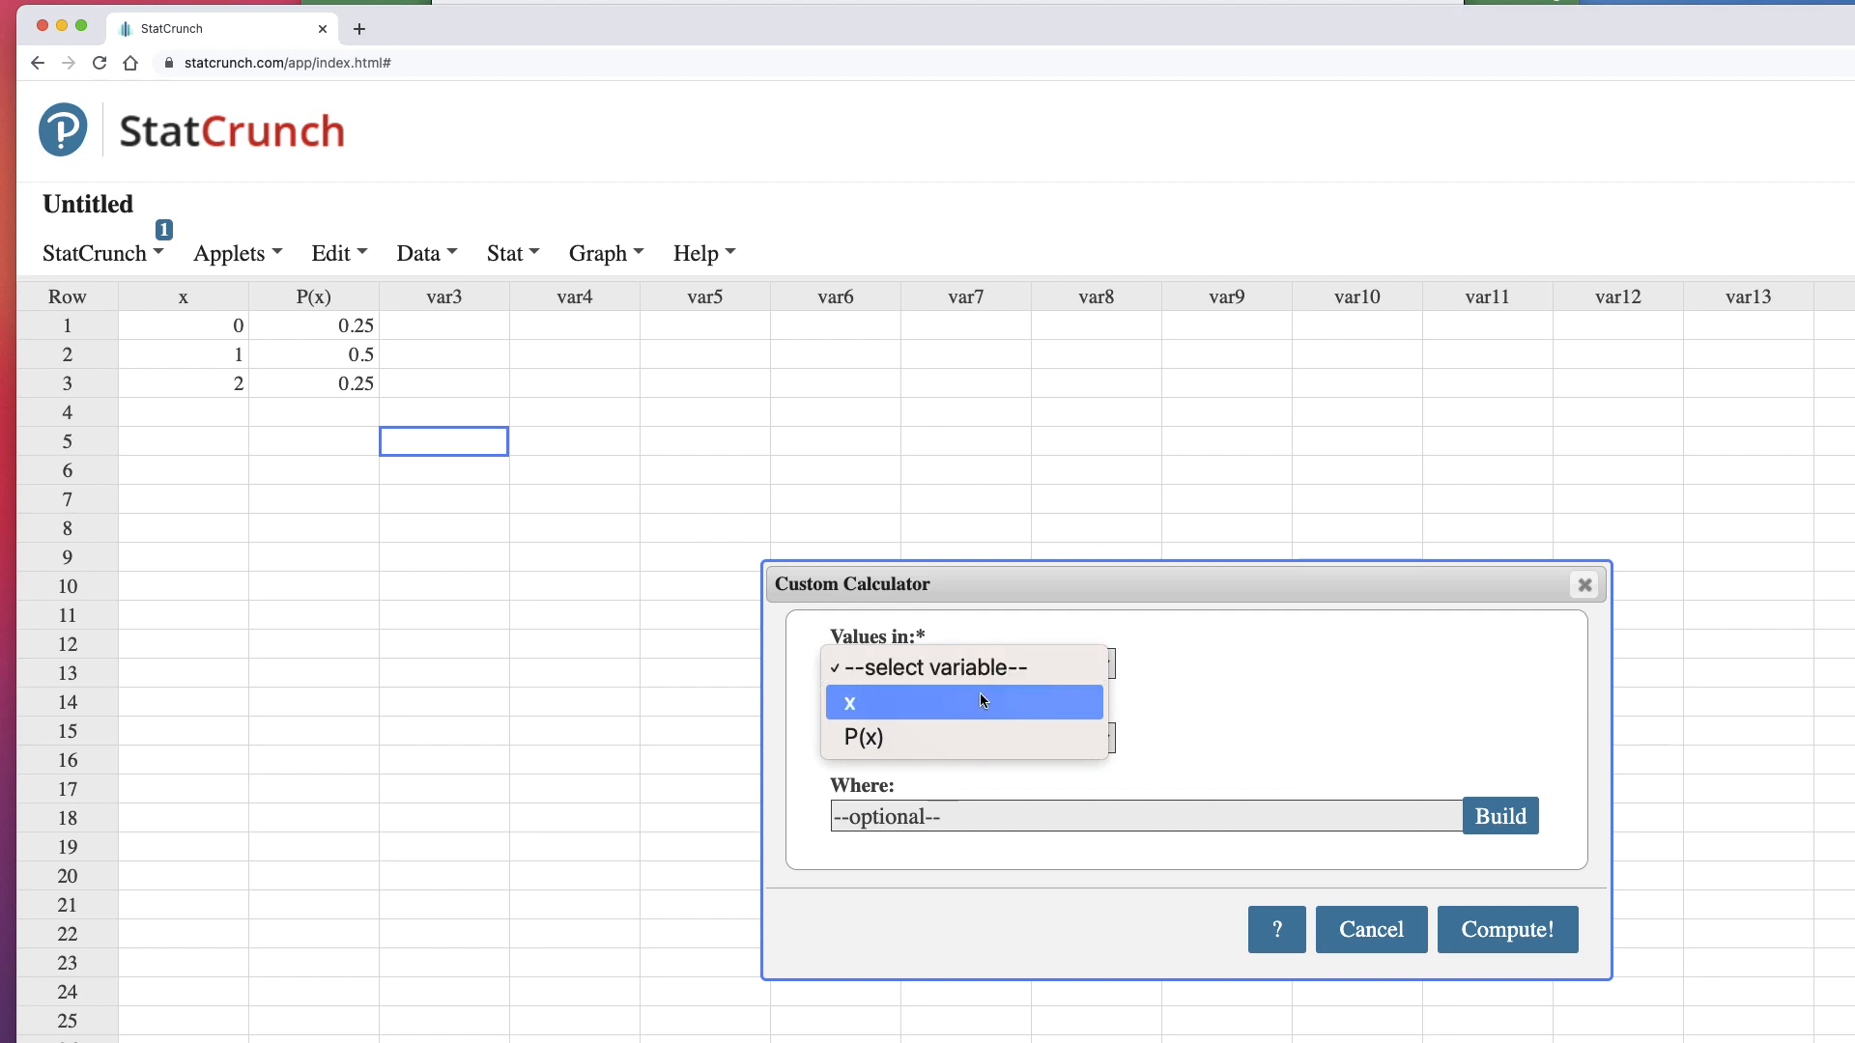
left_click(980, 695)
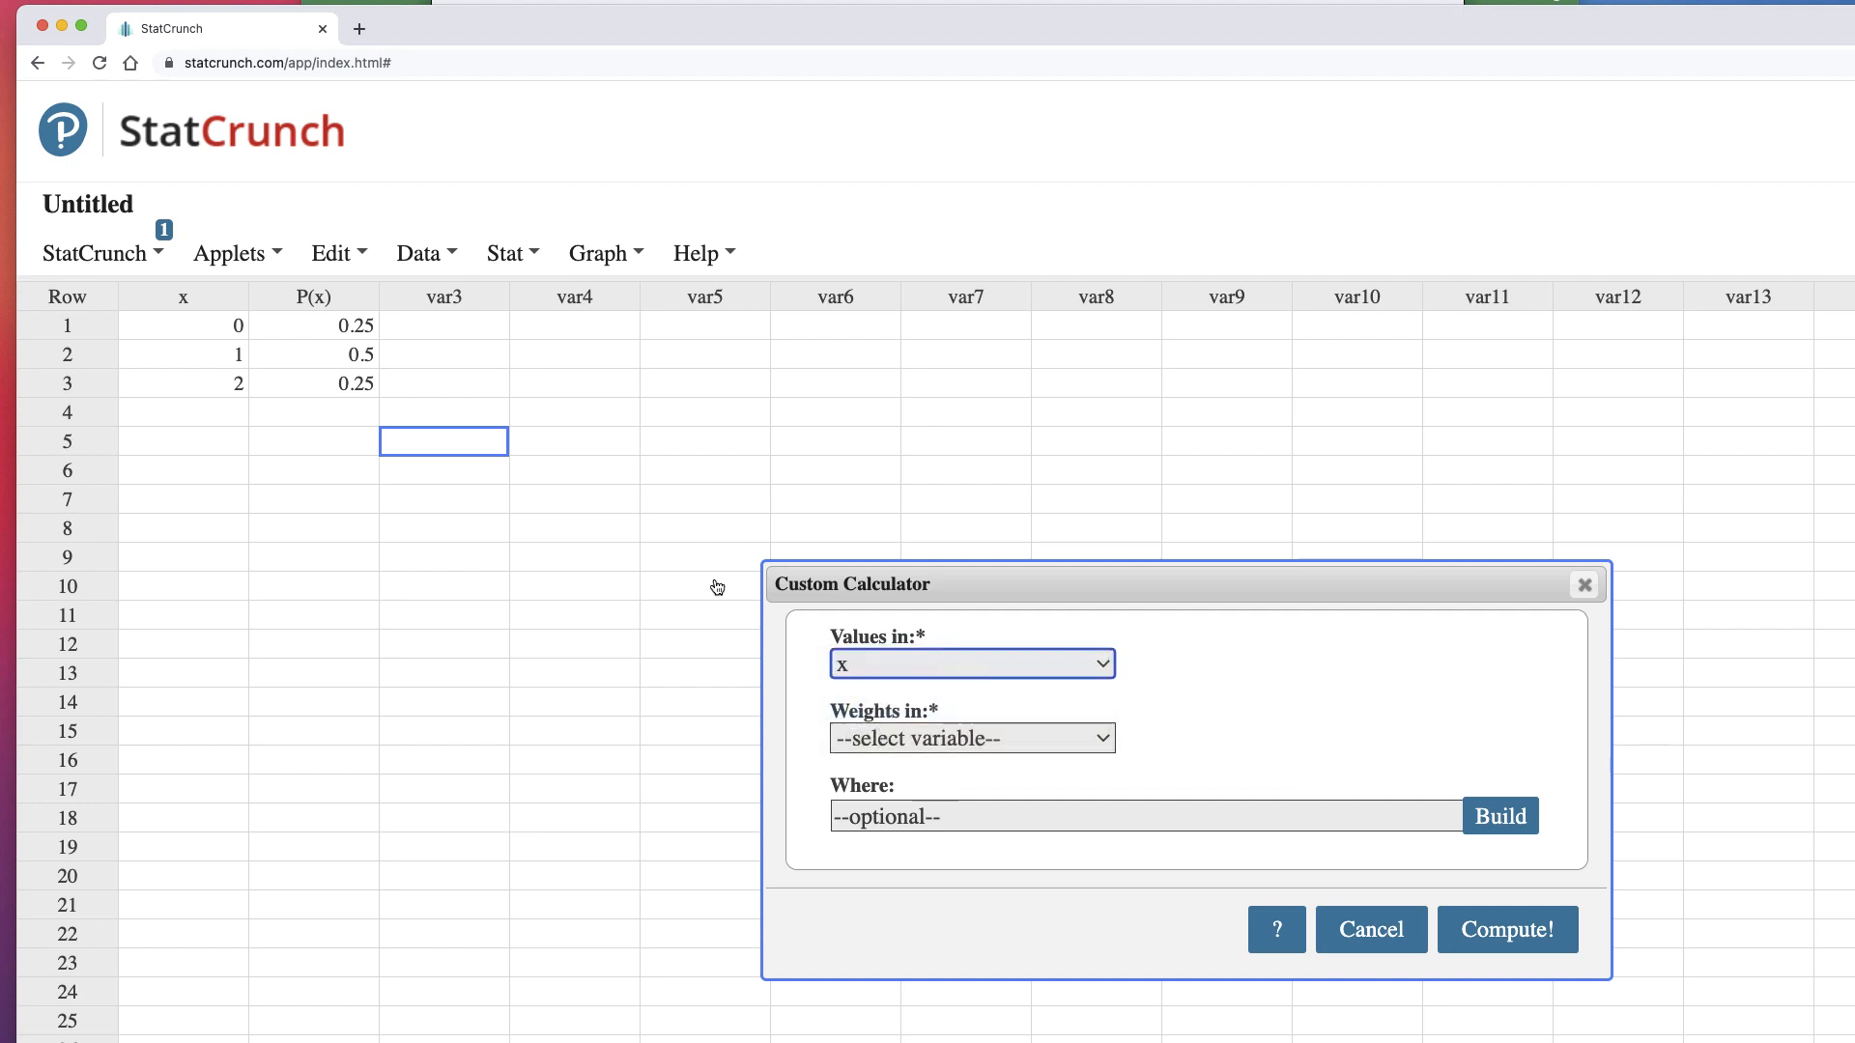
left_click(923, 740)
left_click(918, 802)
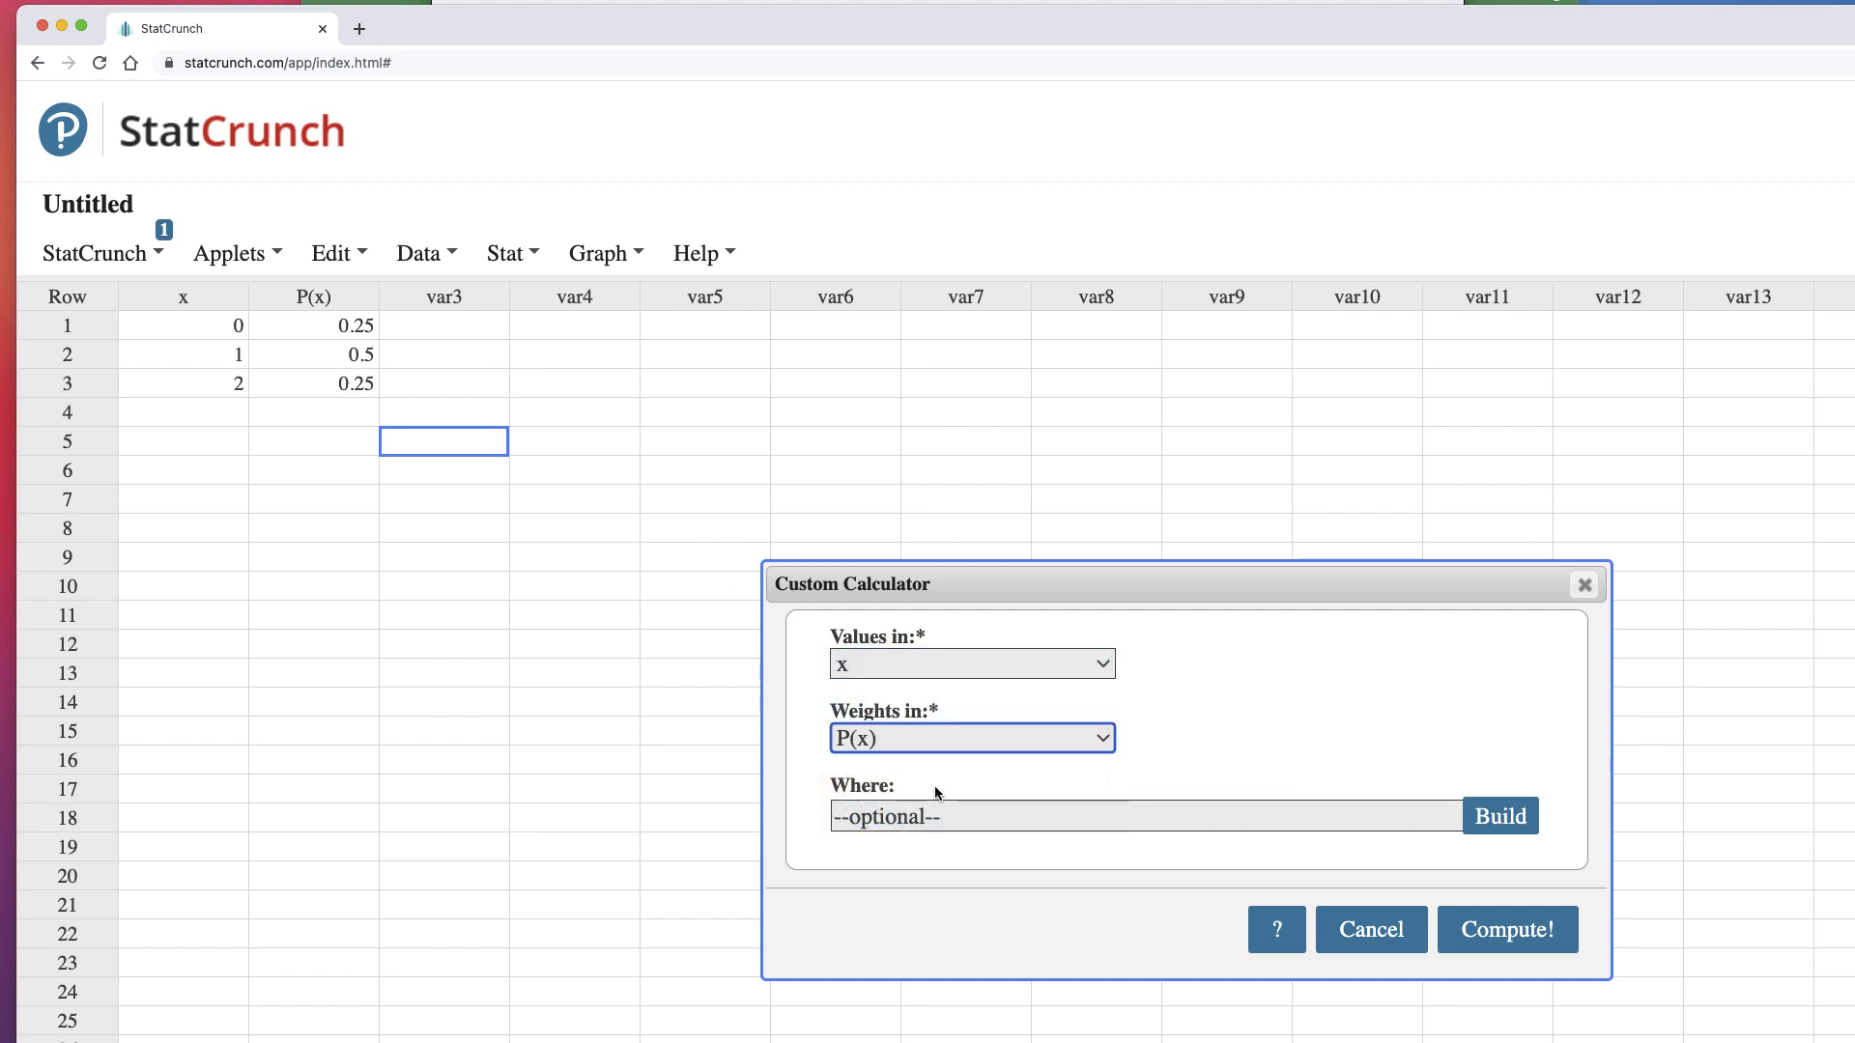
left_click(1534, 938)
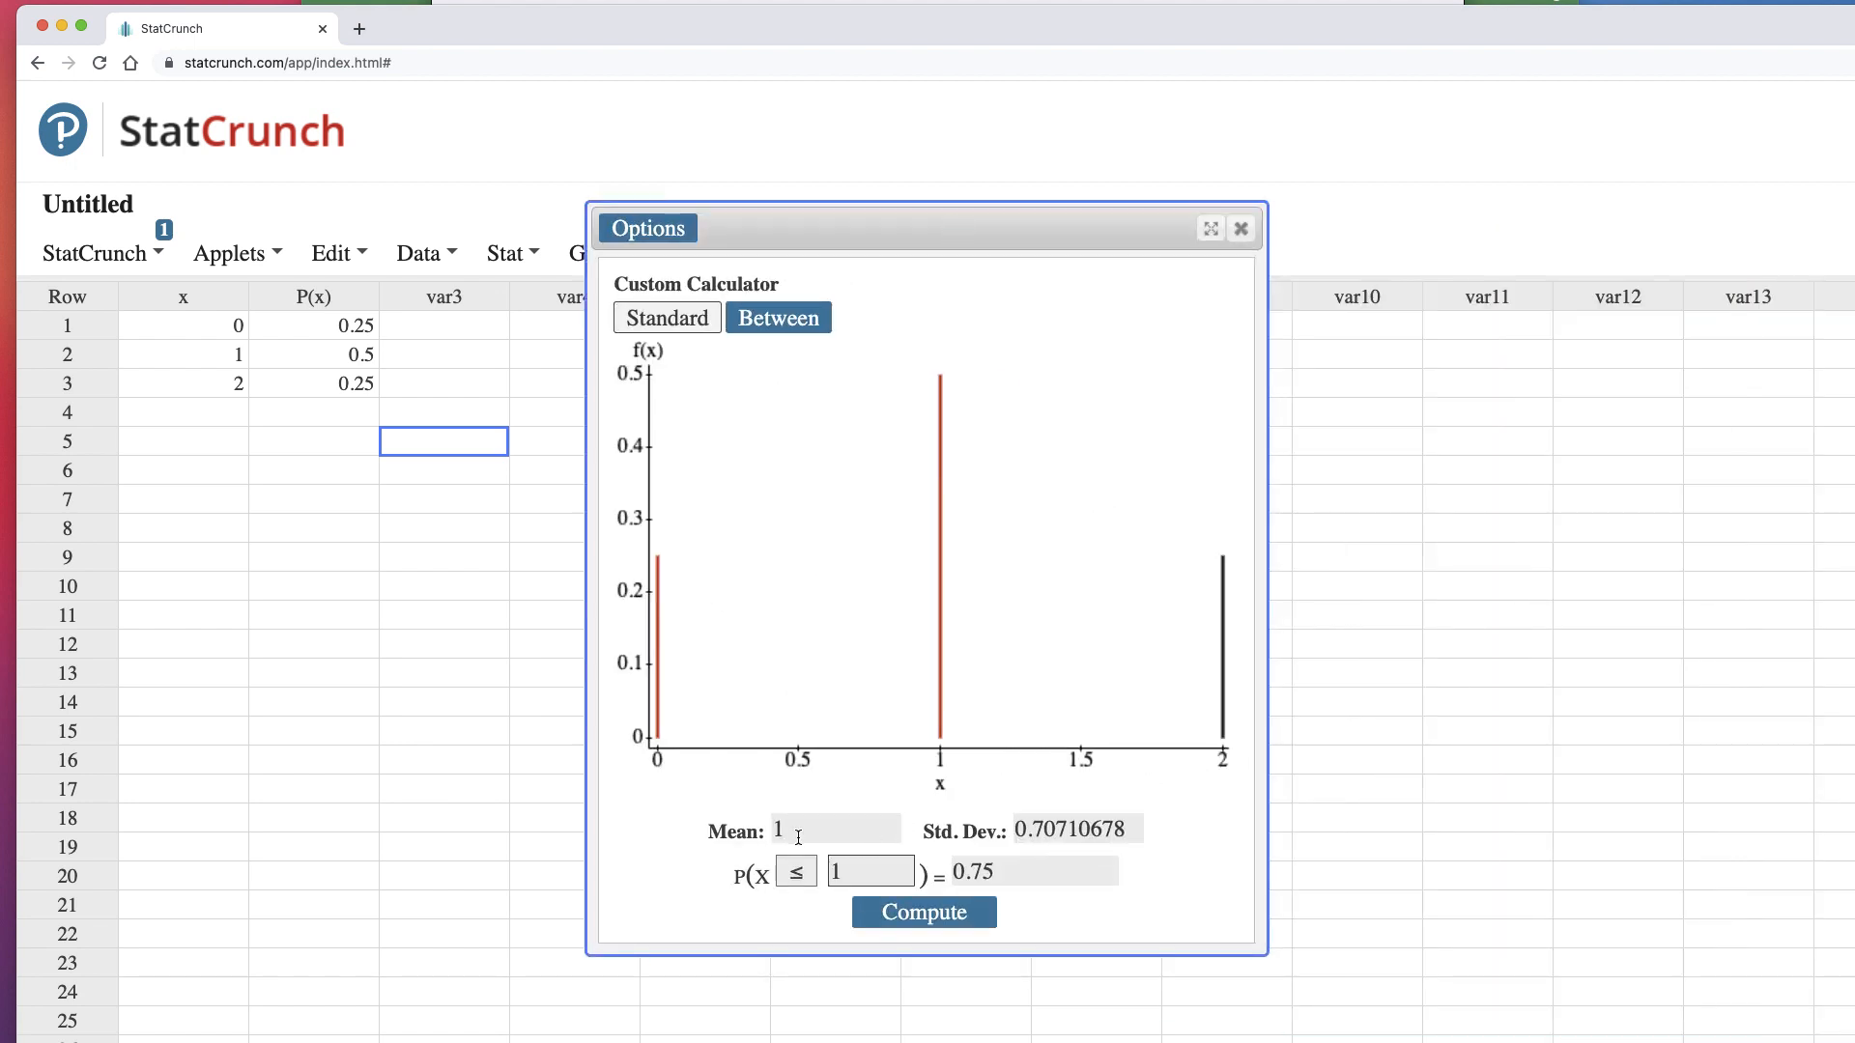
double_click(798, 837)
left_click_drag(1016, 829, 1146, 833)
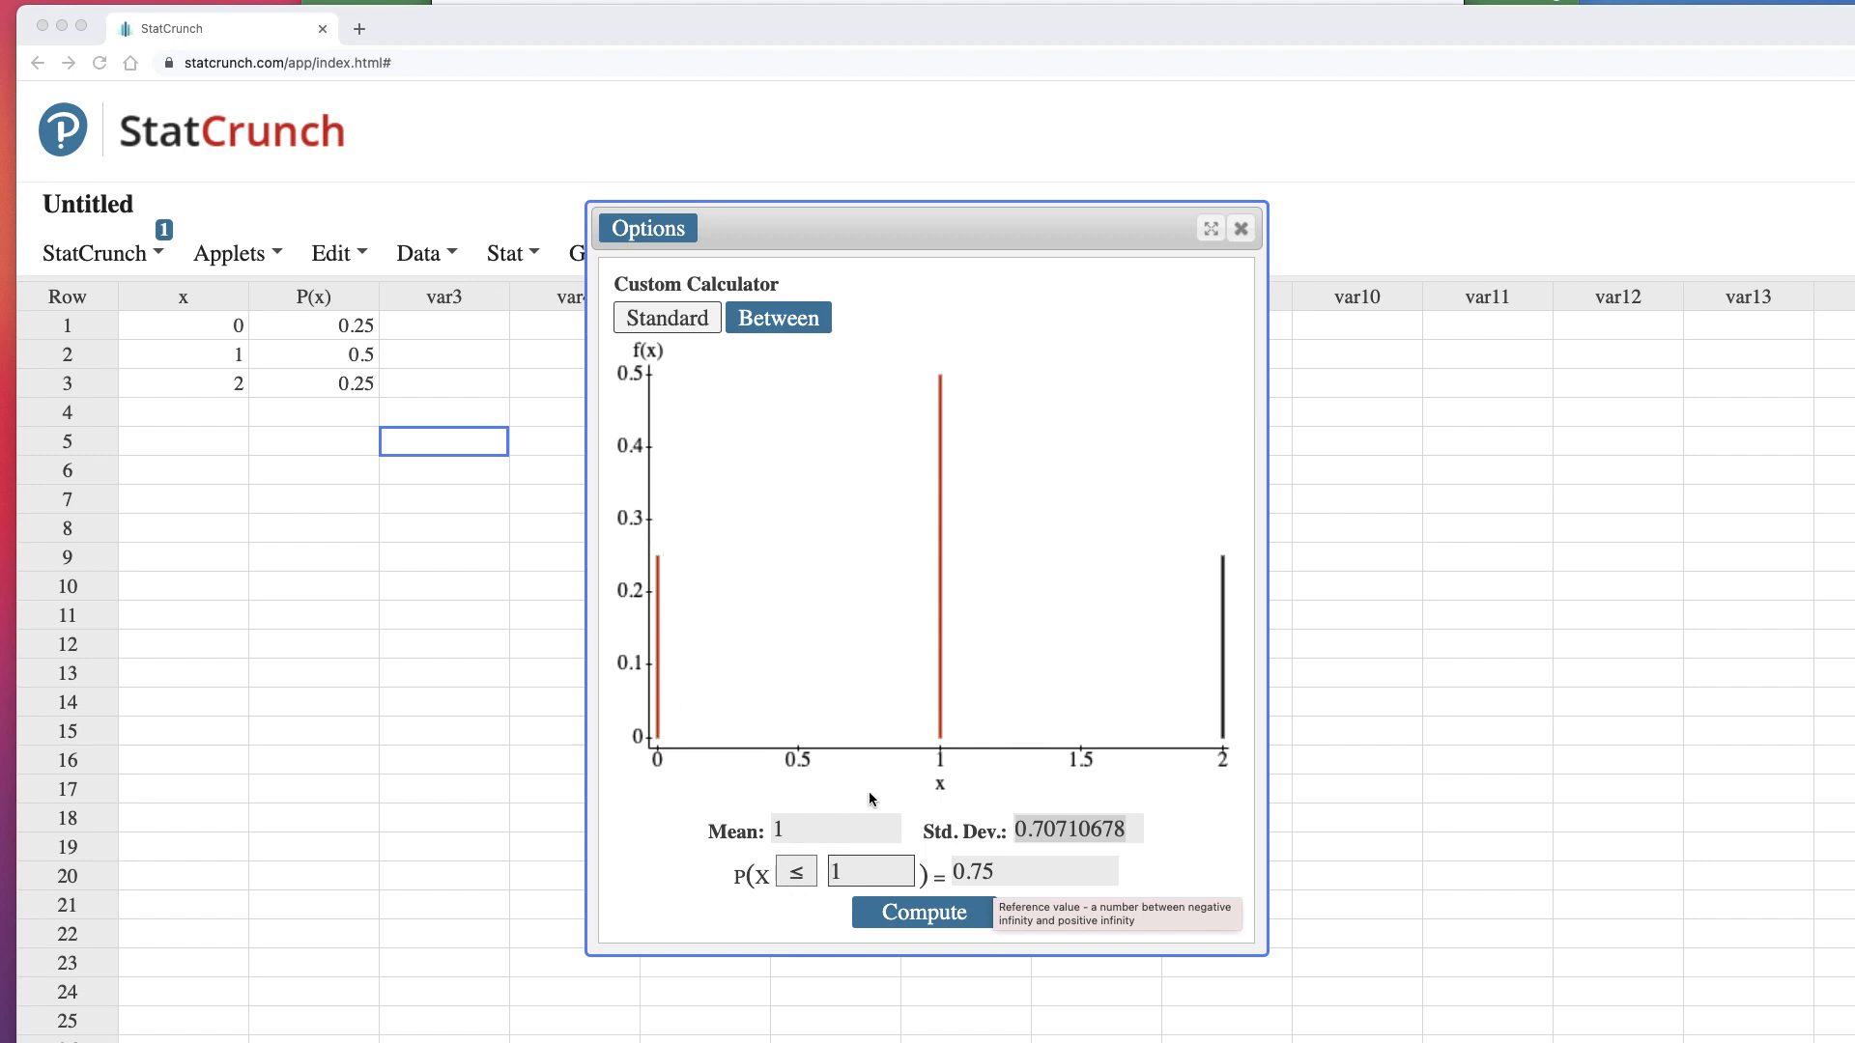
- Evaluate the single-value probabilities P(X = 1), P(X = 2) and P(X = 0) in the custom calculator
left_click(796, 872)
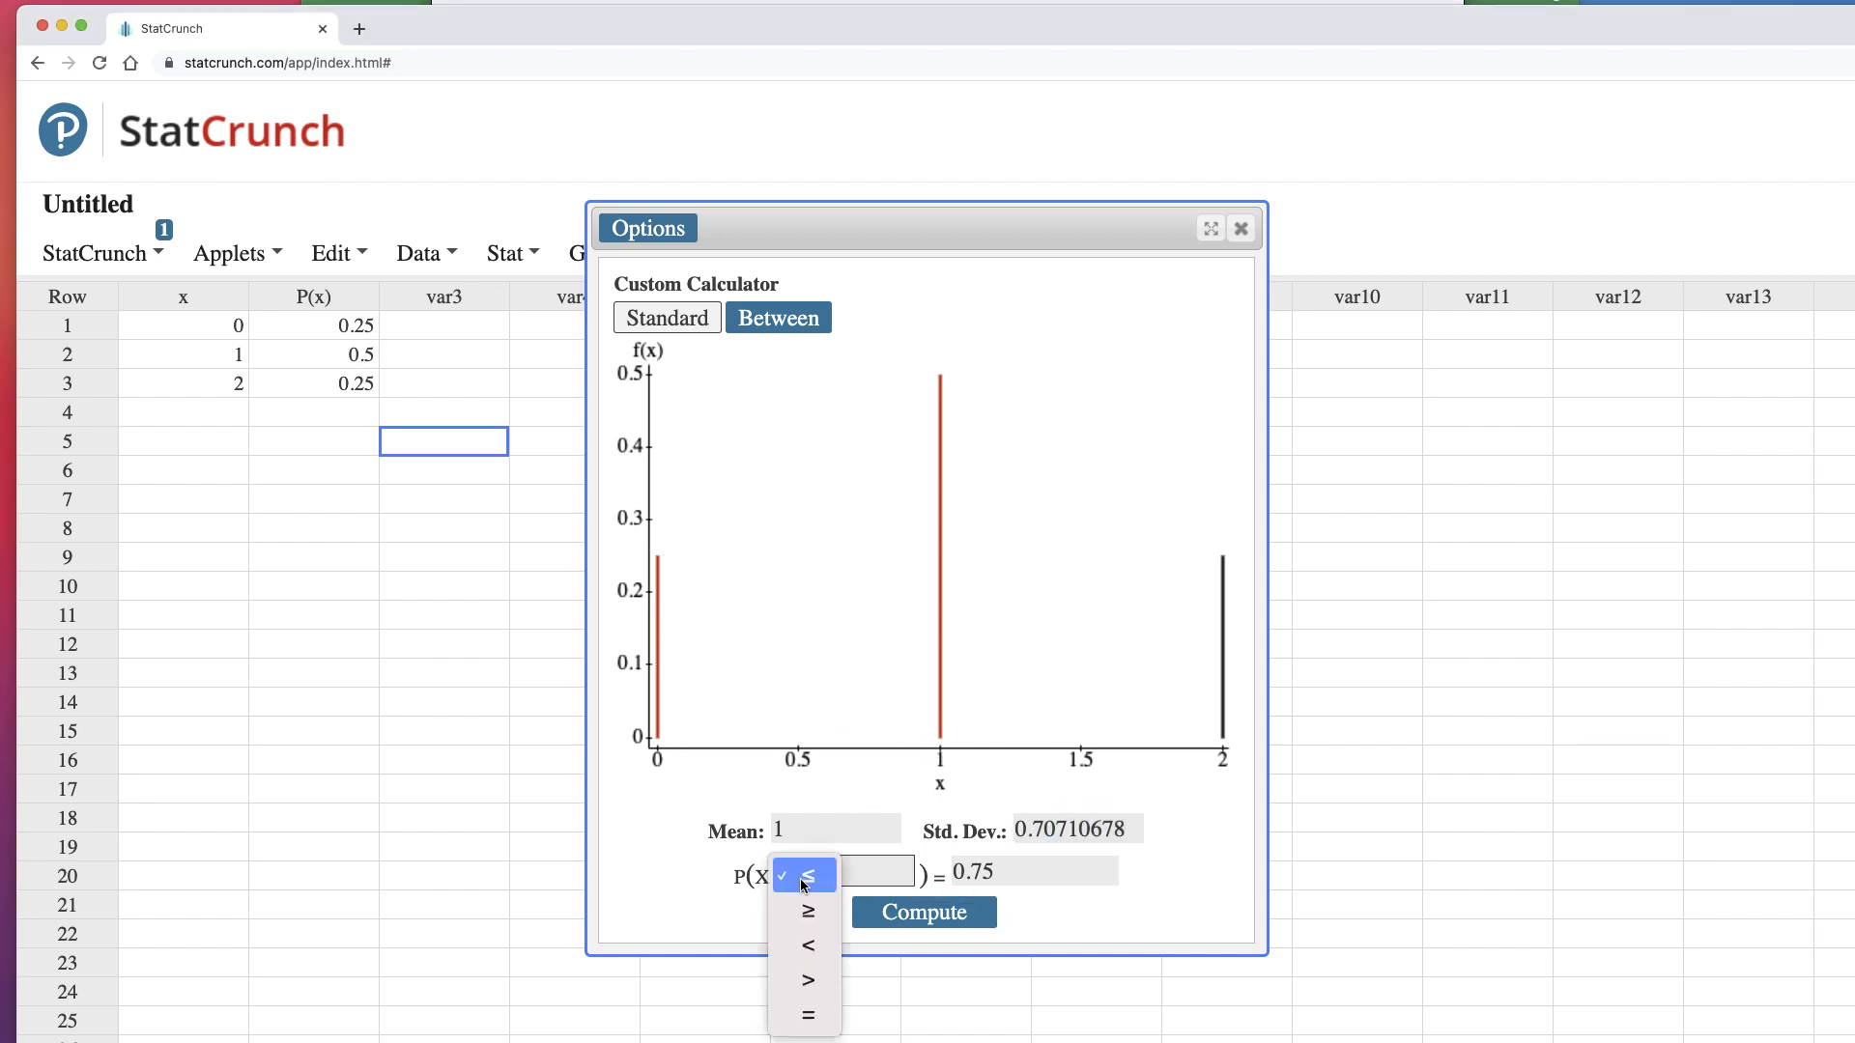
left_click(808, 1014)
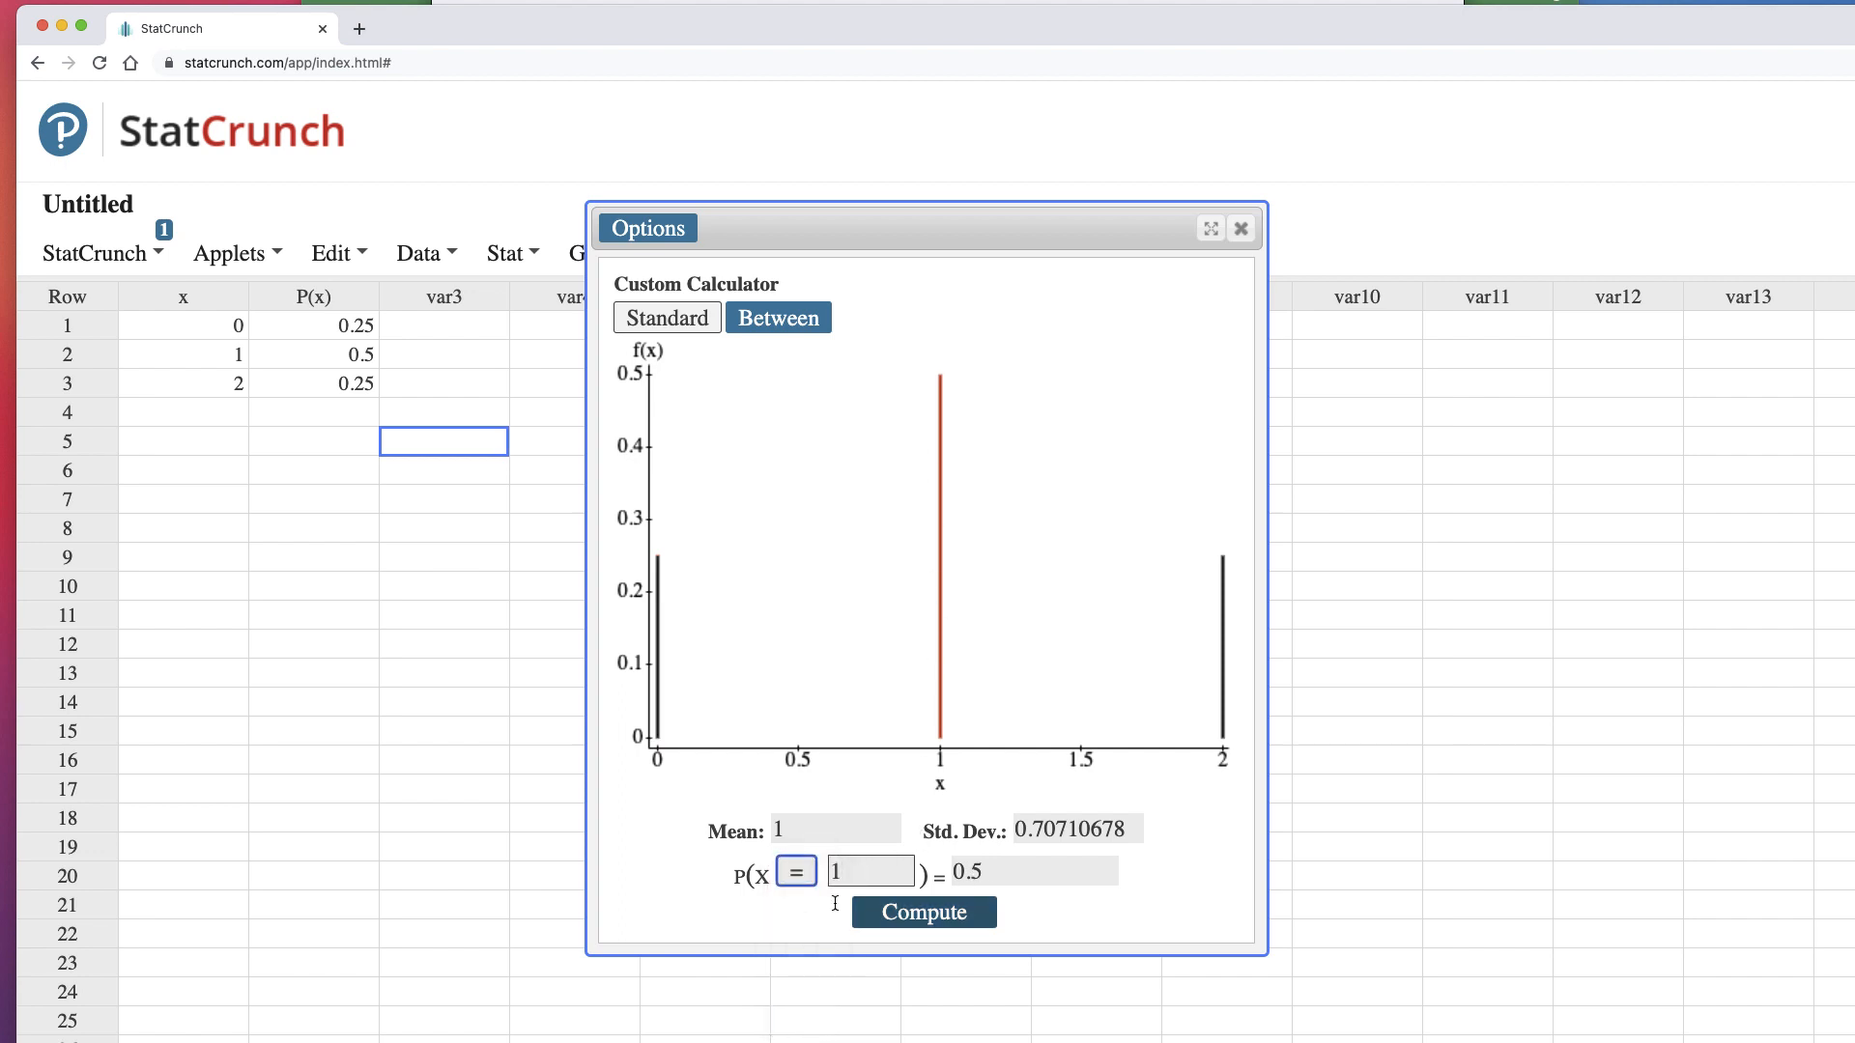
left_click(837, 874)
type("2")
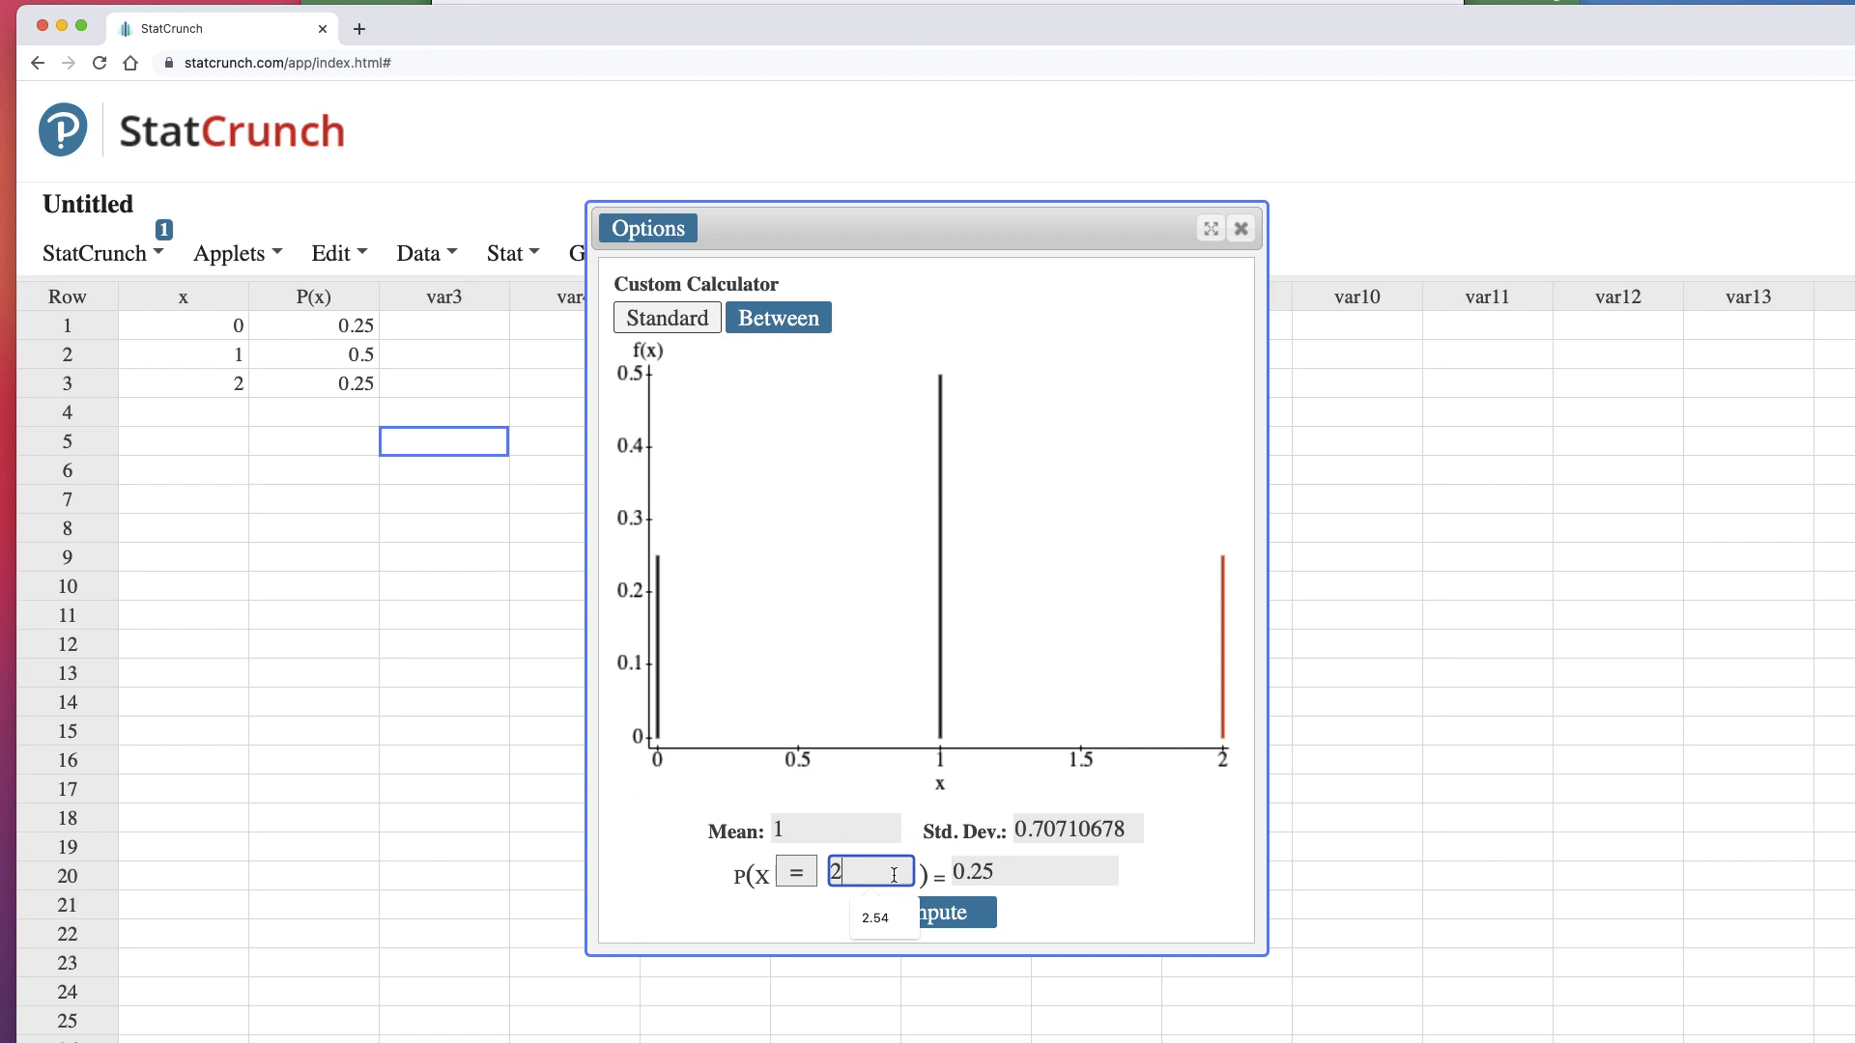
key("BackSpace")
type("0")
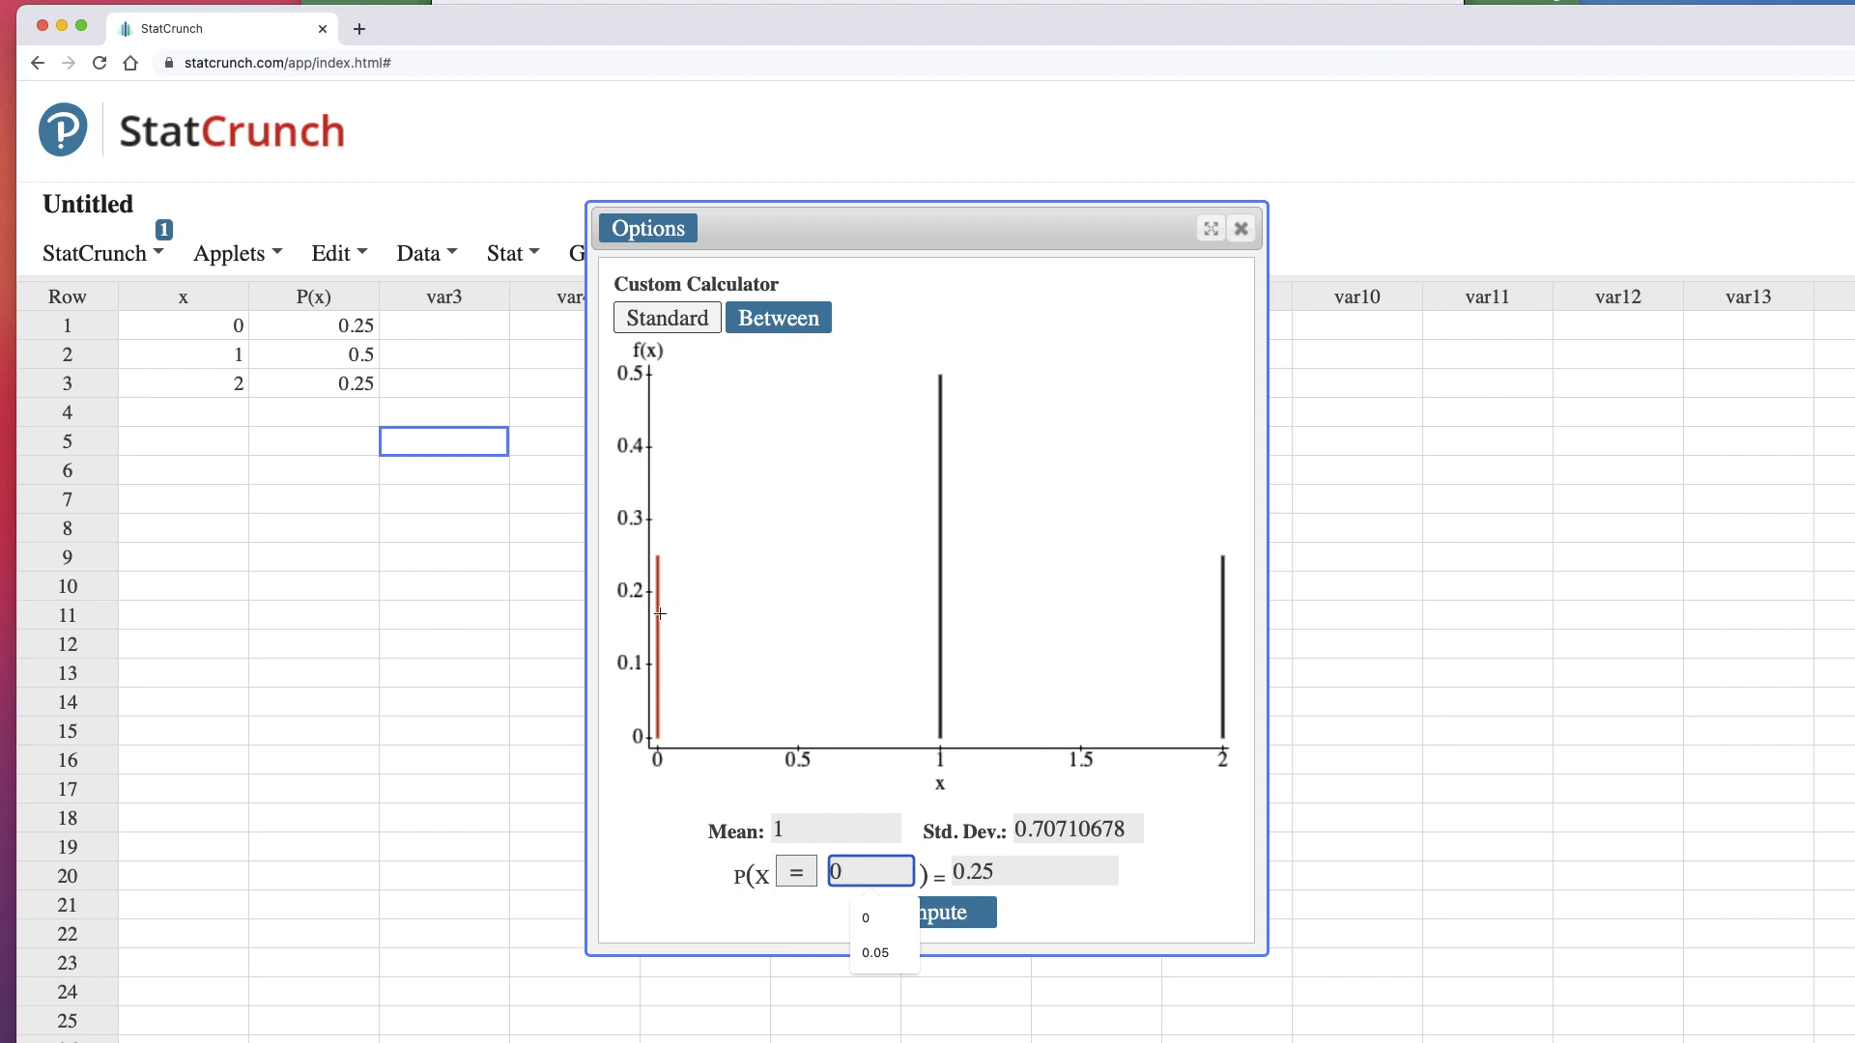
- Evaluate the cumulative probability P(X < 1) in the custom calculator, and switch the comparison to ≤ for the same value
left_click(788, 872)
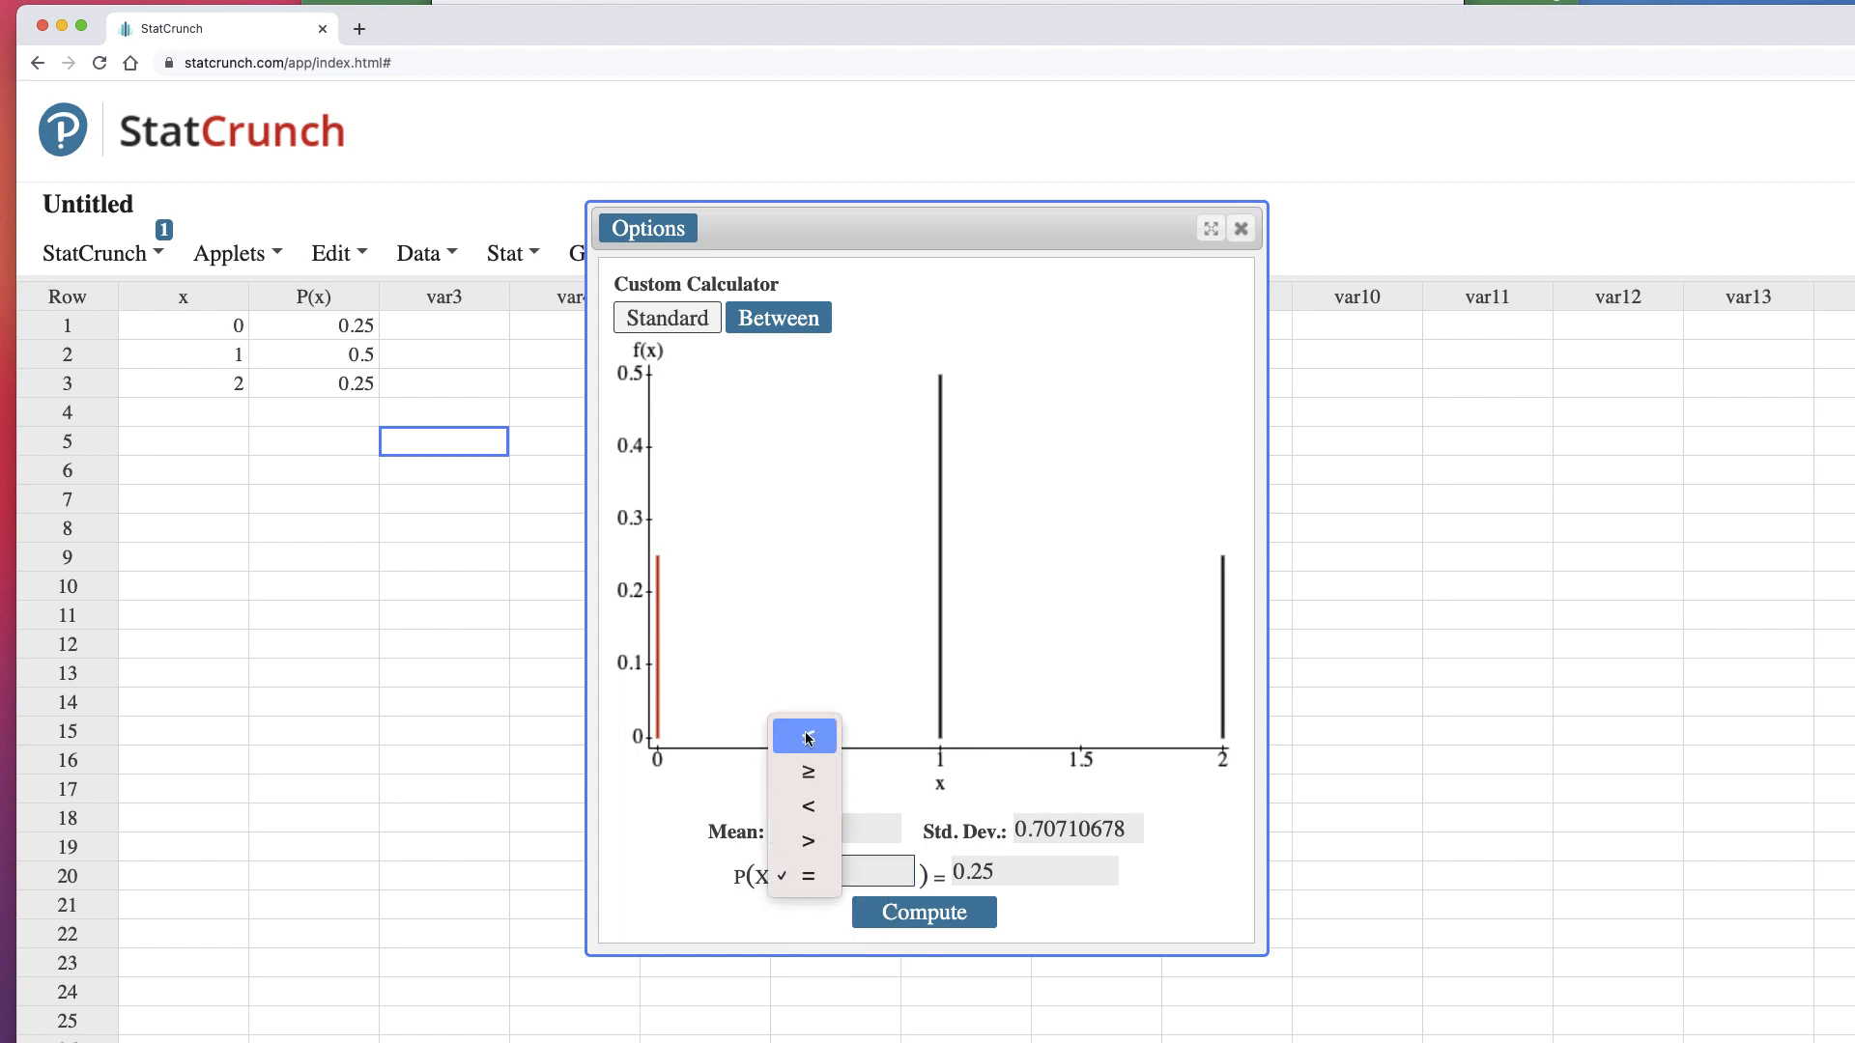
left_click(809, 807)
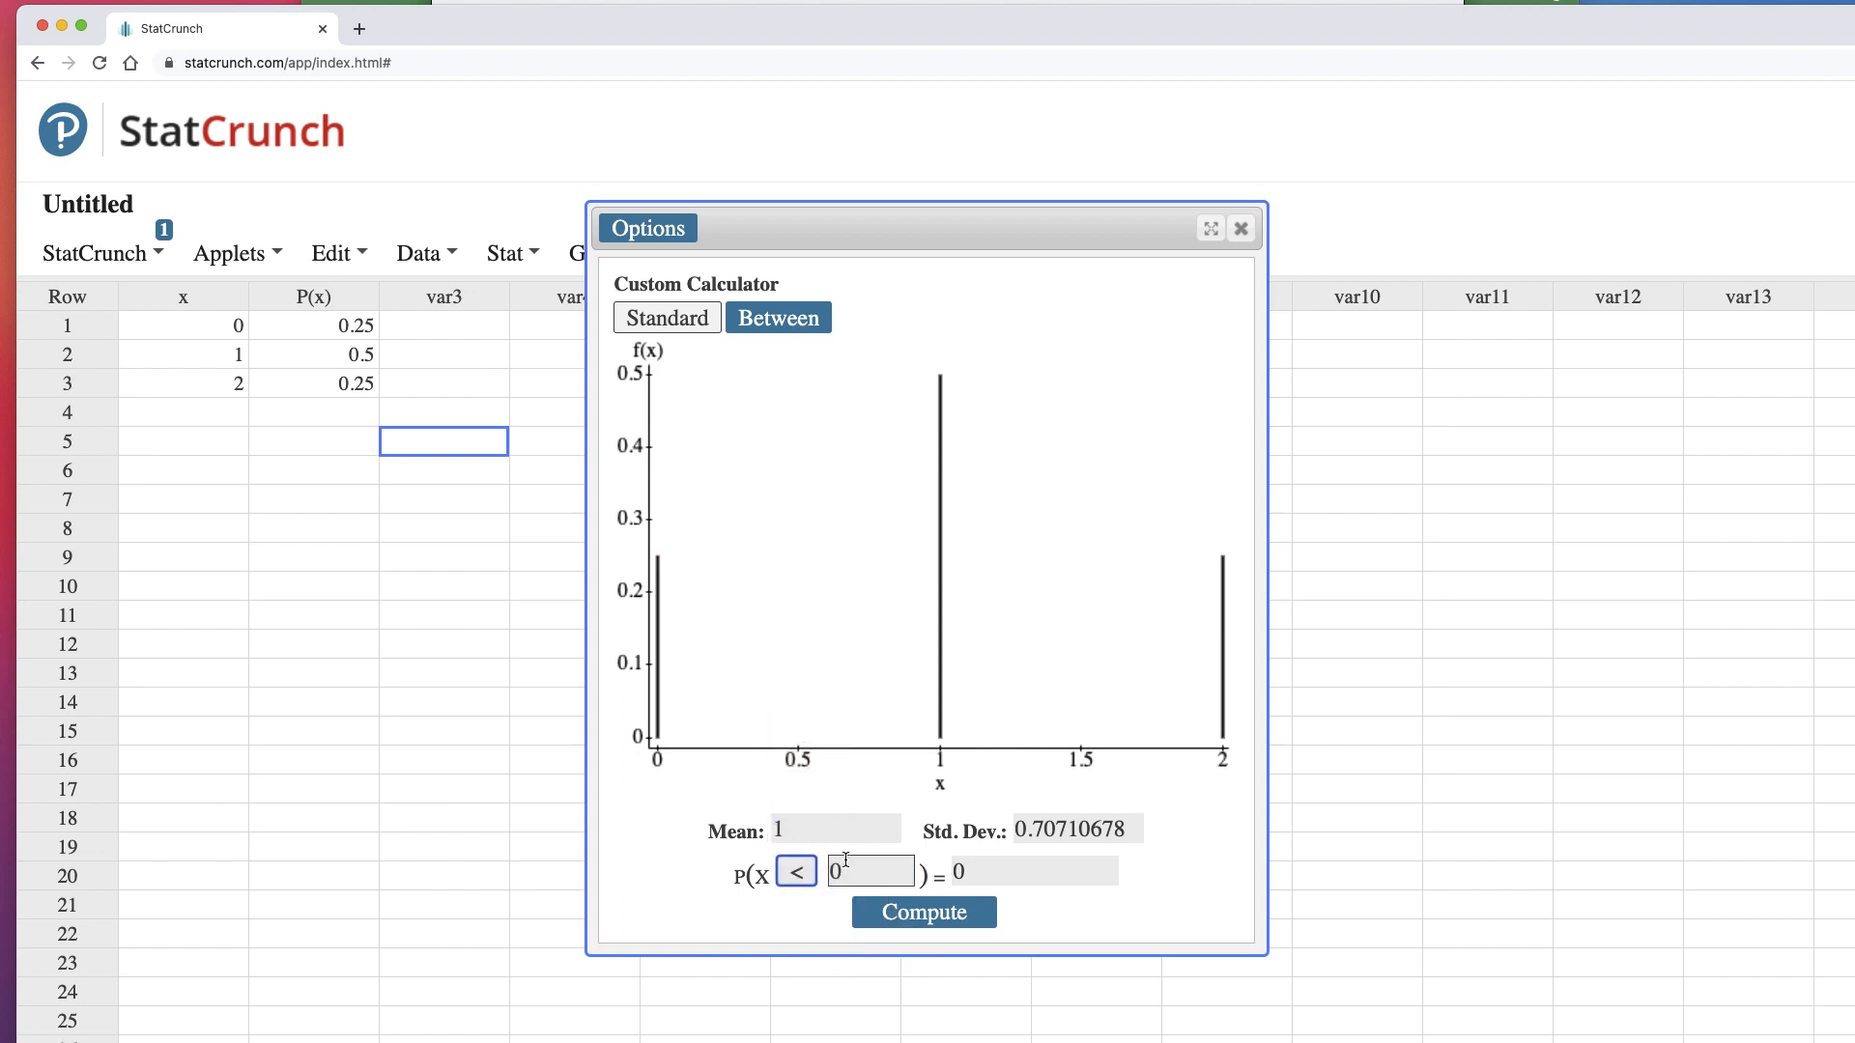
left_click(845, 861)
type("1")
key("Return")
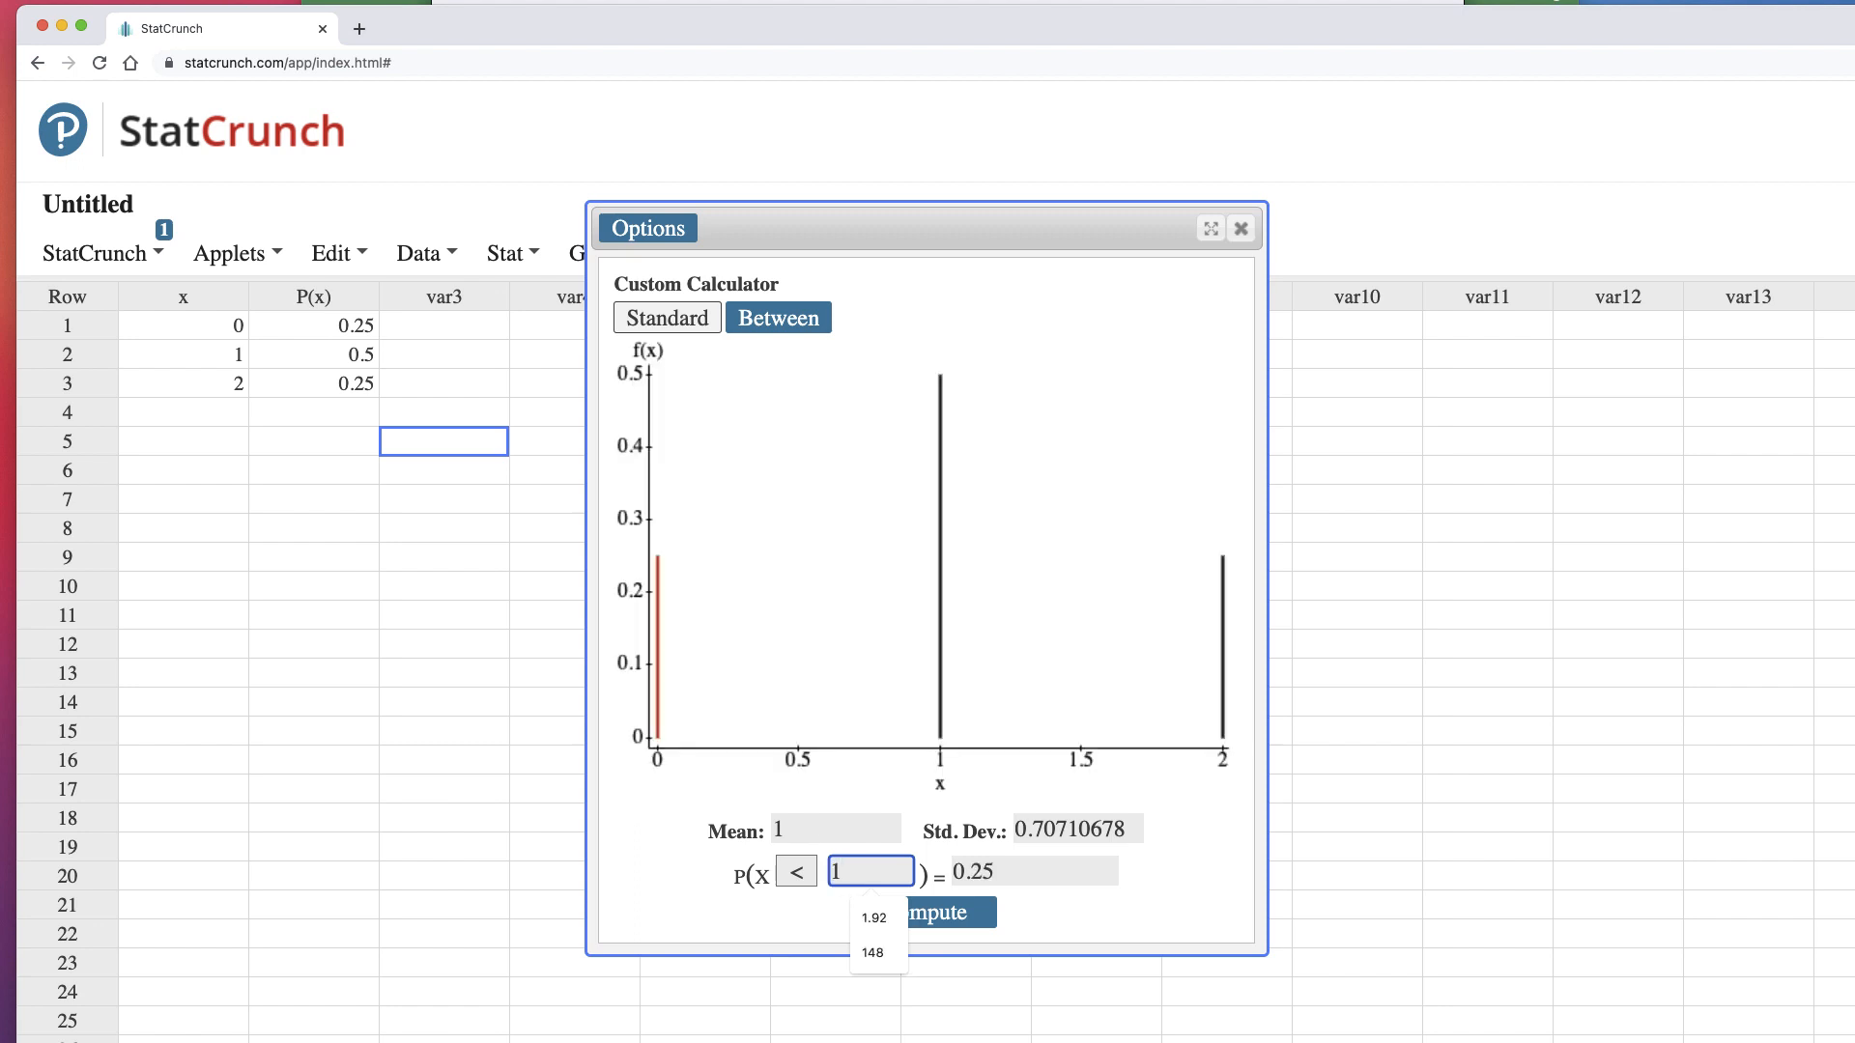
left_click(810, 874)
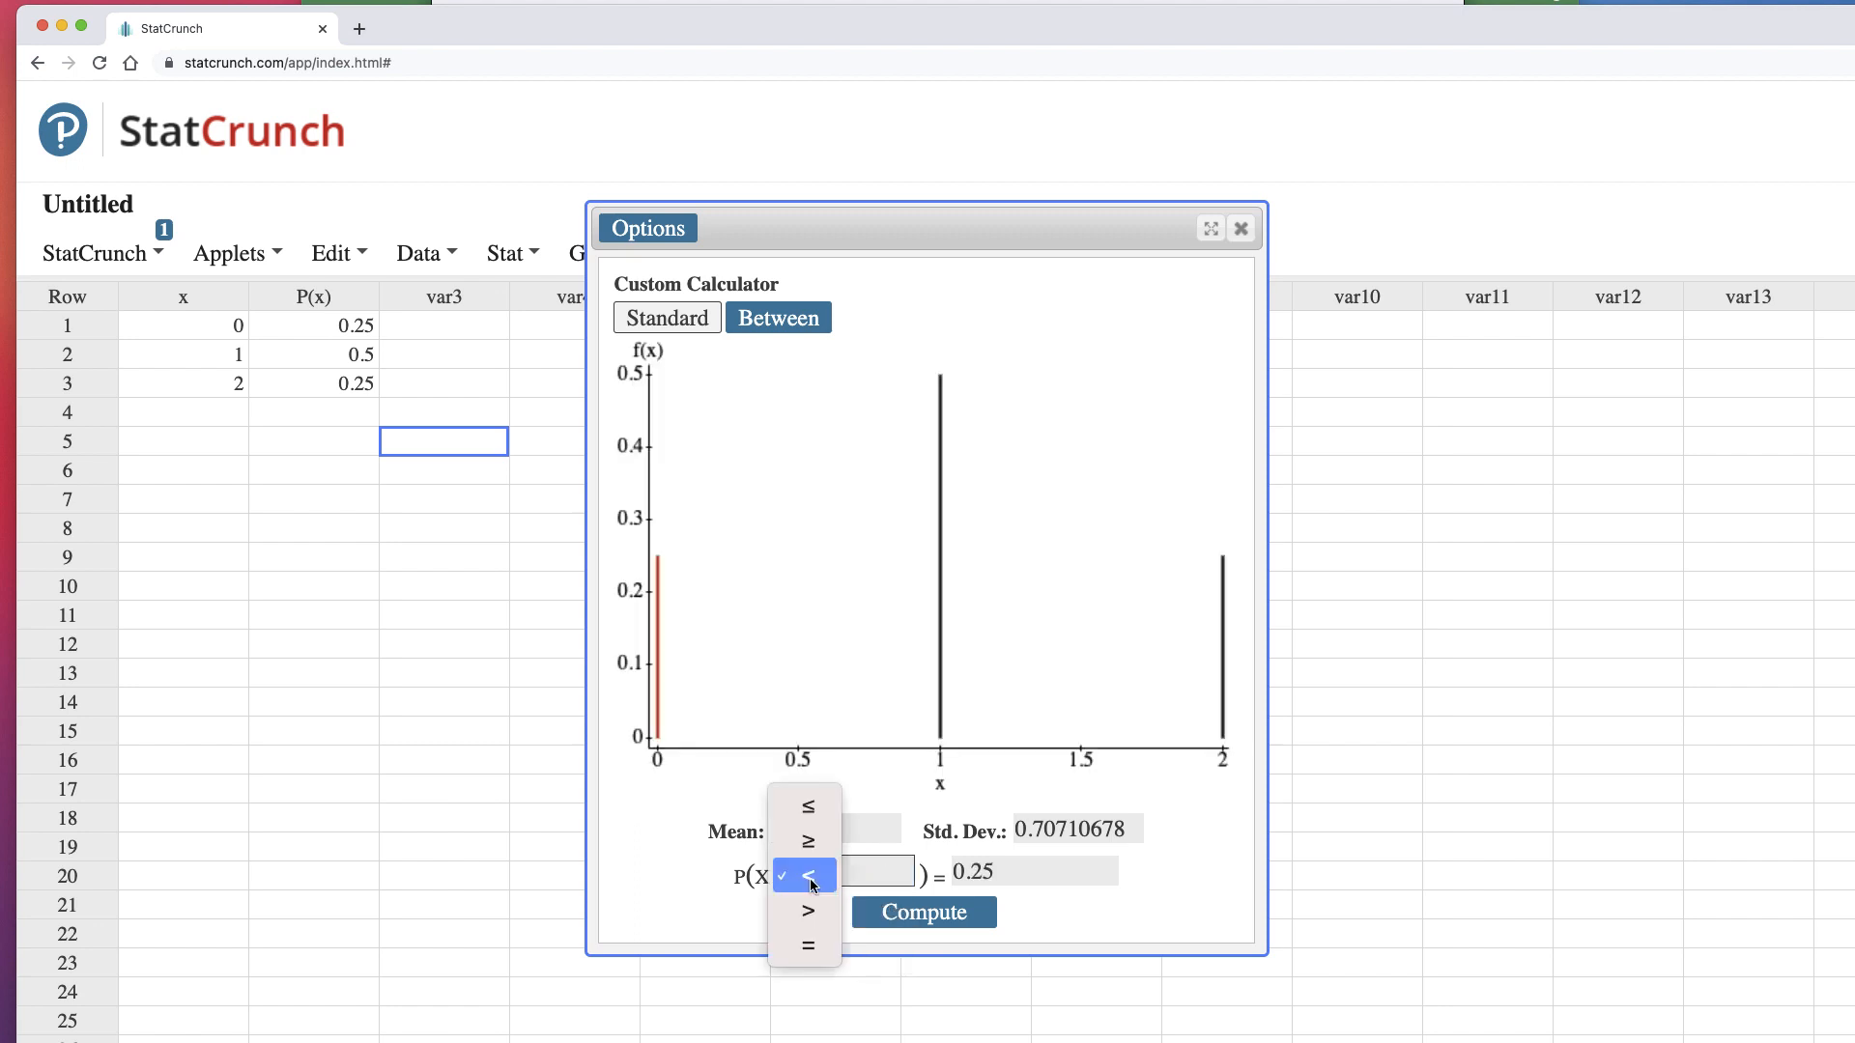
left_click(806, 815)
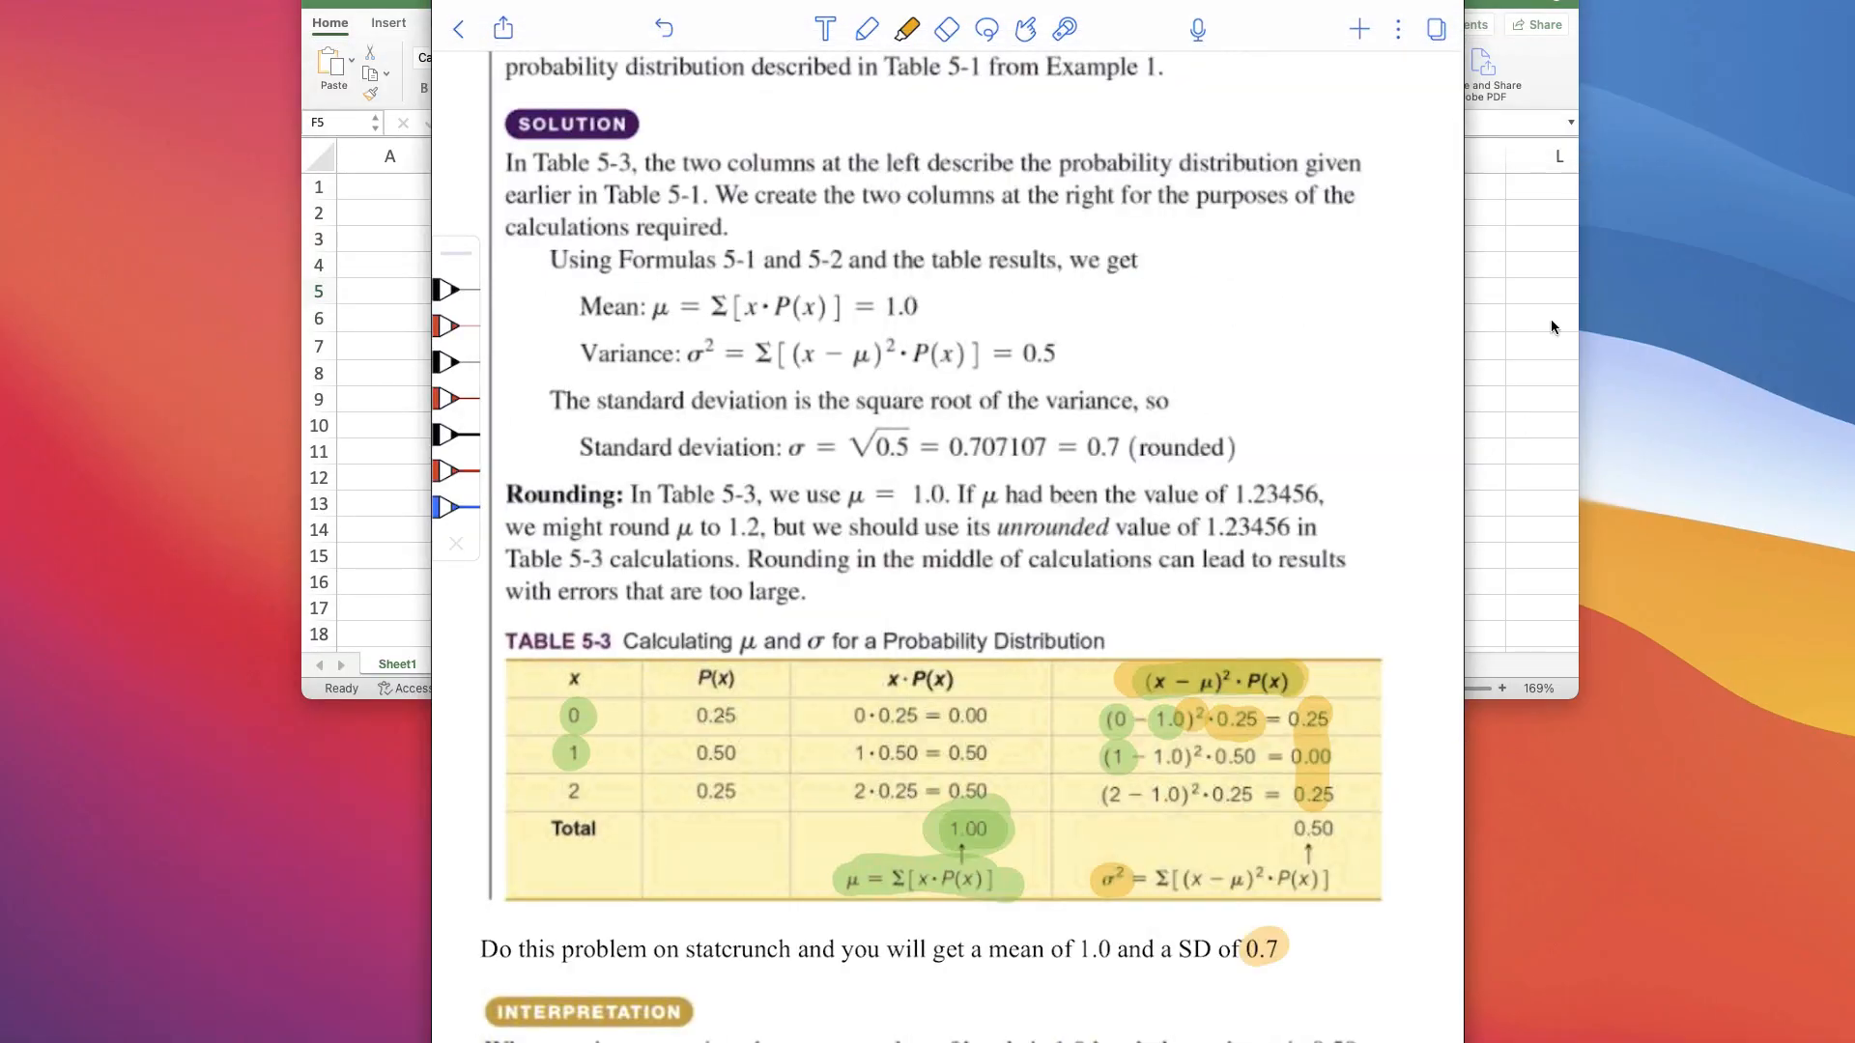
- Examine the Interpretation section below Table 5-3 in the notes
scroll(947, 545, "down", 3)
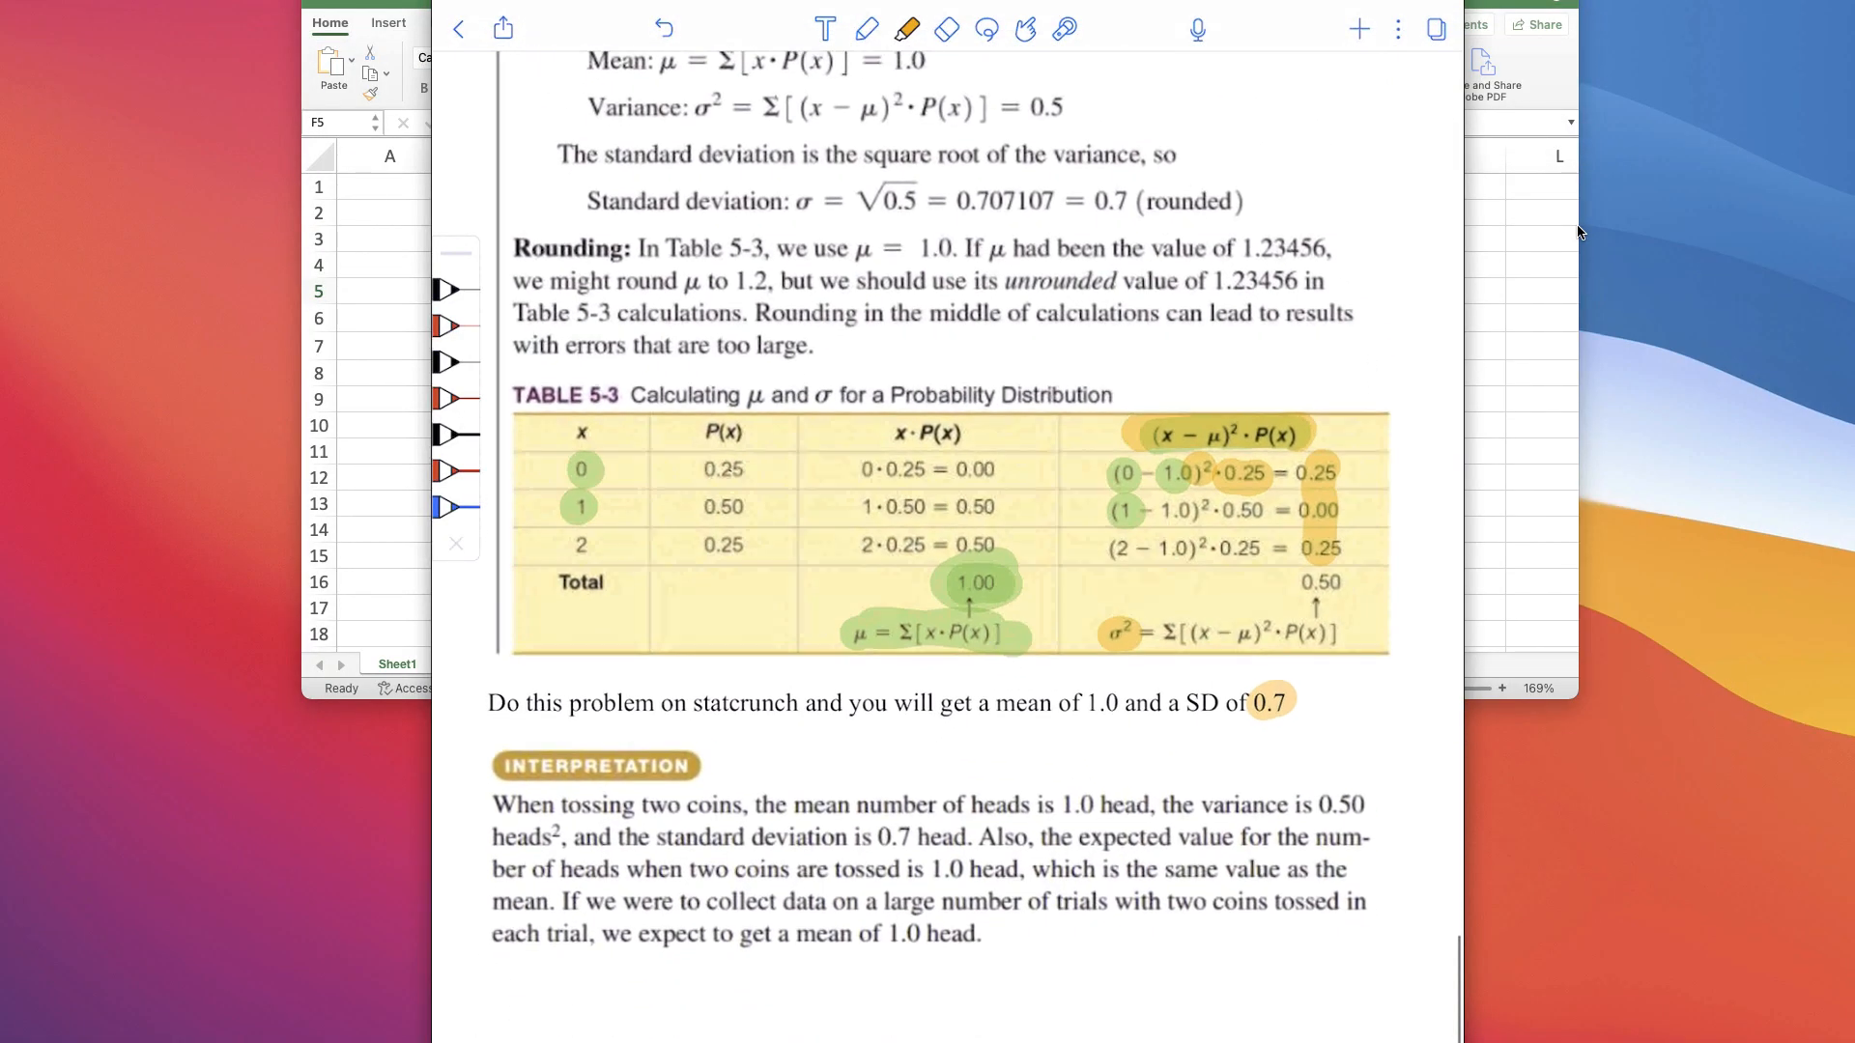